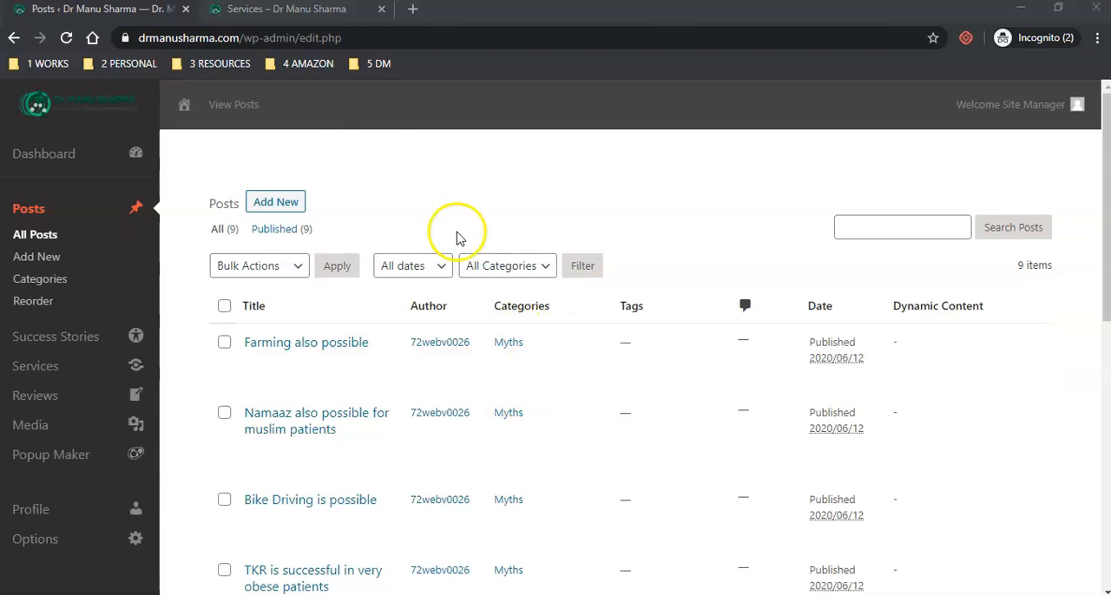
- Switch to the website's homepage and examine its Myths Defying Results Achieved section
{"action": "left_click", "coordinate": [37, 558]}
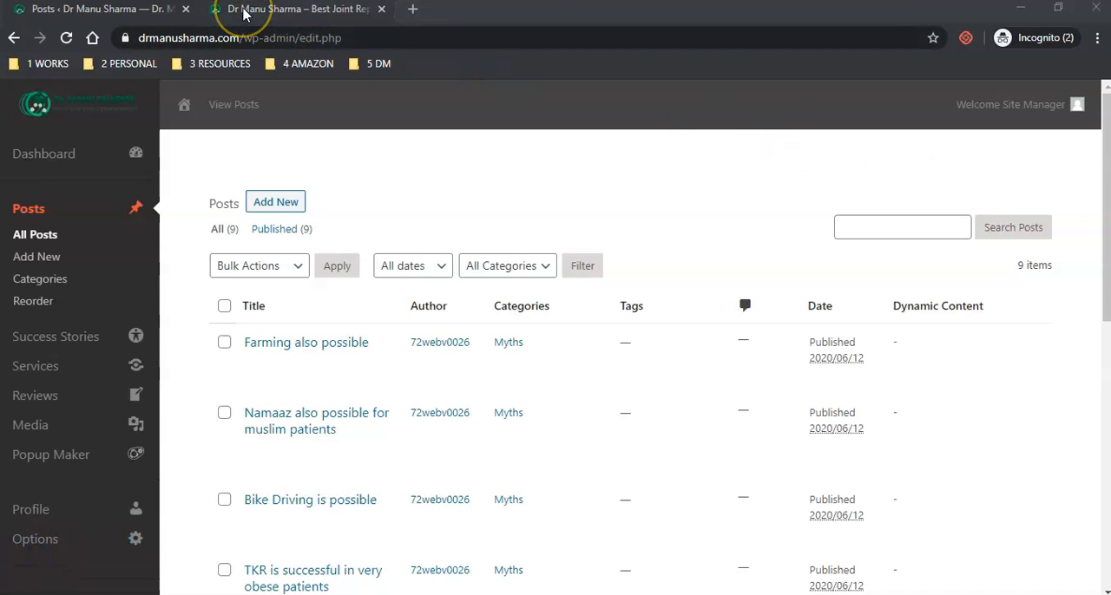
{"action": "left_click", "coordinate": [244, 10]}
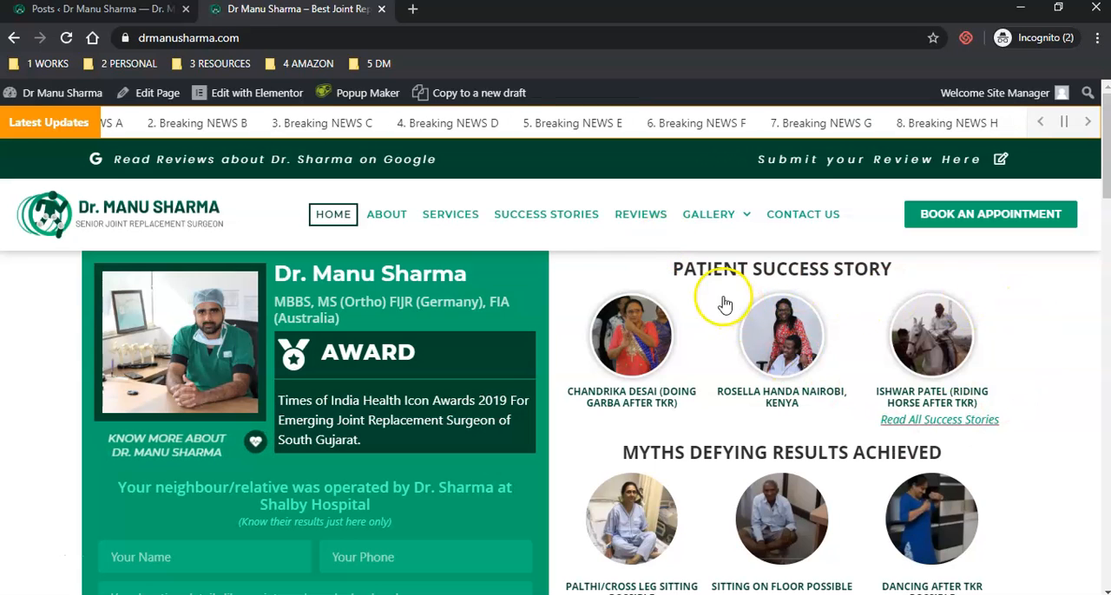
{"action": "left_click_drag", "start_coordinate": [622, 458], "coordinate": [956, 456]}
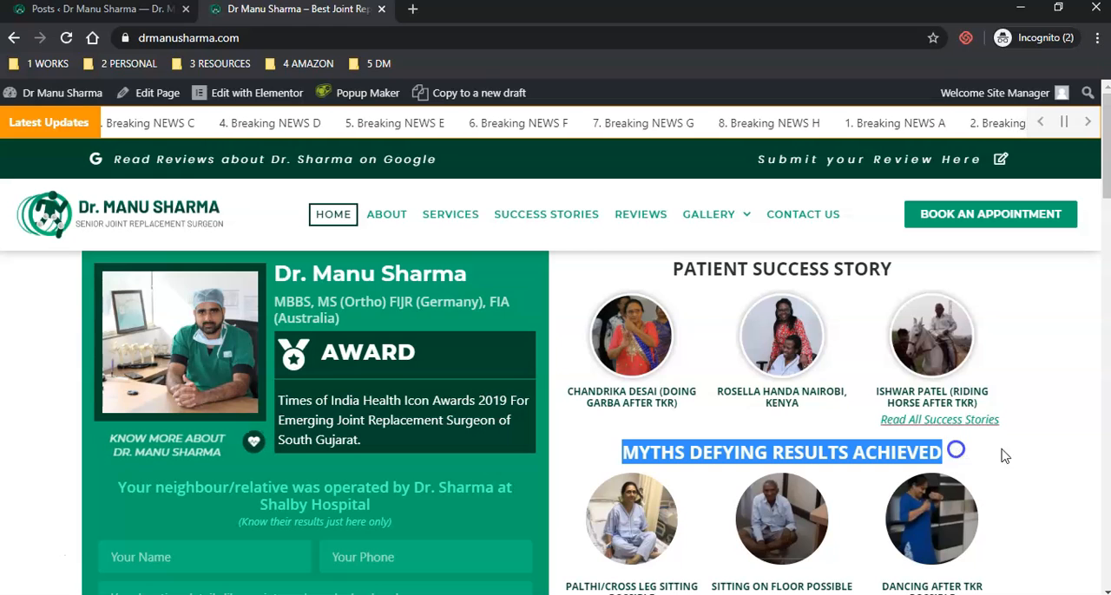
{"action": "left_click", "coordinate": [1068, 492]}
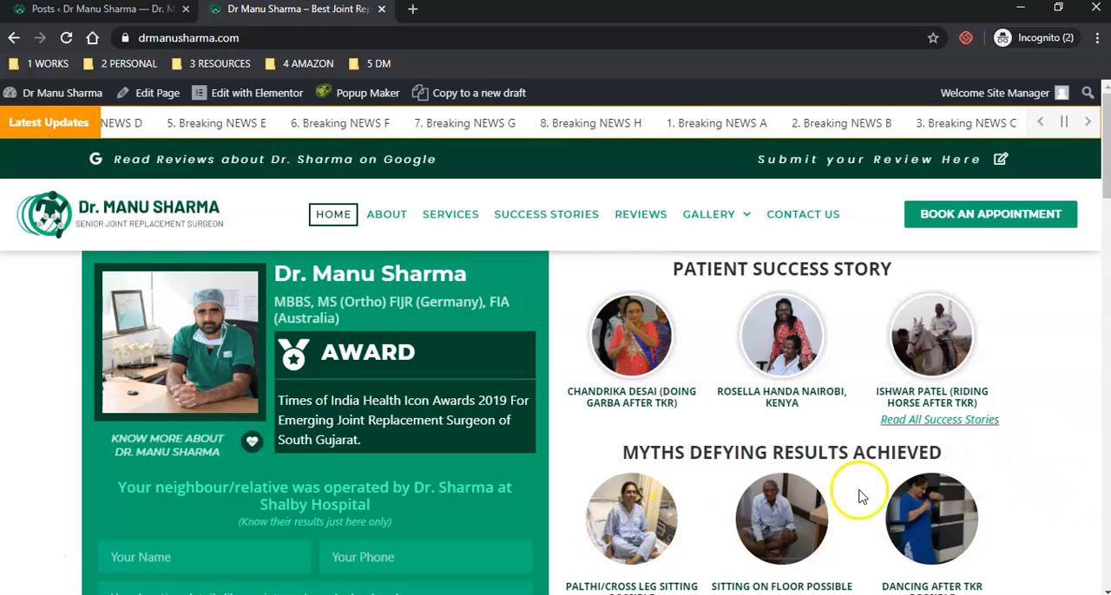
{"action": "scroll", "coordinate": [653, 458], "scroll_direction": "down", "scroll_amount": 1}
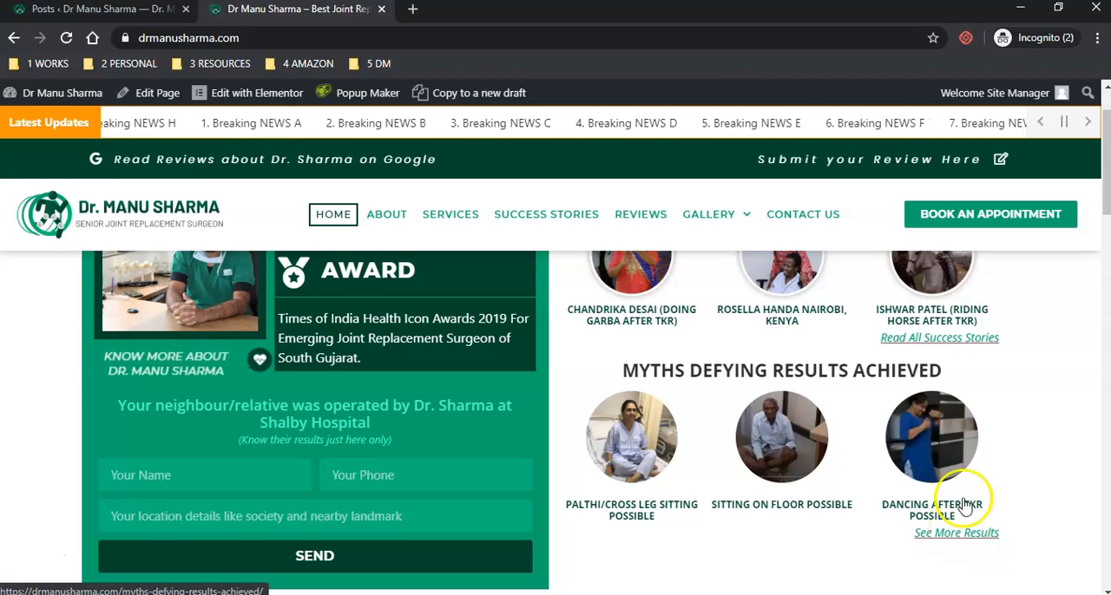
{"action": "scroll", "coordinate": [992, 360], "scroll_direction": "up", "scroll_amount": 1}
{"action": "scroll", "coordinate": [992, 426], "scroll_direction": "down", "scroll_amount": 1}
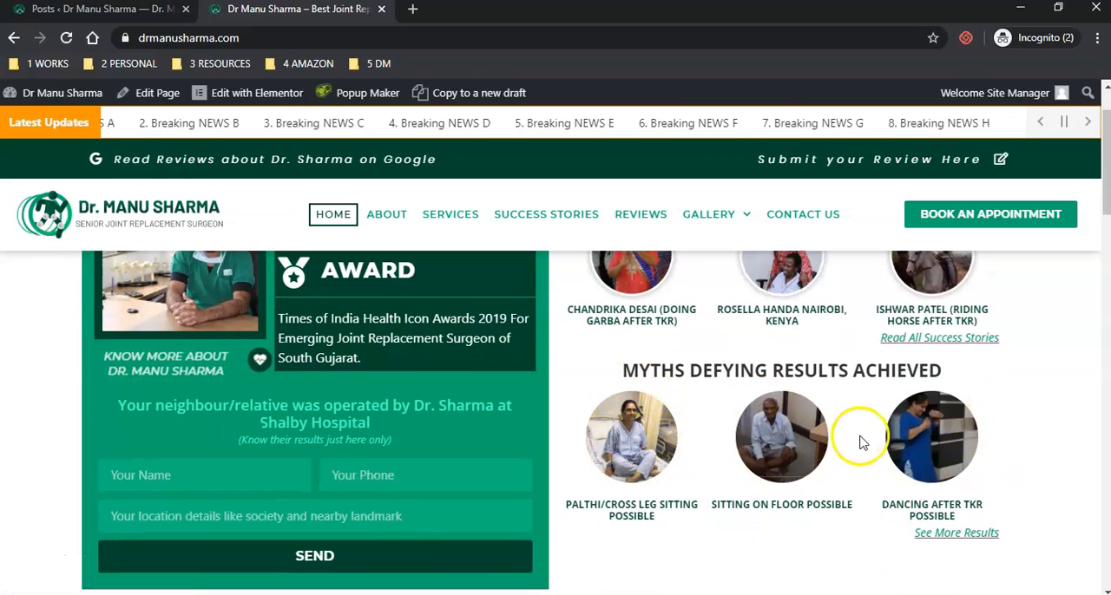
- View and close the video popups for the cross-leg sitting and sitting-on-floor results
{"action": "left_click", "coordinate": [633, 446]}
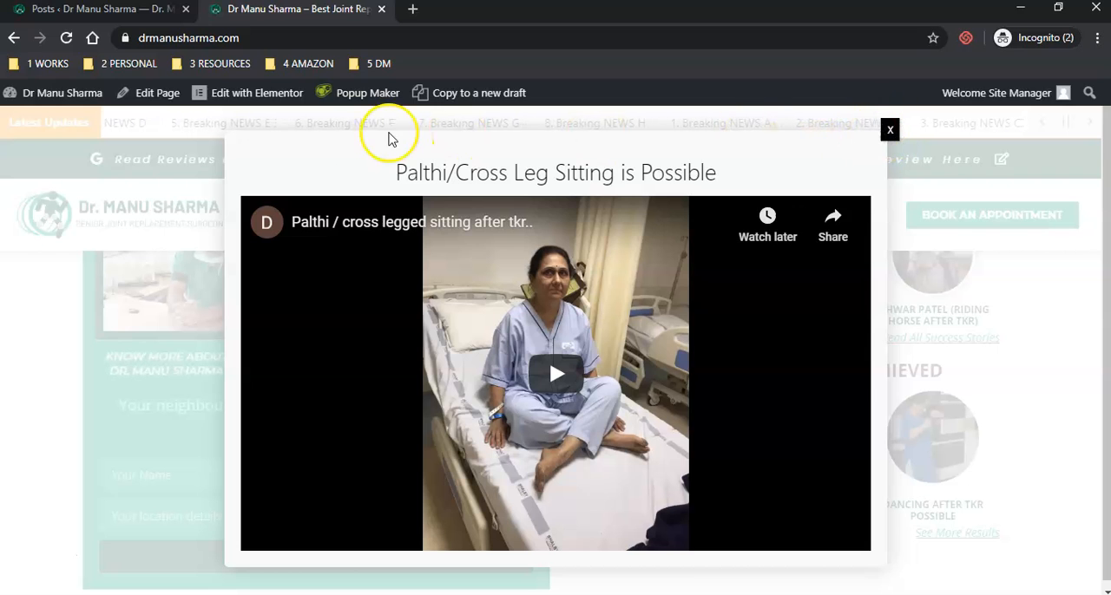
{"action": "left_click", "coordinate": [894, 132]}
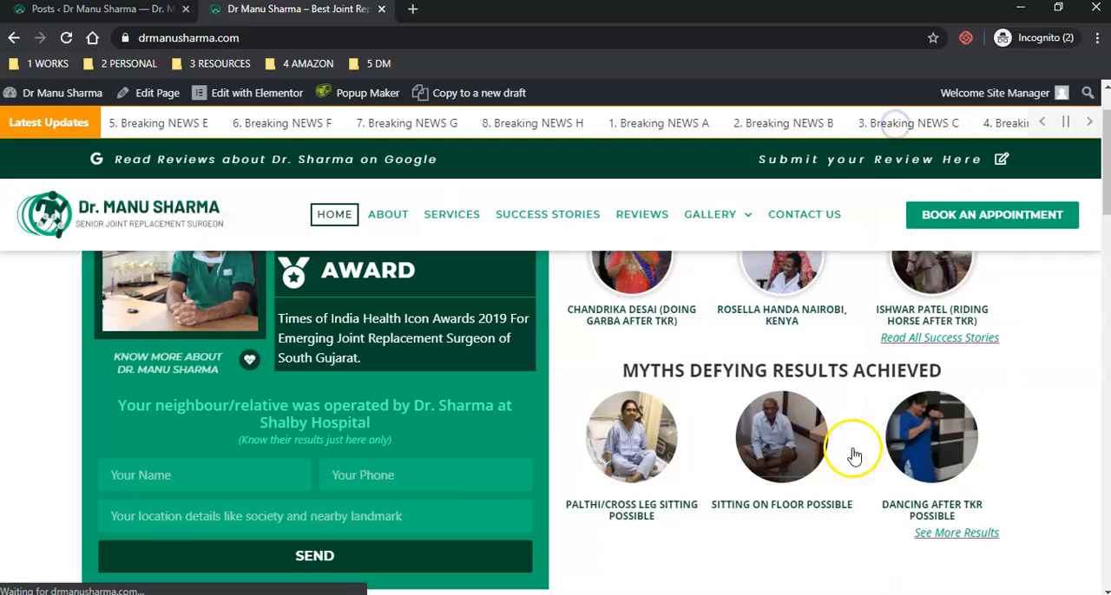
{"action": "left_click", "coordinate": [783, 420]}
{"action": "left_click", "coordinate": [890, 130]}
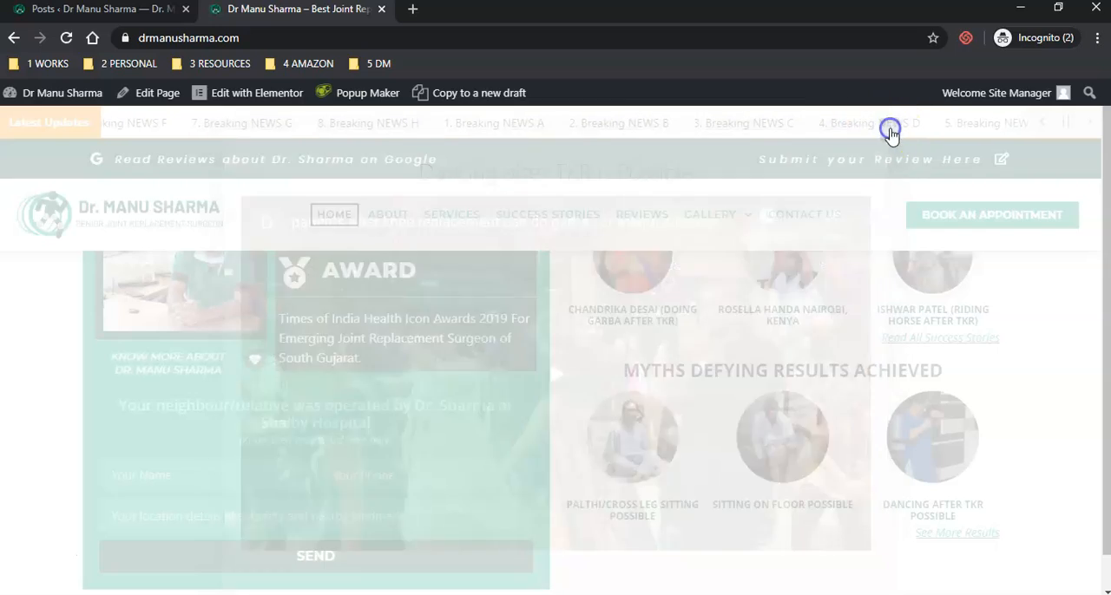
- Return to the WordPress admin and review the existing posts and their categories
{"action": "left_click", "coordinate": [86, 9]}
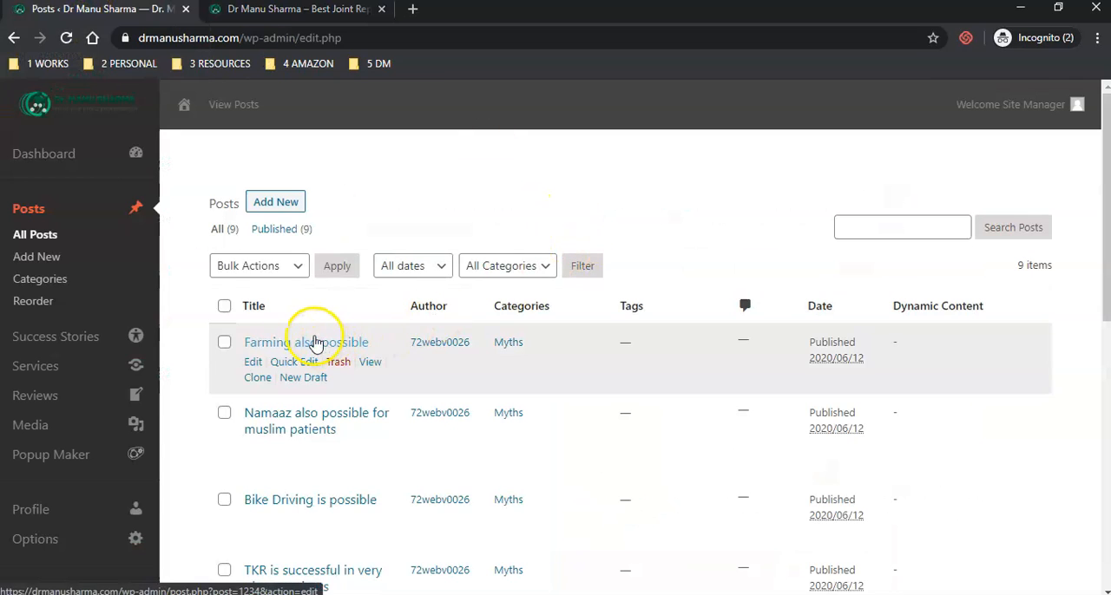
{"action": "scroll", "coordinate": [317, 344], "scroll_direction": "down", "scroll_amount": 4}
{"action": "scroll", "coordinate": [318, 346], "scroll_direction": "up", "scroll_amount": 2}
{"action": "scroll", "coordinate": [318, 346], "scroll_direction": "up", "scroll_amount": 2}
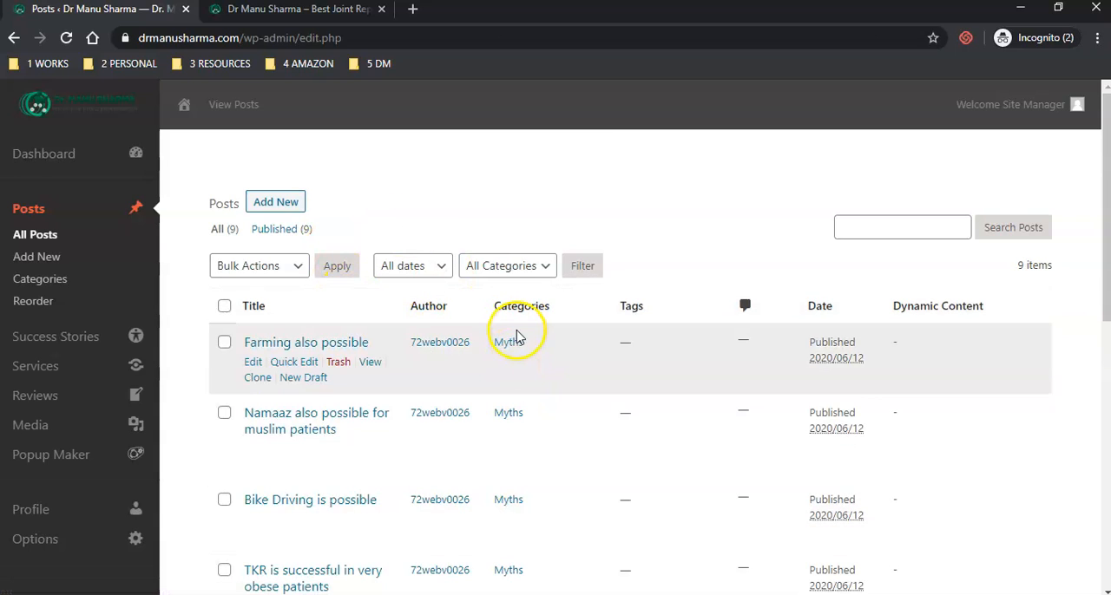
- Open the homepage's See More Results link in a new browser tab and look through the listed myth entries
{"action": "left_click", "coordinate": [251, 12]}
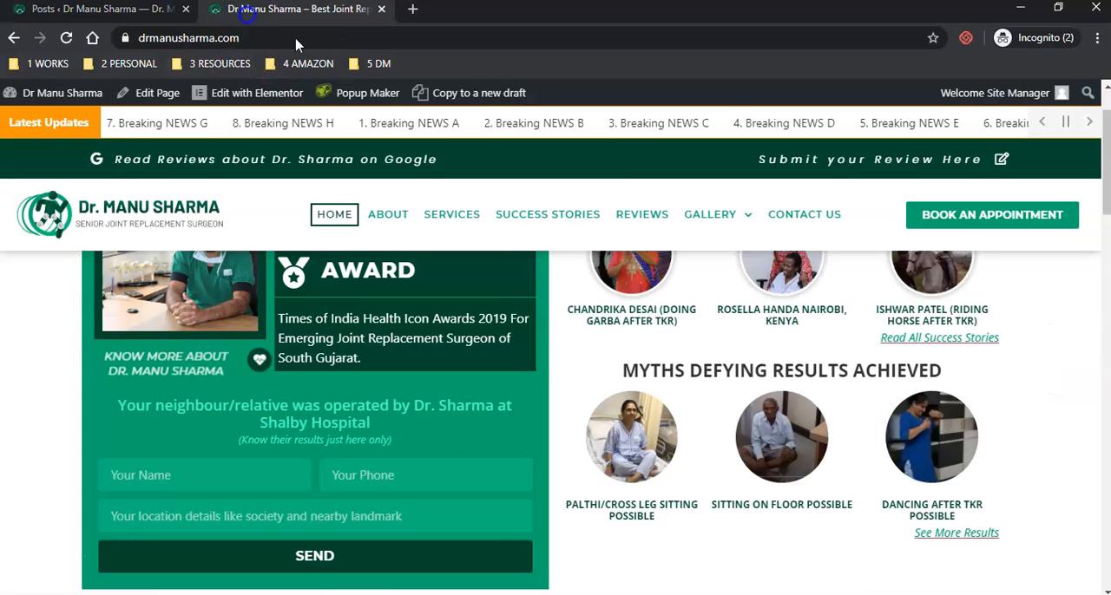
{"action": "right_click", "coordinate": [965, 532]}
{"action": "left_click", "coordinate": [964, 399]}
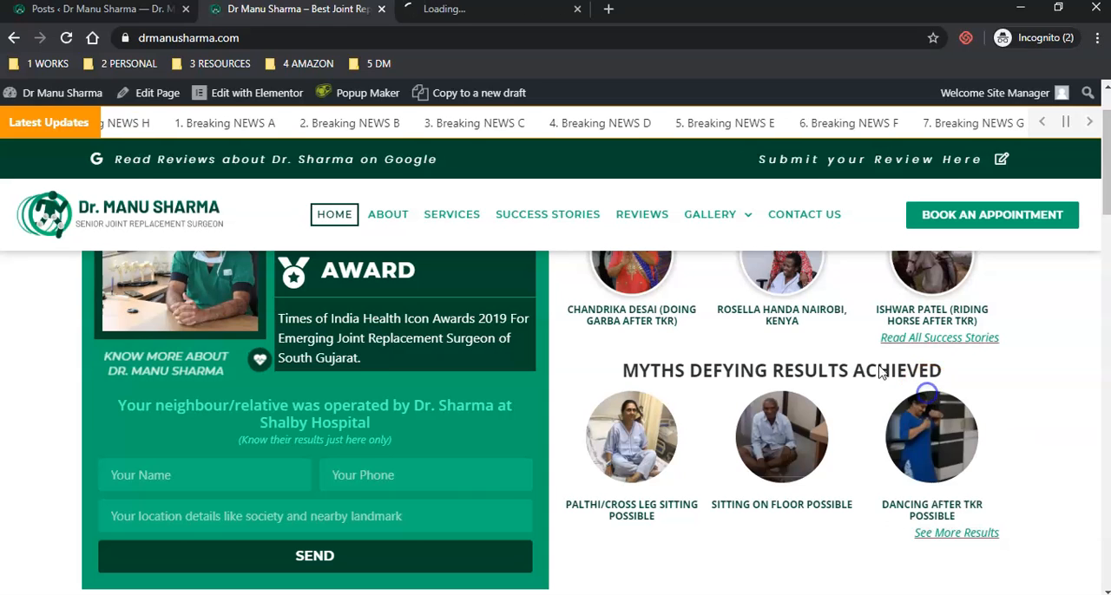
{"action": "left_click", "coordinate": [448, 12]}
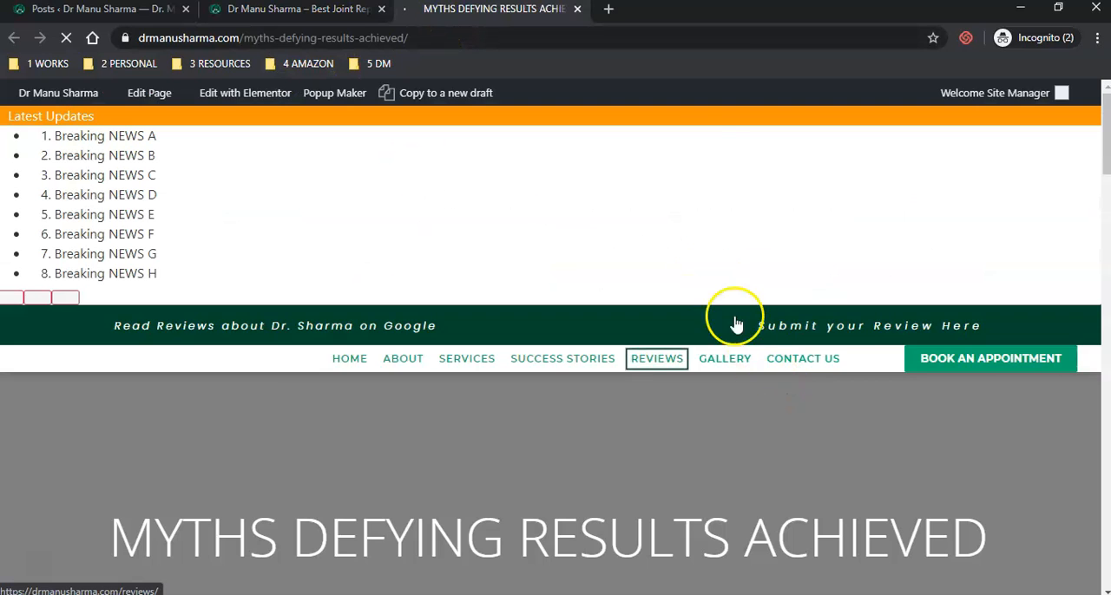
{"action": "scroll", "coordinate": [260, 258], "scroll_direction": "down", "scroll_amount": 3}
{"action": "scroll", "coordinate": [260, 259], "scroll_direction": "down", "scroll_amount": 5}
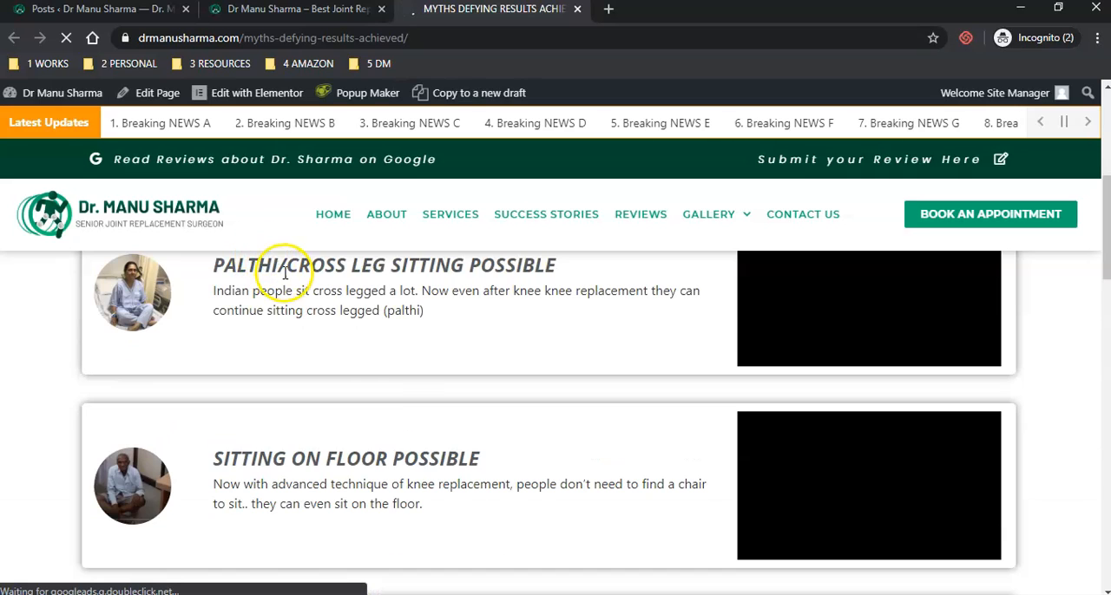
{"action": "scroll", "coordinate": [395, 373], "scroll_direction": "down", "scroll_amount": 15}
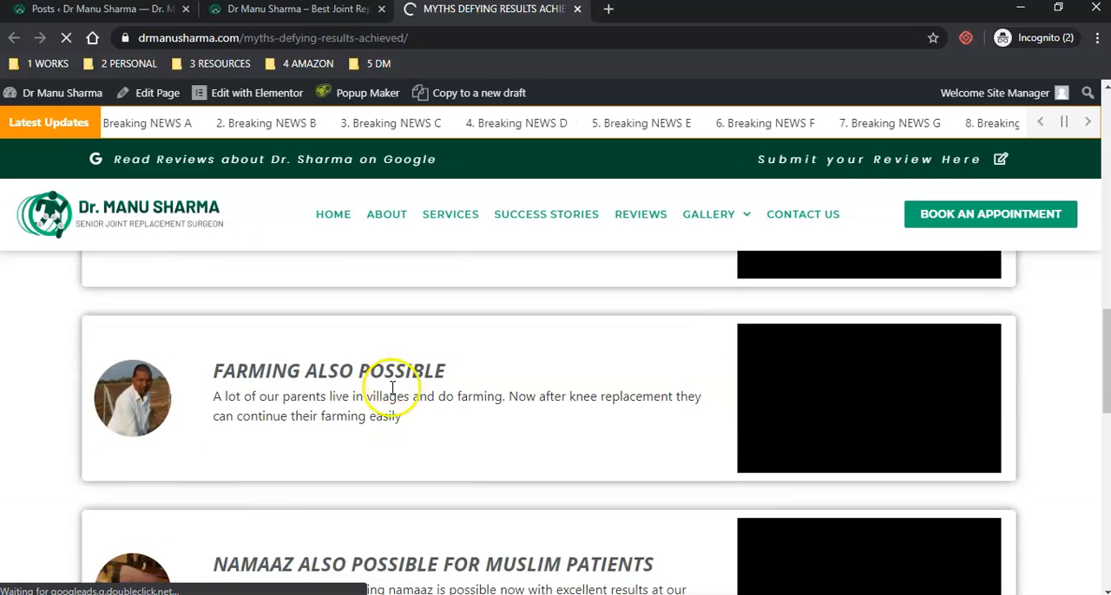
{"action": "scroll", "coordinate": [395, 392], "scroll_direction": "up", "scroll_amount": 10}
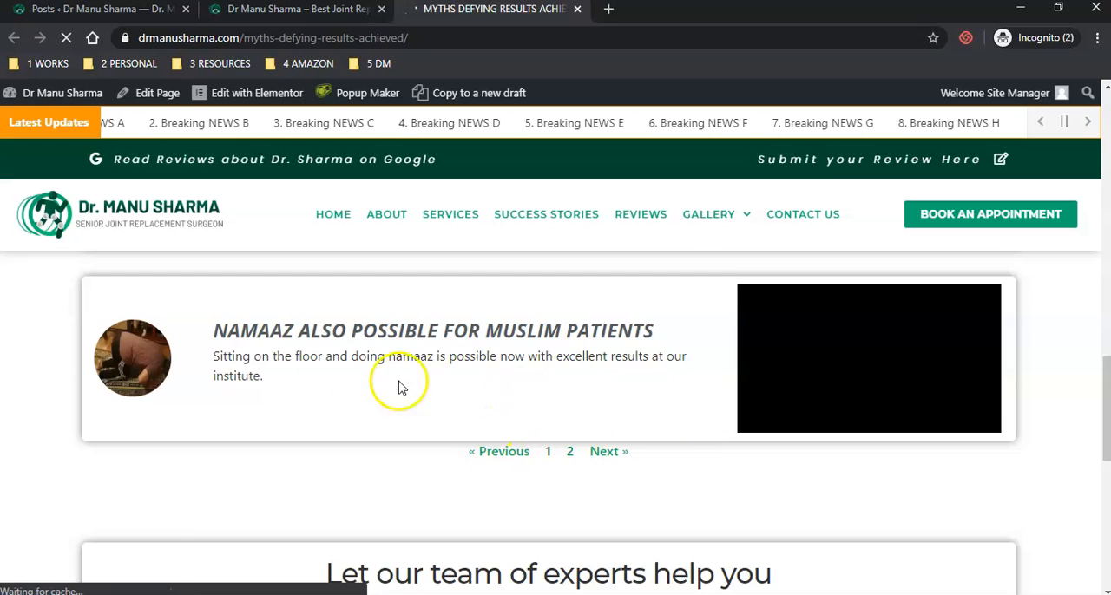
{"action": "scroll", "coordinate": [413, 410], "scroll_direction": "up", "scroll_amount": 10}
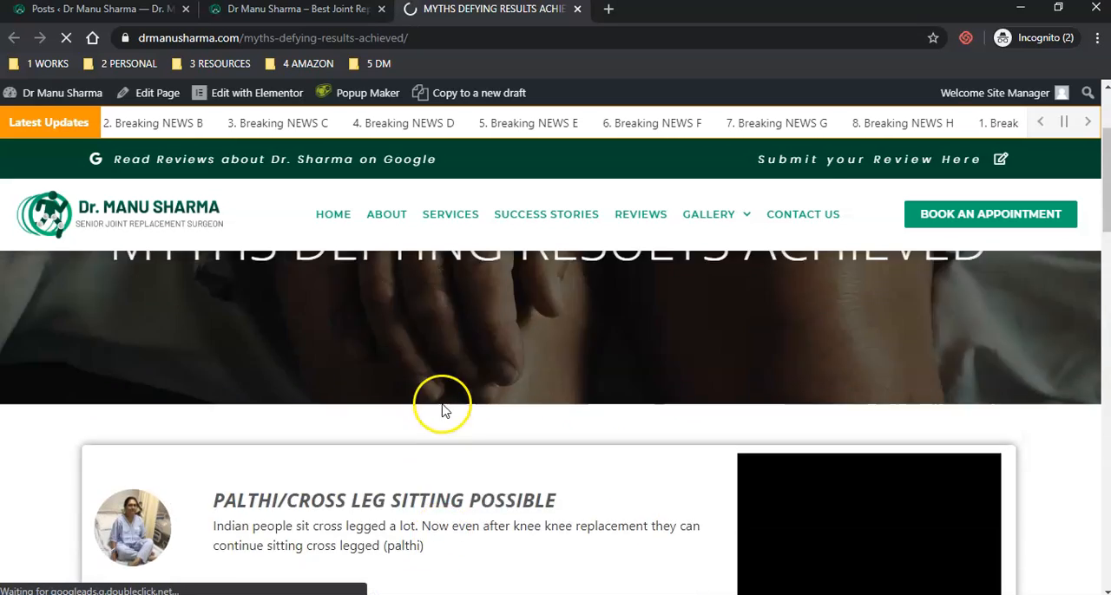
- Create a new post in the WordPress admin with the title "Test Myth Post"
{"action": "left_click", "coordinate": [122, 10]}
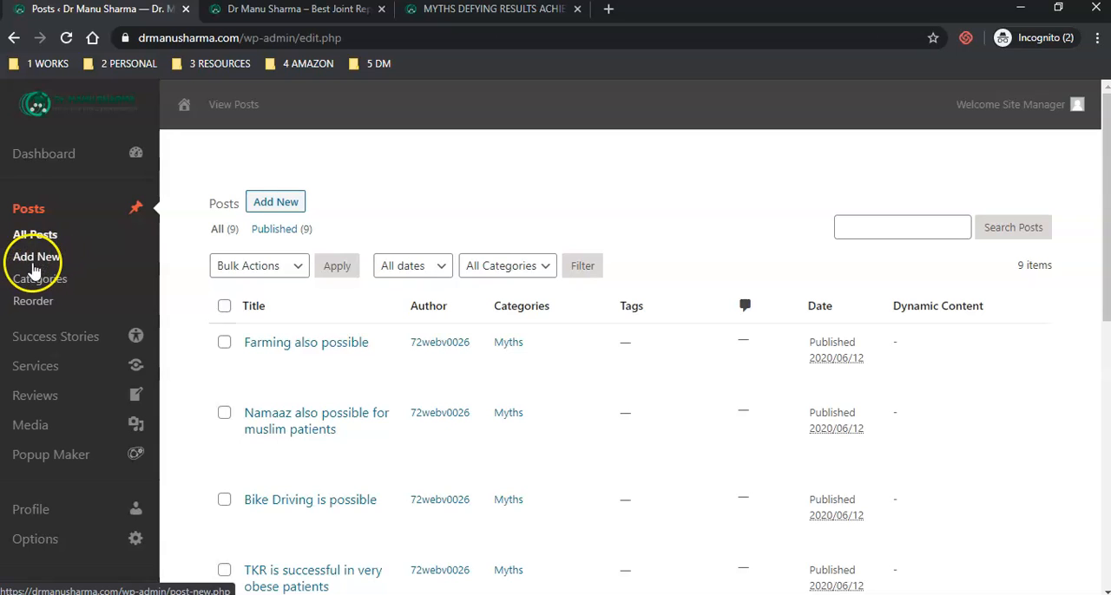
{"action": "left_click", "coordinate": [269, 206]}
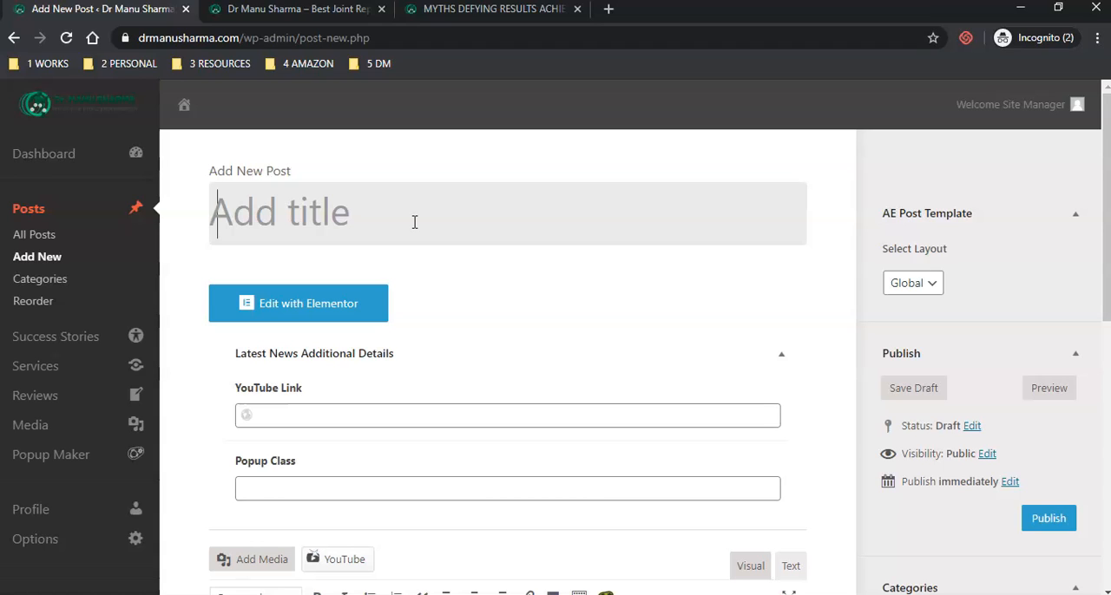
{"action": "type", "text": "T"}
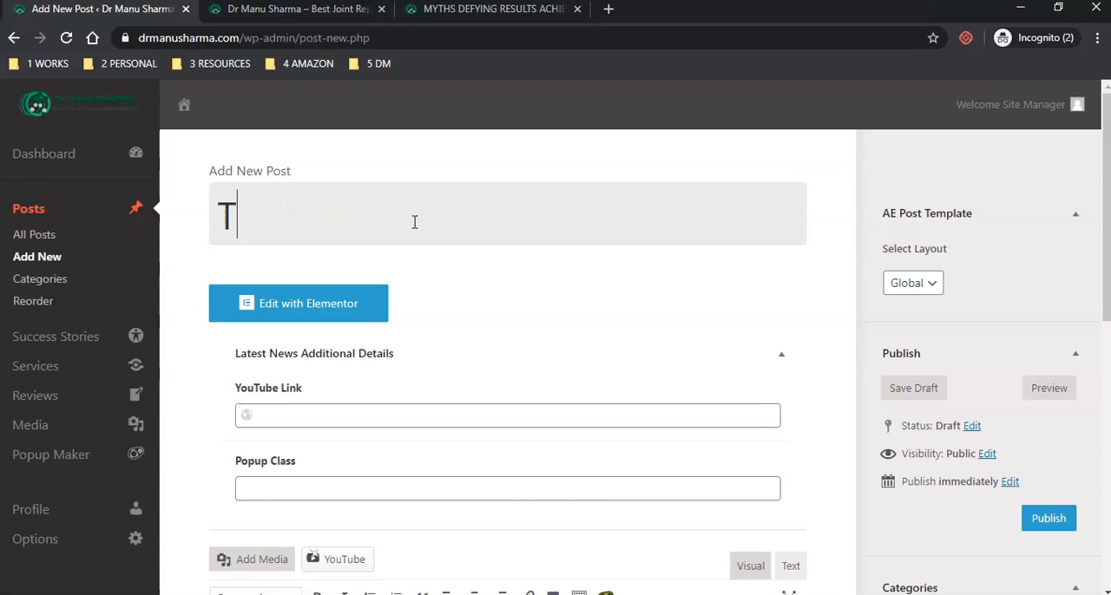
{"action": "type", "text": "est Myth Post"}
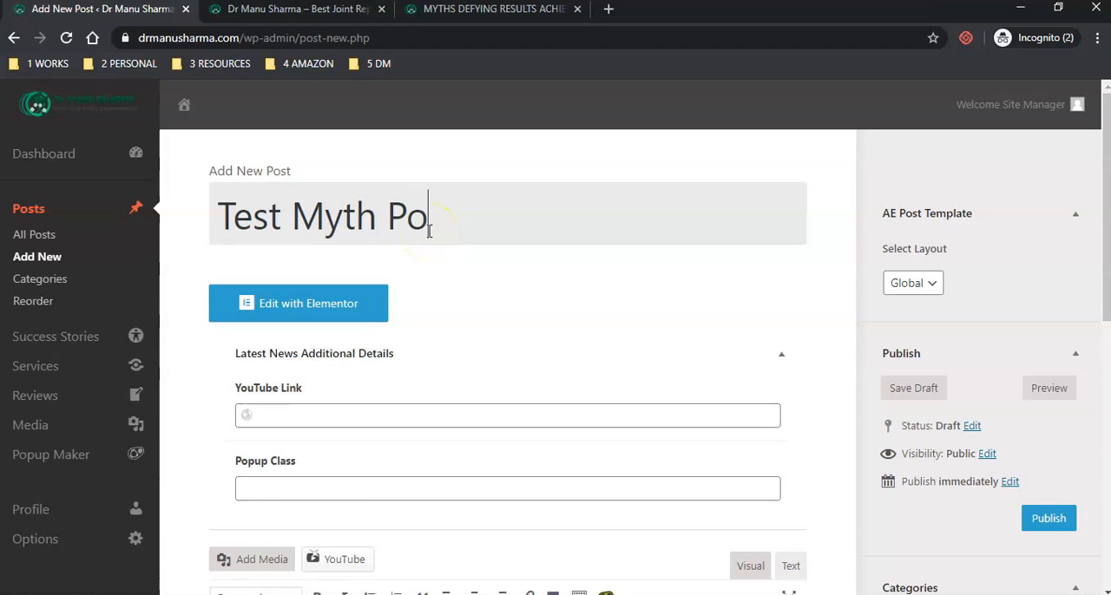
{"action": "left_click", "coordinate": [408, 415]}
{"action": "left_click", "coordinate": [383, 375]}
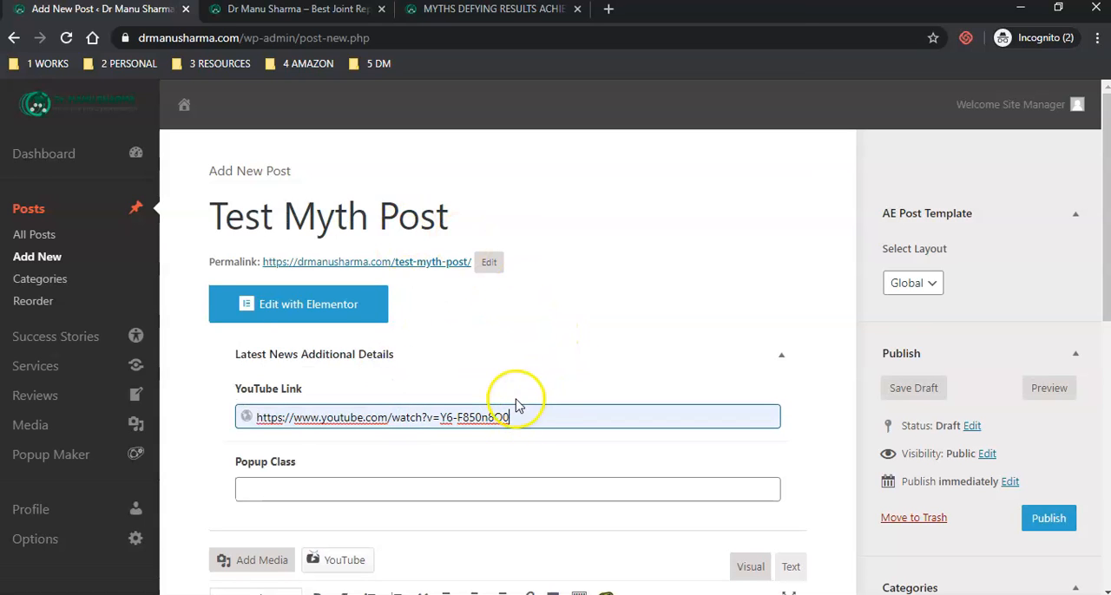
{"action": "scroll", "coordinate": [538, 356], "scroll_direction": "down", "scroll_amount": 2}
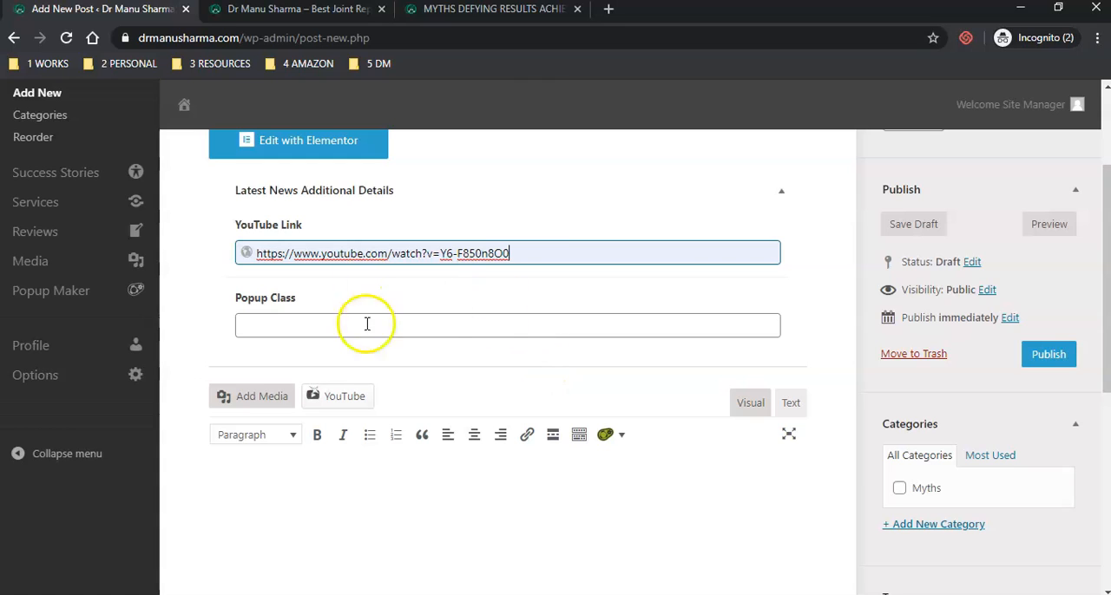
{"action": "scroll", "coordinate": [471, 341], "scroll_direction": "up", "scroll_amount": 2}
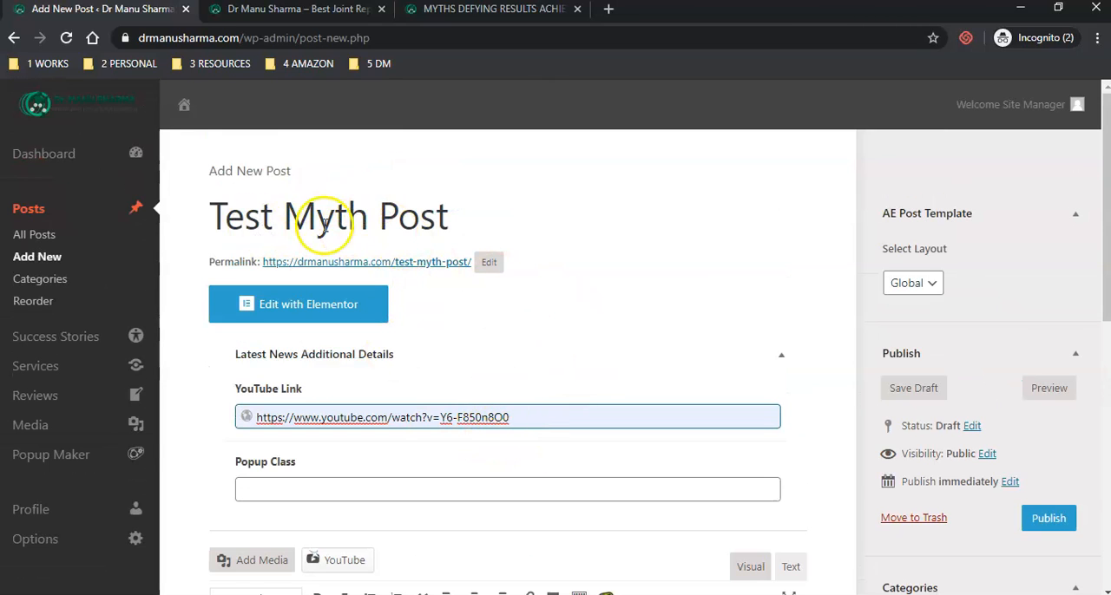
- Enter "This is the test description for this post" as the post's body text
{"action": "scroll", "coordinate": [550, 248], "scroll_direction": "down", "scroll_amount": 3}
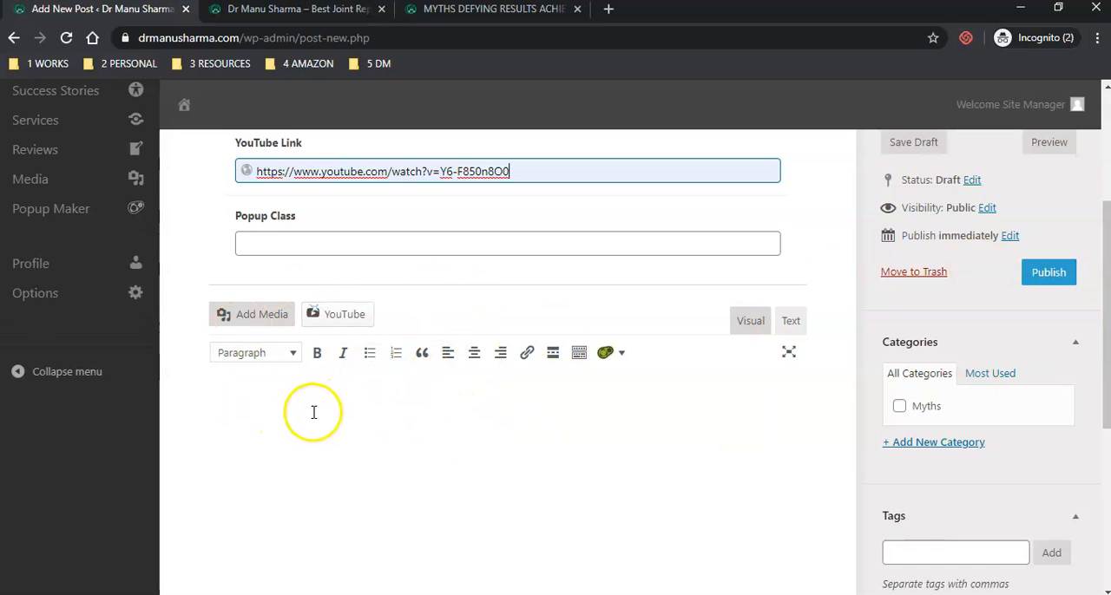
{"action": "left_click", "coordinate": [263, 396]}
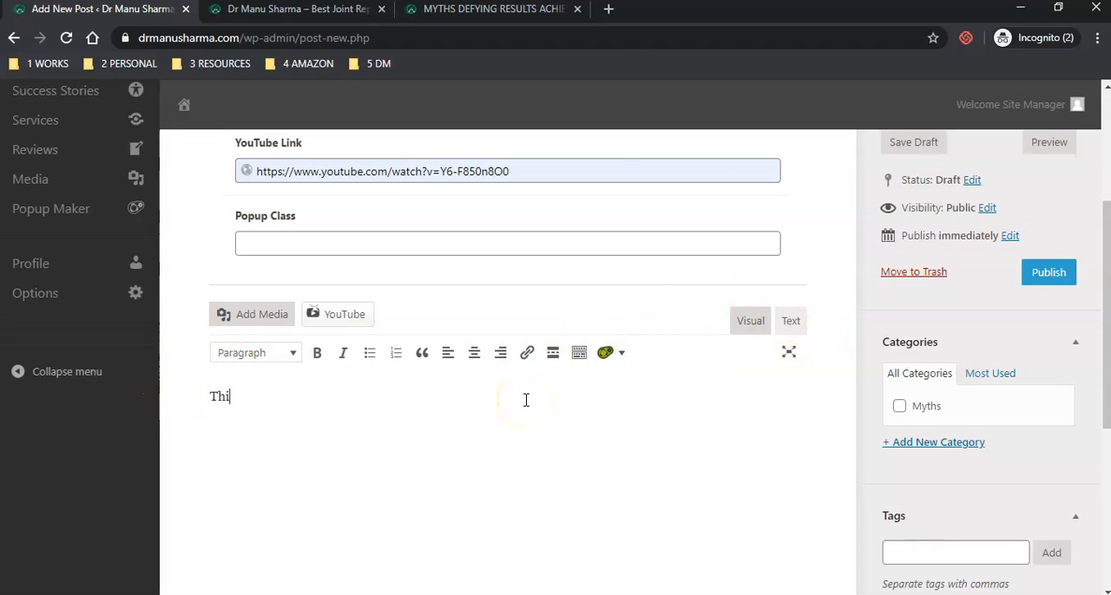
{"action": "type", "text": "This is the test description for this post"}
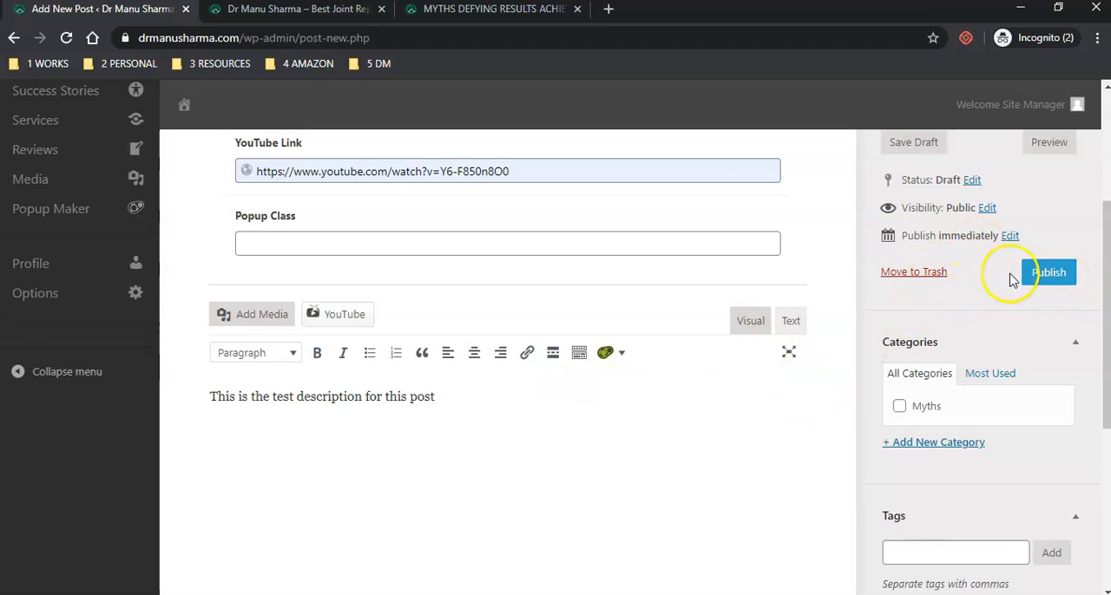
- Assign the post to the Myths category and go to the Featured image setting
{"action": "scroll", "coordinate": [972, 300], "scroll_direction": "down", "scroll_amount": 2}
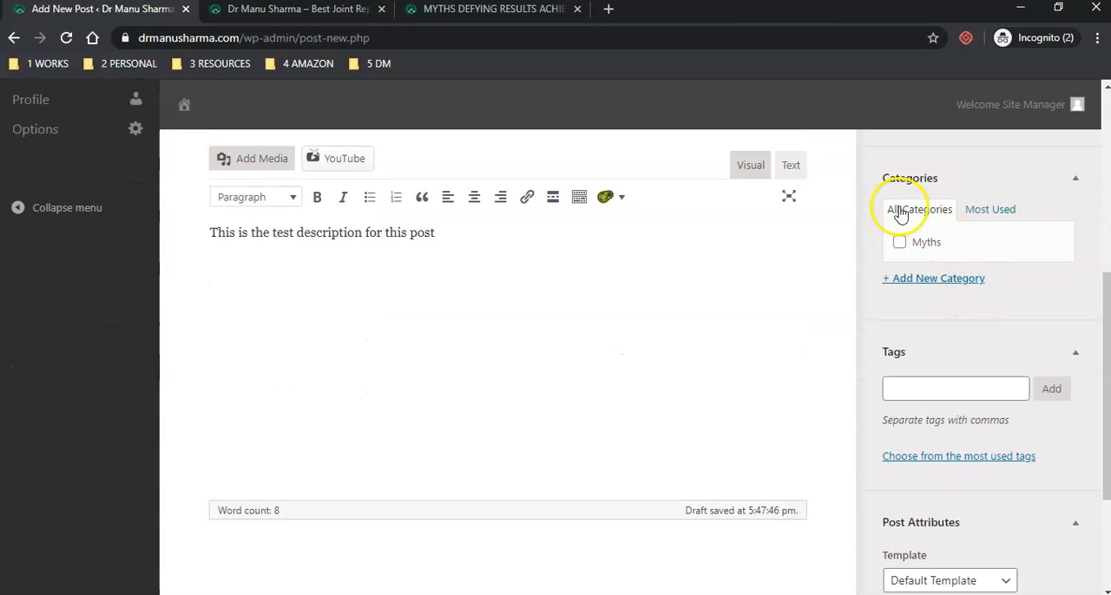
{"action": "scroll", "coordinate": [452, 286], "scroll_direction": "up", "scroll_amount": 3}
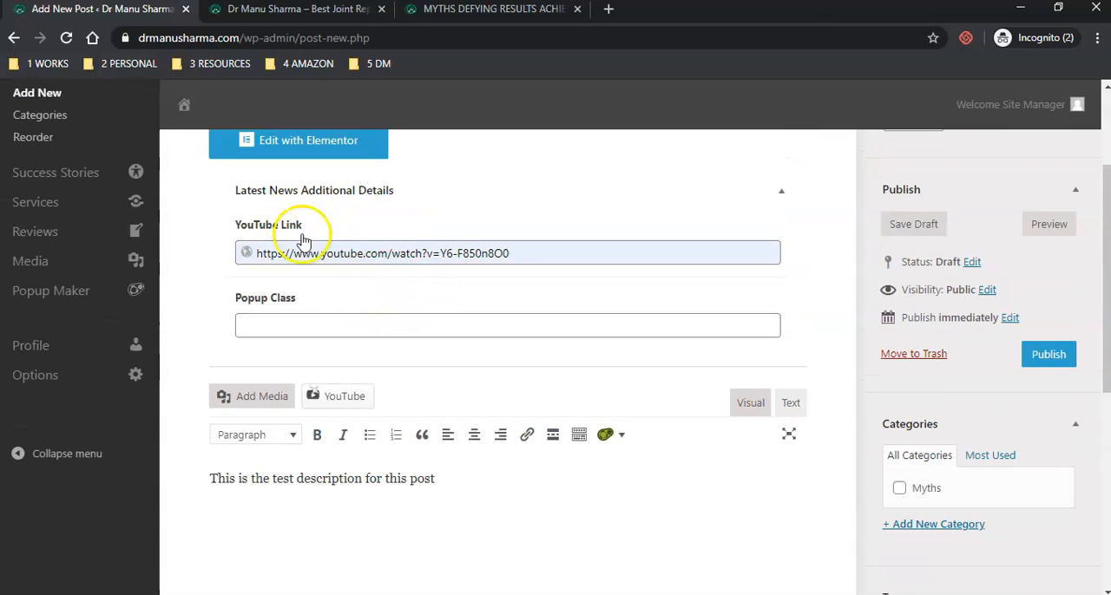
{"action": "scroll", "coordinate": [940, 417], "scroll_direction": "down", "scroll_amount": 2}
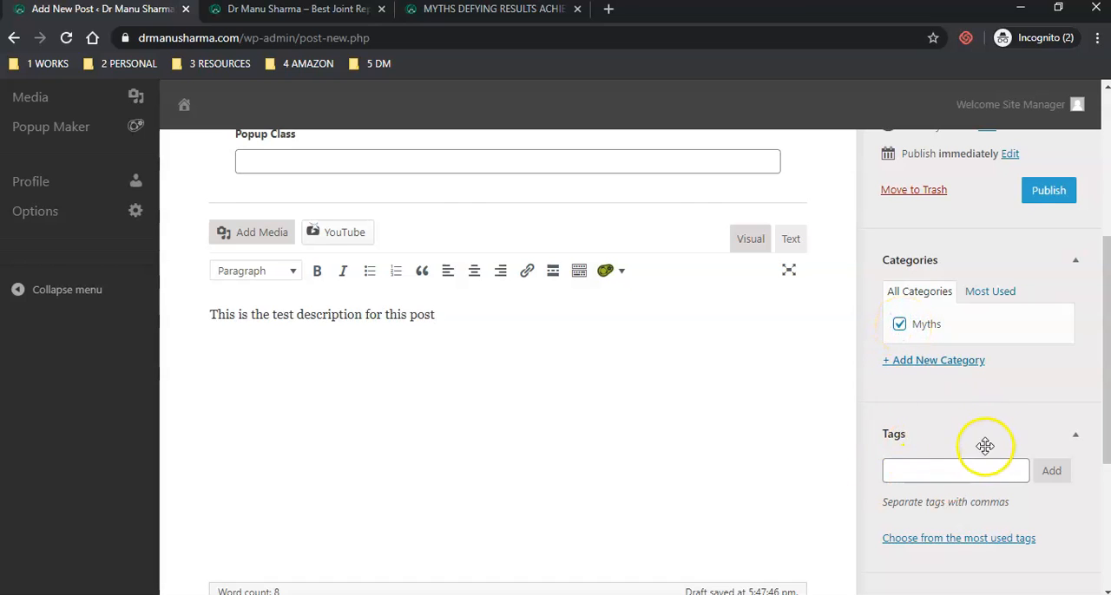
{"action": "scroll", "coordinate": [983, 443], "scroll_direction": "down", "scroll_amount": 2}
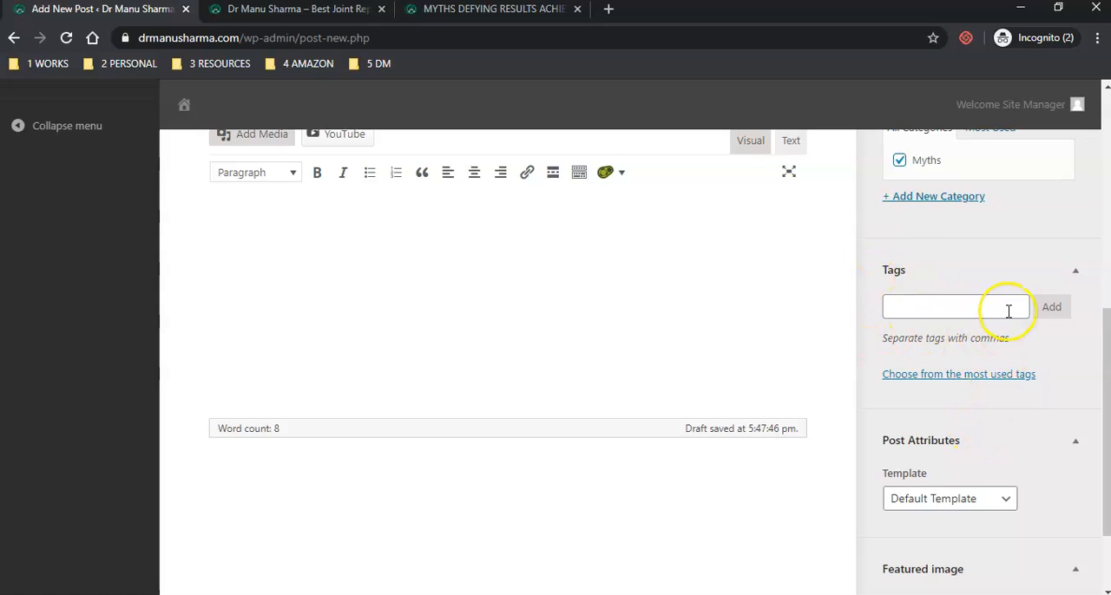
{"action": "scroll", "coordinate": [1009, 311], "scroll_direction": "down", "scroll_amount": 2}
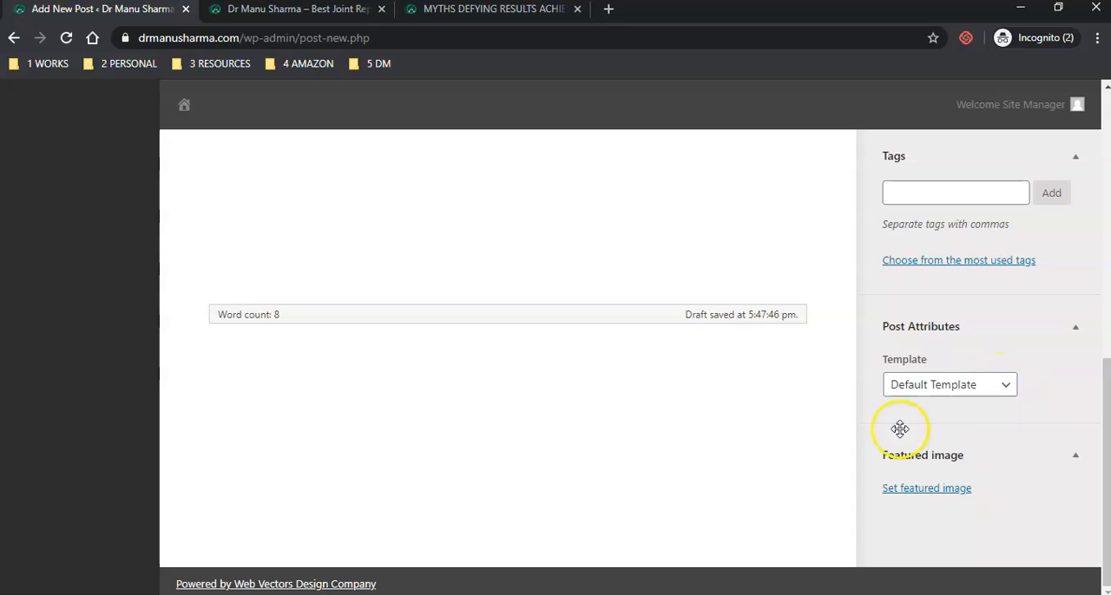
- Check the homepage for where the myth posts' featured images are displayed
{"action": "left_click", "coordinate": [390, 11]}
{"action": "scroll", "coordinate": [831, 421], "scroll_direction": "up", "scroll_amount": 1}
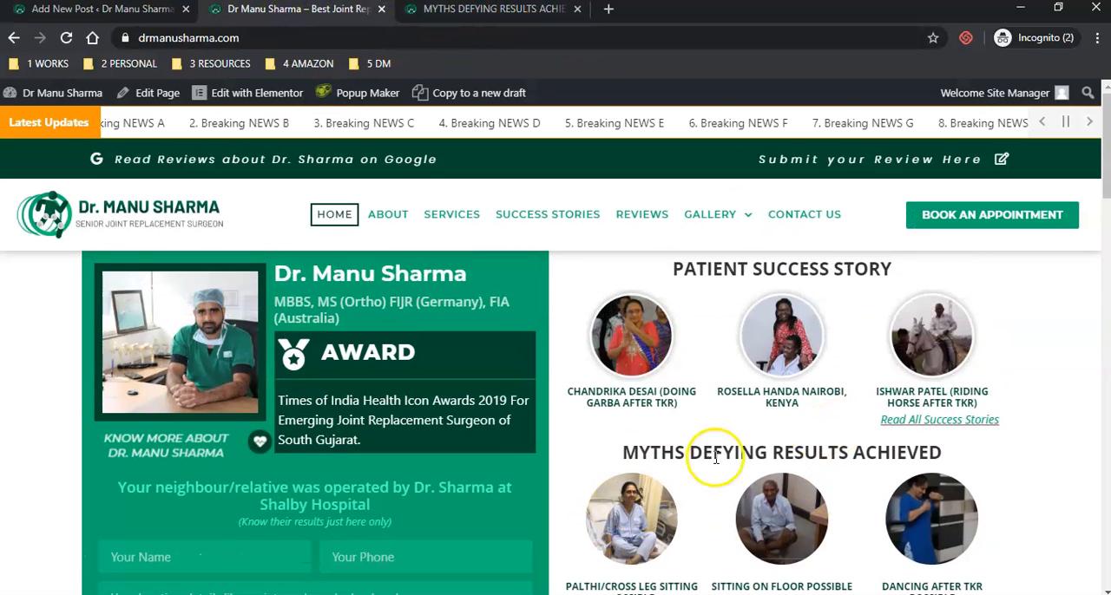
{"action": "scroll", "coordinate": [716, 458], "scroll_direction": "down", "scroll_amount": 2}
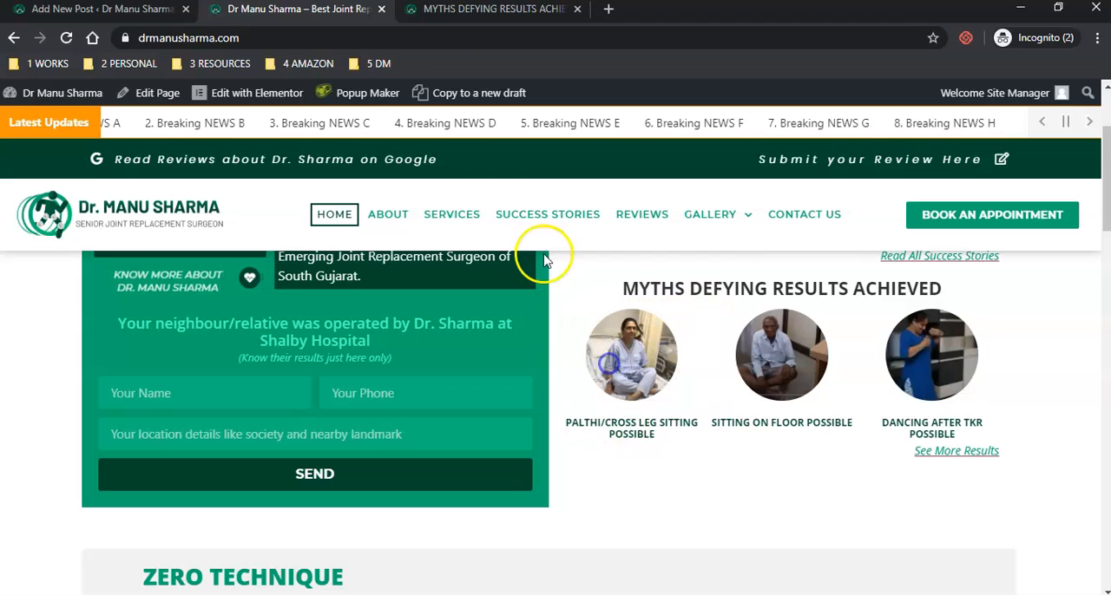
- Check how featured images appear on the Myths Defying Results Achieved page, and return to the new post's editor
{"action": "left_click", "coordinate": [448, 12]}
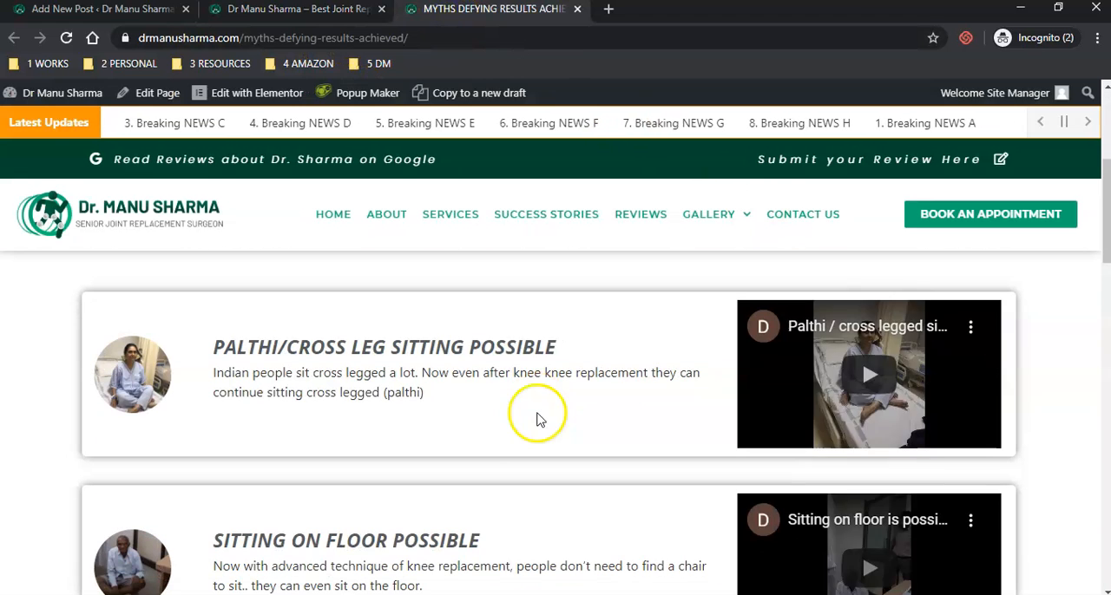
{"action": "left_click_drag", "start_coordinate": [177, 352], "coordinate": [176, 382]}
{"action": "left_click", "coordinate": [104, 8]}
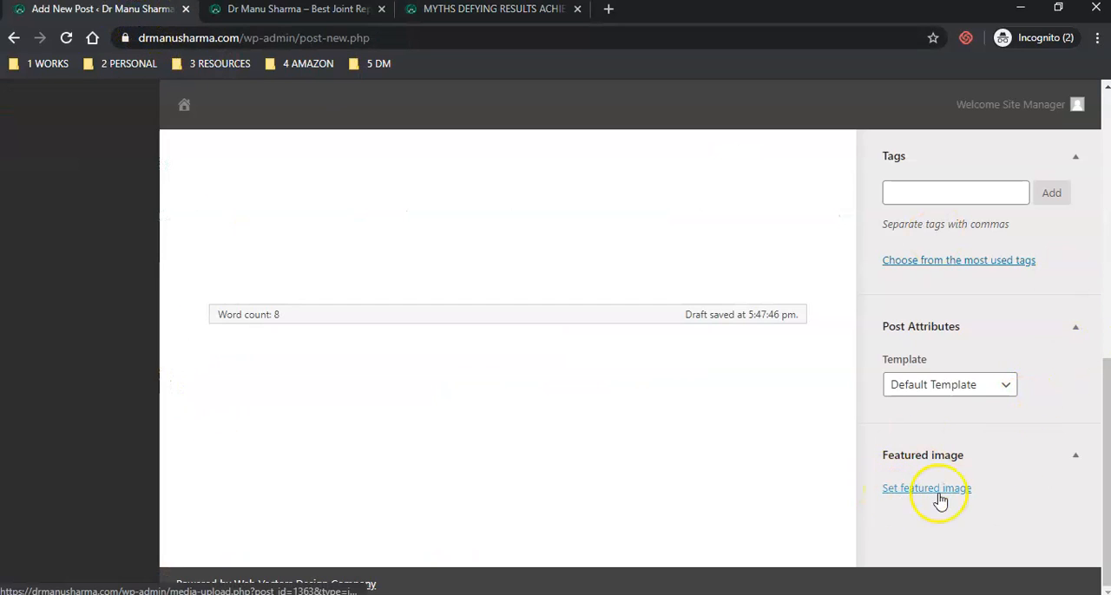
- Open the featured image selection and check the pixel dimensions of sit-cross-leg-after-operation.jpg in the media library
{"action": "left_click", "coordinate": [913, 491]}
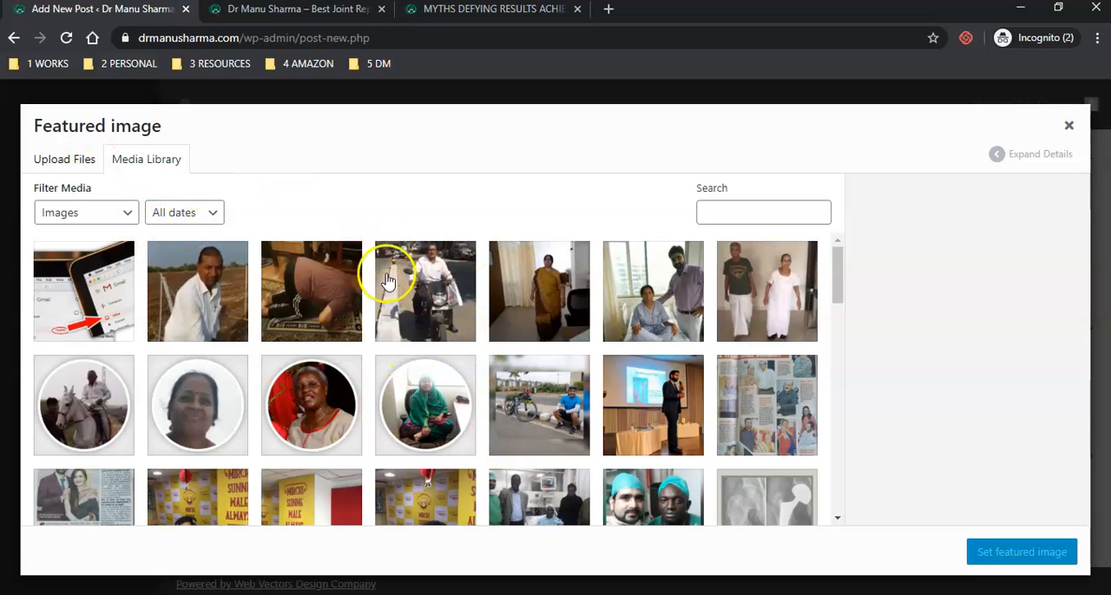
{"action": "scroll", "coordinate": [616, 430], "scroll_direction": "down", "scroll_amount": 3}
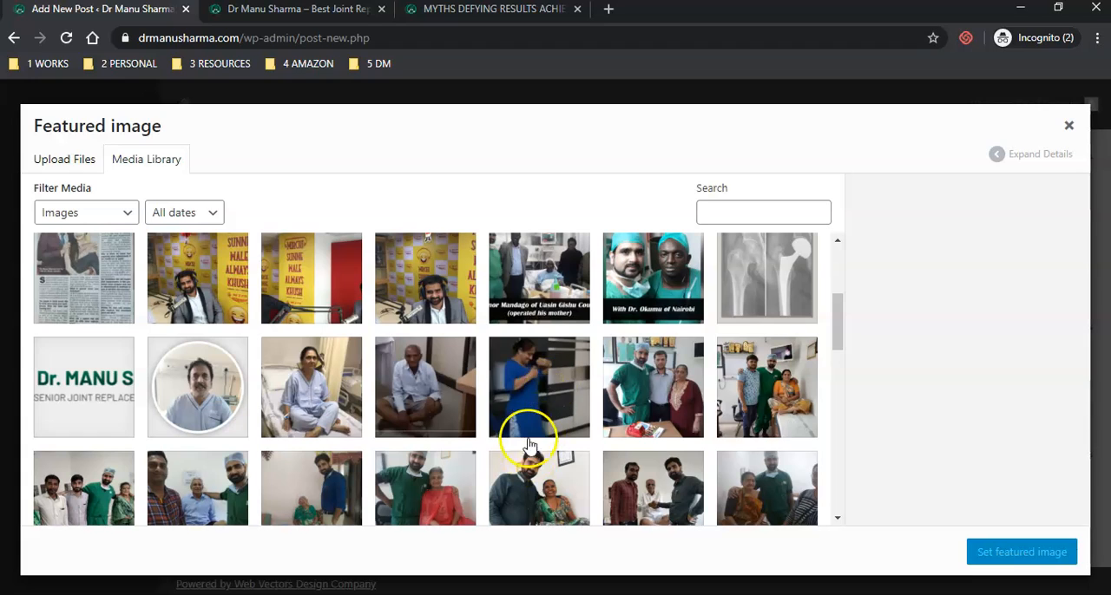
{"action": "left_click", "coordinate": [289, 390]}
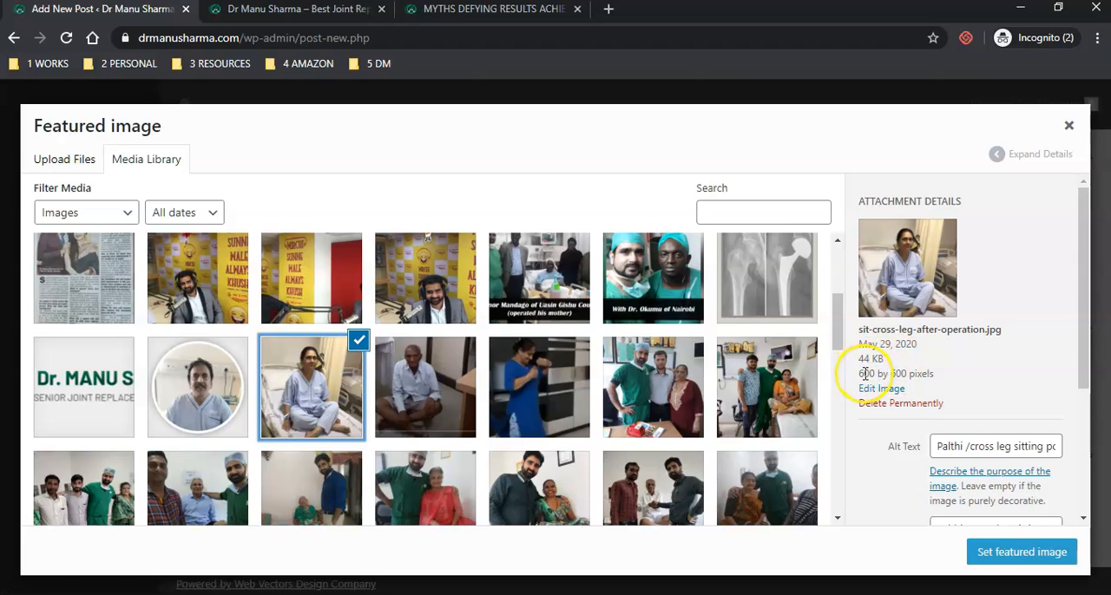
{"action": "left_click_drag", "start_coordinate": [857, 374], "coordinate": [868, 374]}
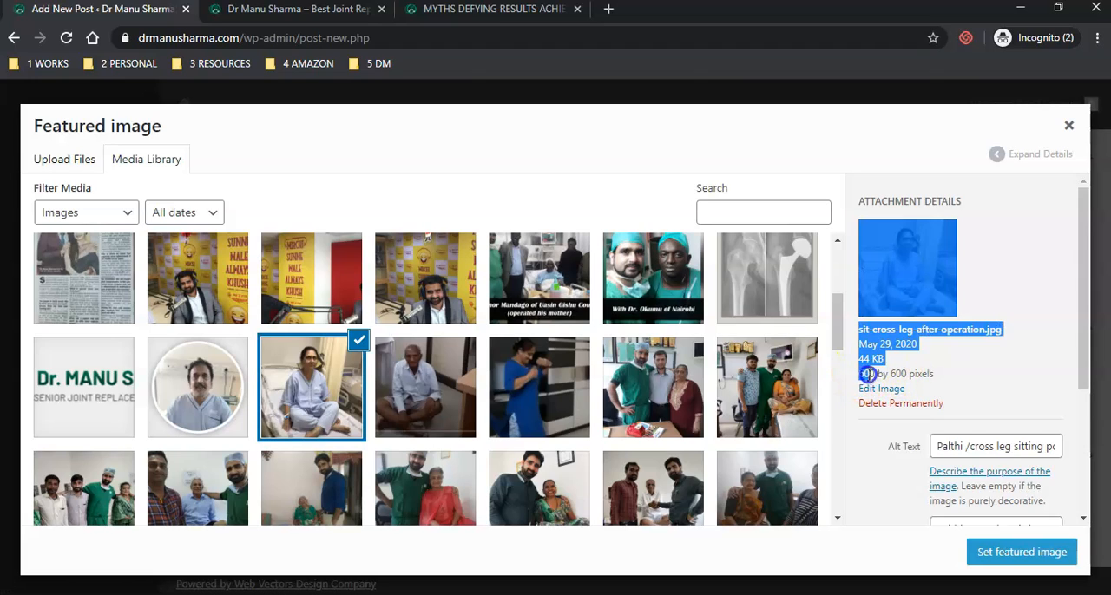
{"action": "left_click", "coordinate": [957, 374]}
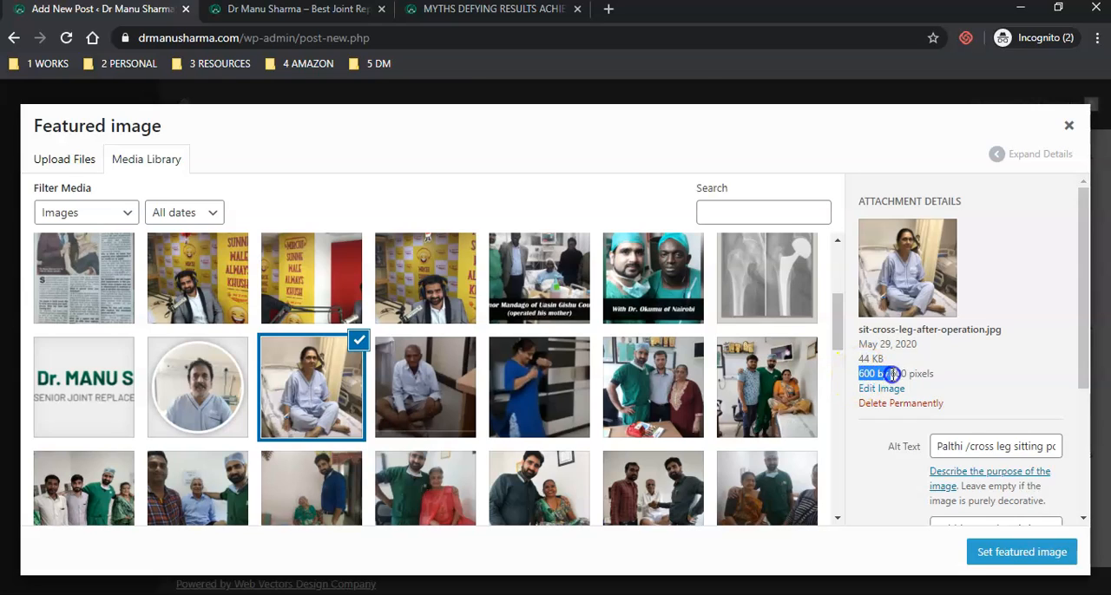
{"action": "left_click_drag", "start_coordinate": [906, 374], "coordinate": [908, 374]}
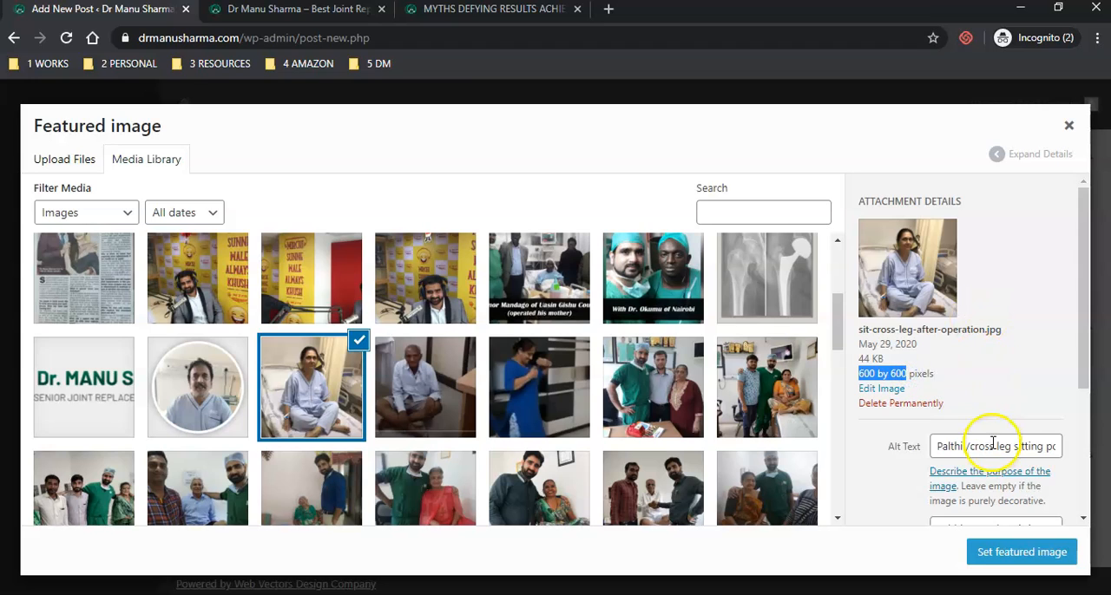
{"action": "left_click", "coordinate": [992, 371]}
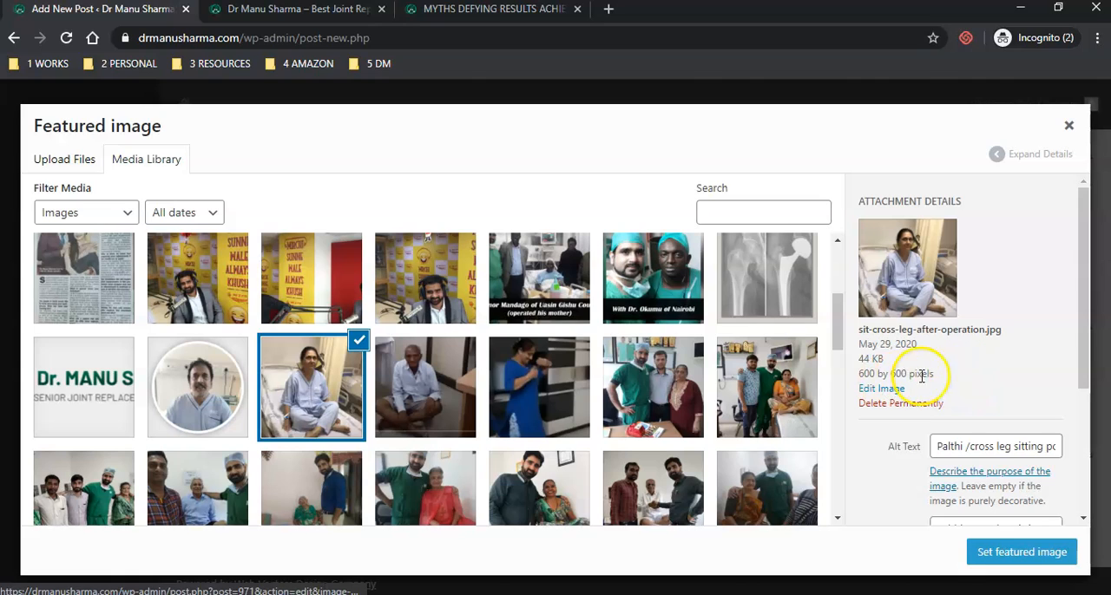
- Compare the attachment details of the existing myth images in the media library, and clear the image selection
{"action": "left_click", "coordinate": [421, 390]}
{"action": "left_click", "coordinate": [326, 395]}
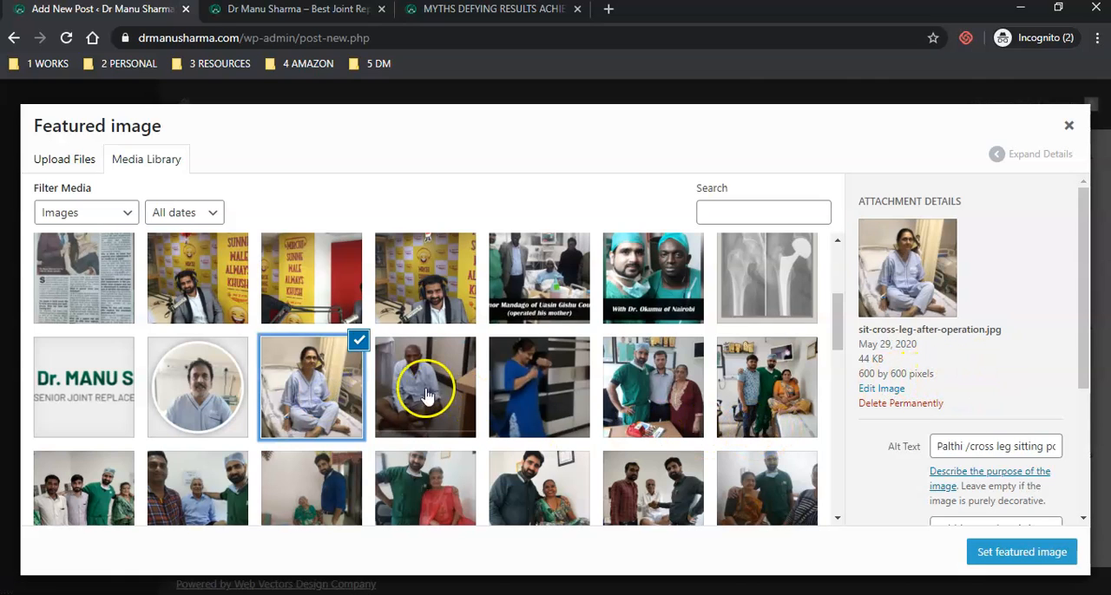
{"action": "scroll", "coordinate": [310, 434], "scroll_direction": "up", "scroll_amount": 3}
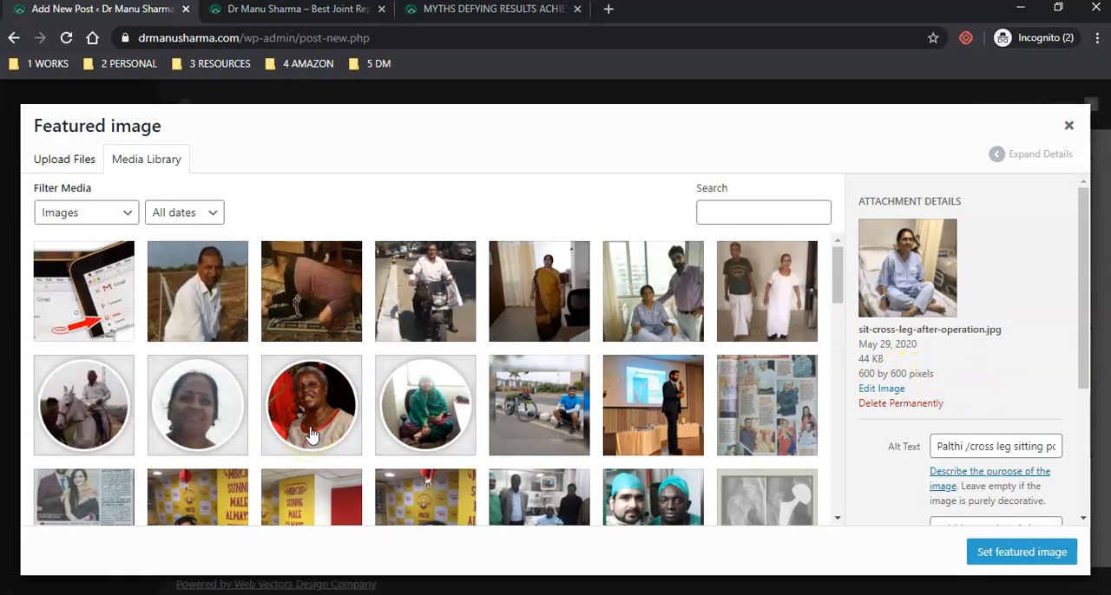
{"action": "scroll", "coordinate": [329, 425], "scroll_direction": "down", "scroll_amount": 4}
{"action": "scroll", "coordinate": [521, 430], "scroll_direction": "up", "scroll_amount": 3}
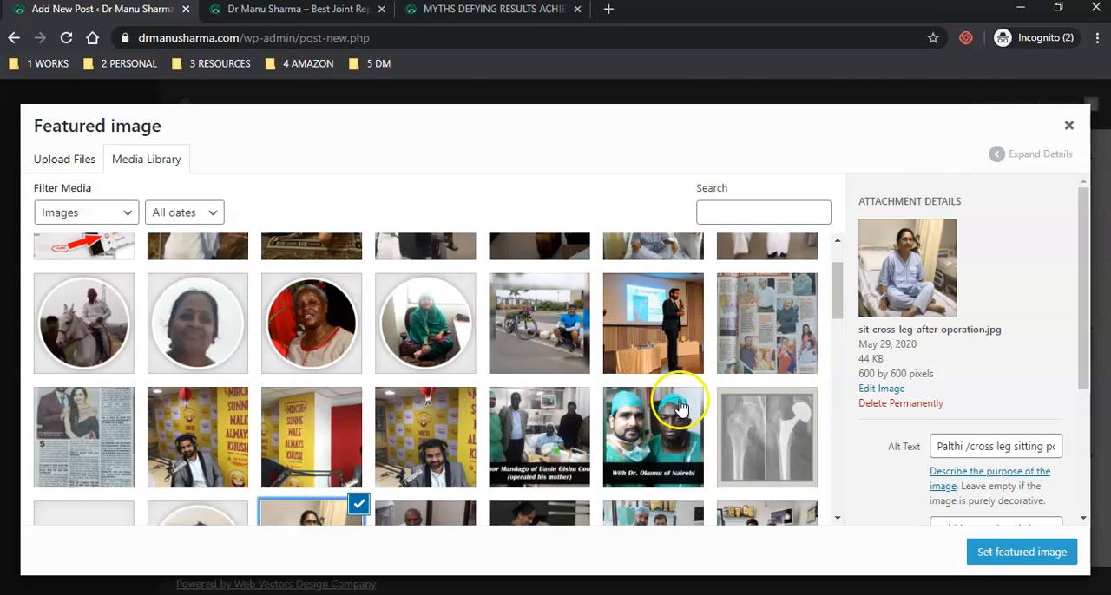
{"action": "scroll", "coordinate": [463, 447], "scroll_direction": "down", "scroll_amount": 2}
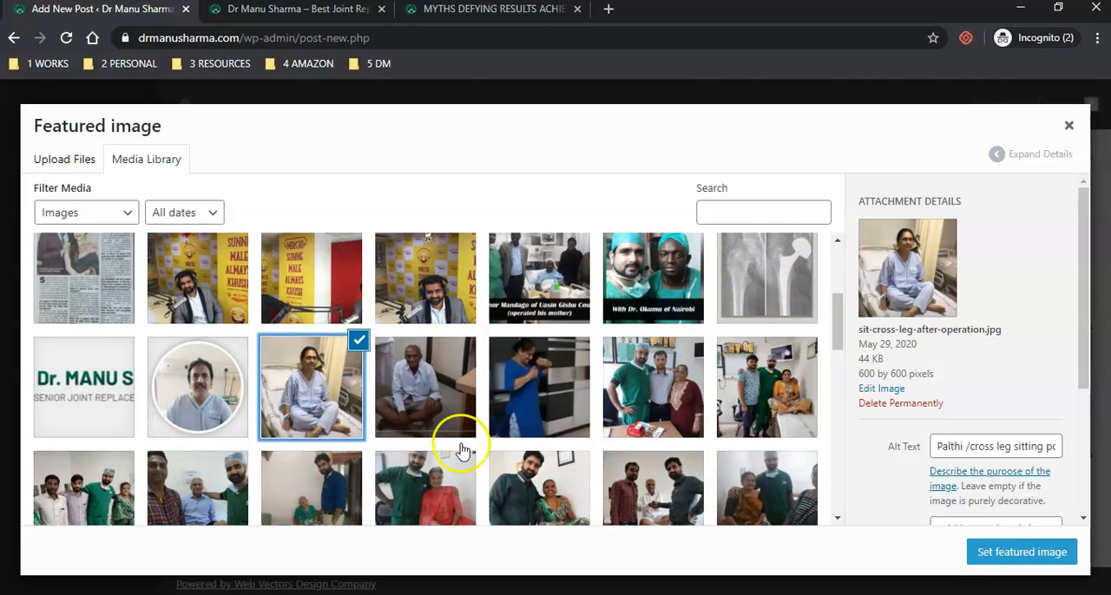
{"action": "left_click", "coordinate": [446, 380]}
{"action": "left_click", "coordinate": [539, 373]}
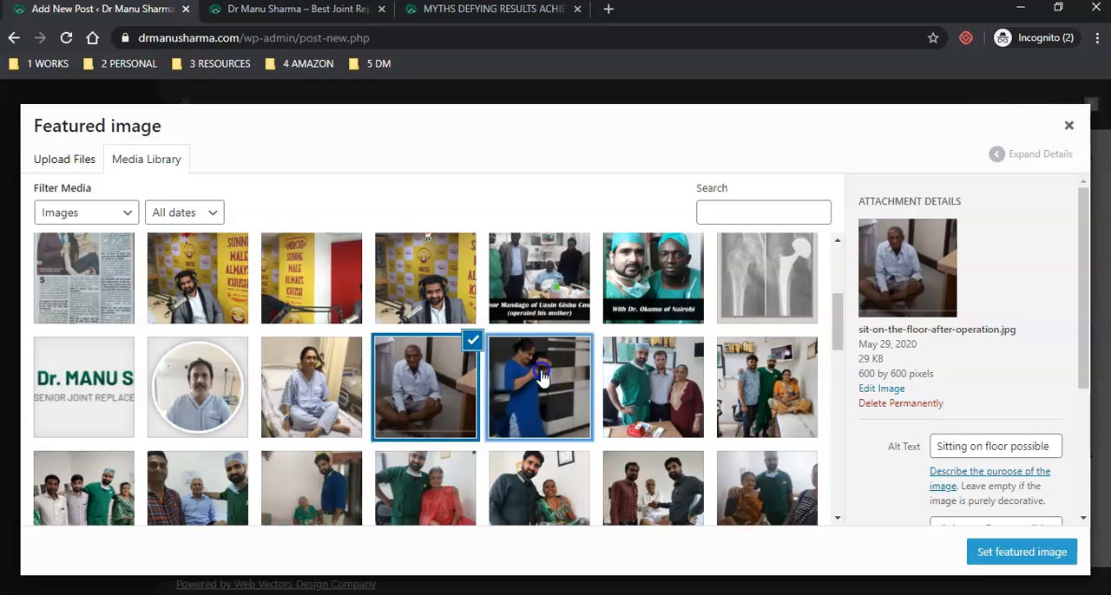
{"action": "left_click", "coordinate": [299, 375]}
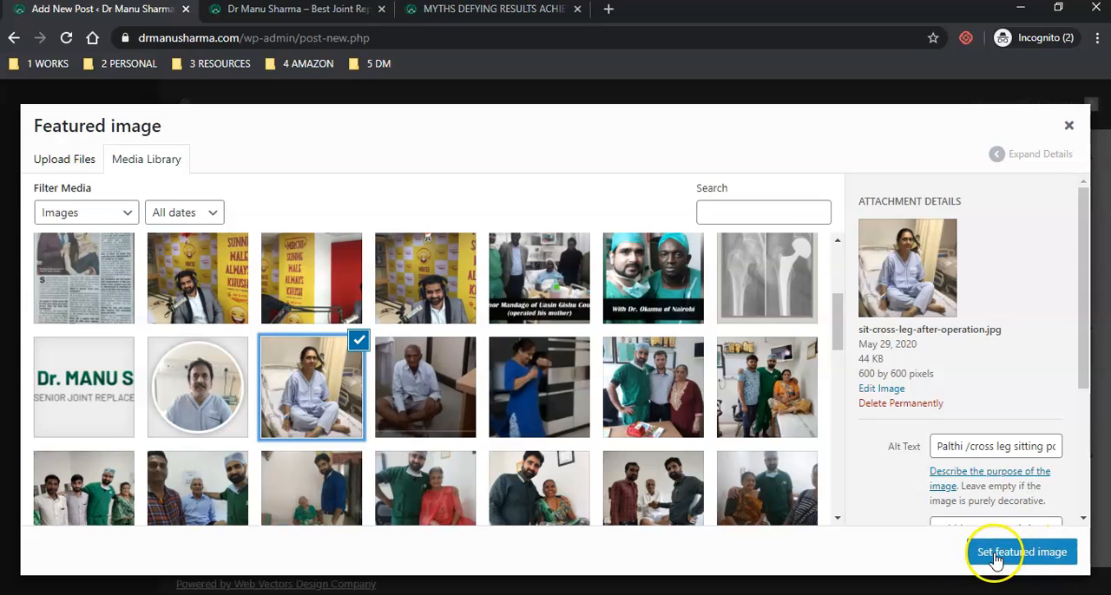
{"action": "left_click", "coordinate": [325, 407]}
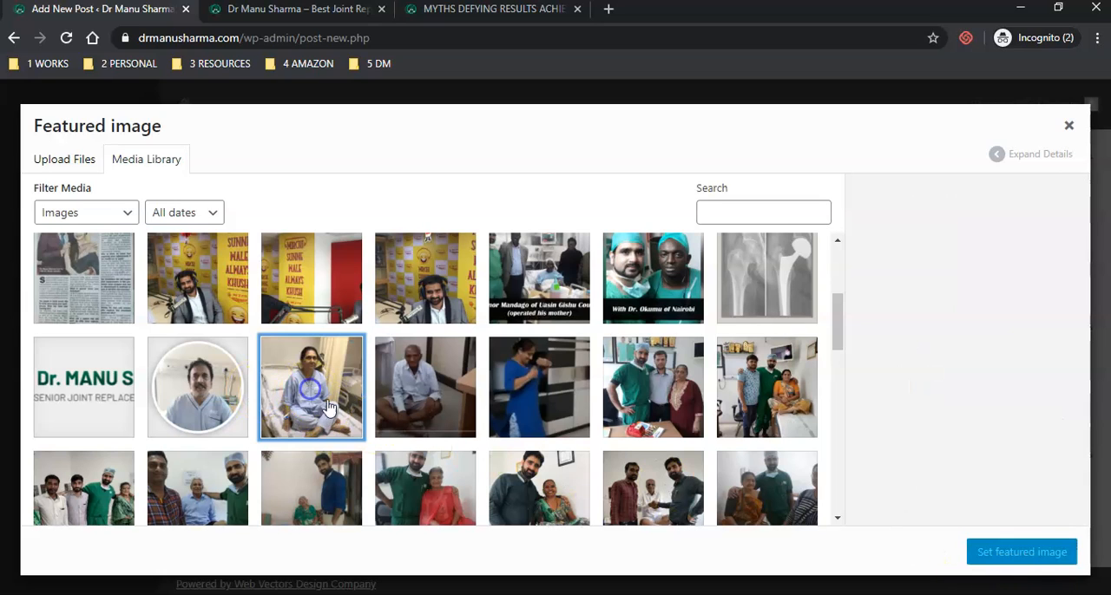
- Permanently delete the existing THUMB-Inbox-Zero.jpg from the media library
{"action": "scroll", "coordinate": [325, 435], "scroll_direction": "up", "scroll_amount": 3}
{"action": "scroll", "coordinate": [324, 438], "scroll_direction": "up", "scroll_amount": 1}
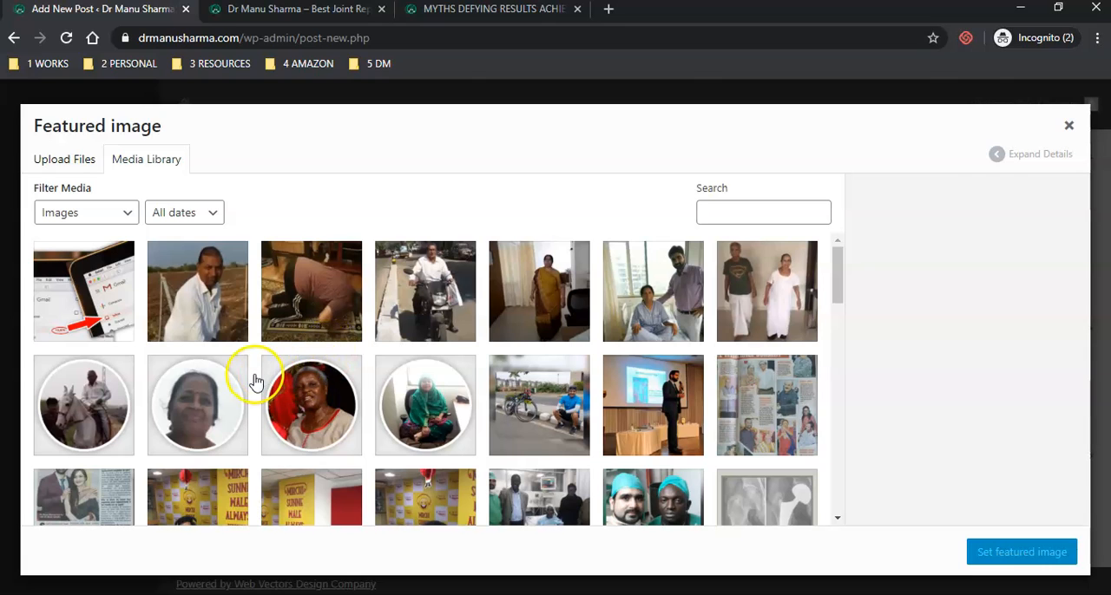
{"action": "left_click", "coordinate": [117, 288]}
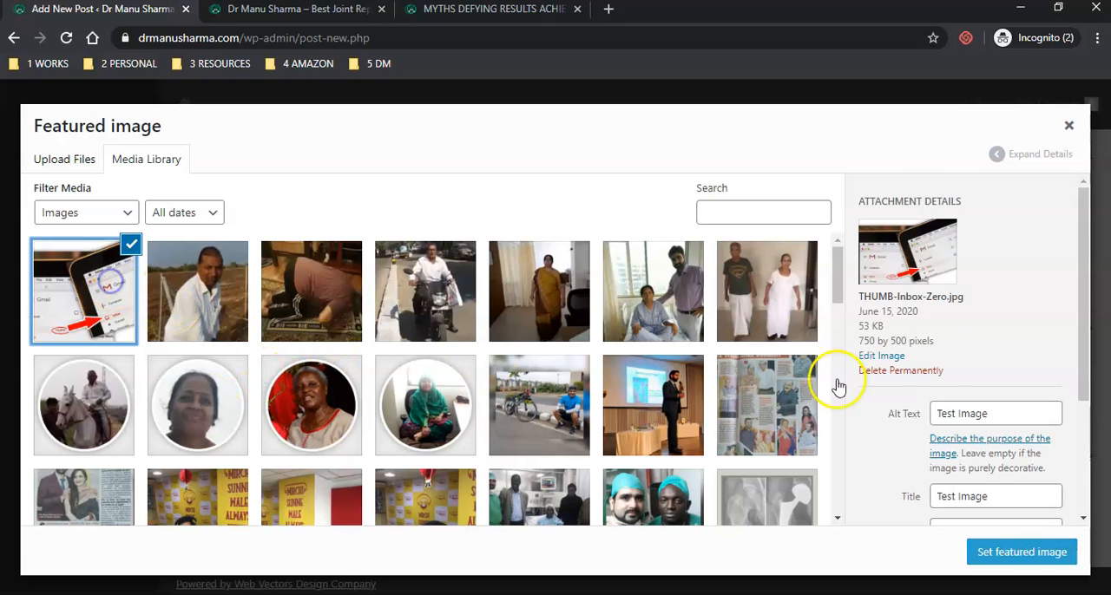
{"action": "left_click", "coordinate": [911, 374]}
{"action": "key", "text": "Return"}
- Switch to File Explorer, upload THUMB-Inbox-Zero.jpg to the media library, and check the uploaded image's pixel dimensions
{"action": "key", "text": "alt+Tab"}
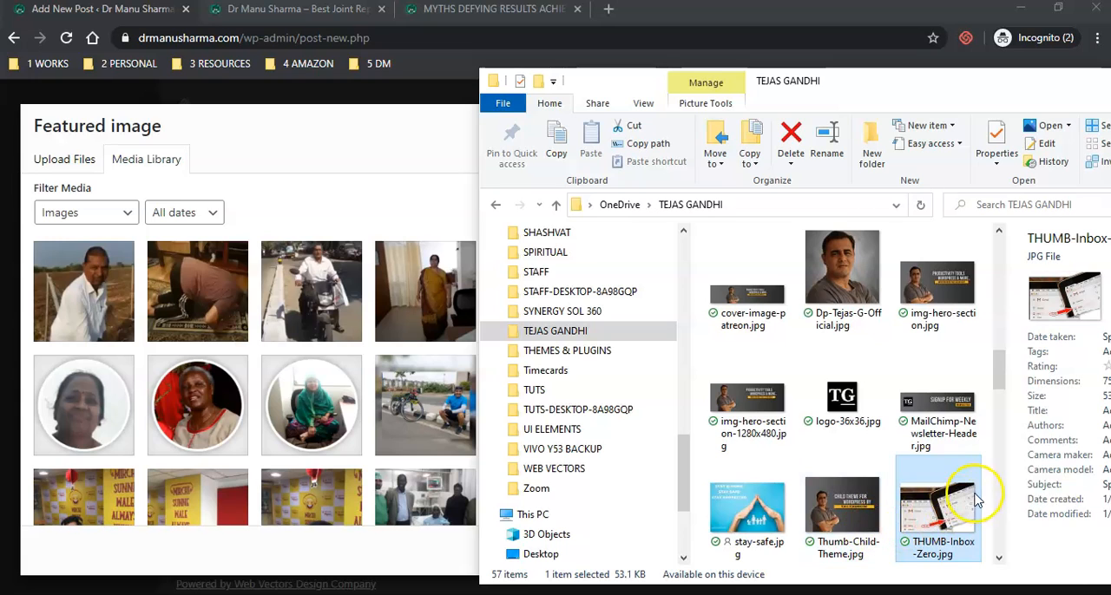
{"action": "scroll", "coordinate": [916, 496], "scroll_direction": "down", "scroll_amount": 2}
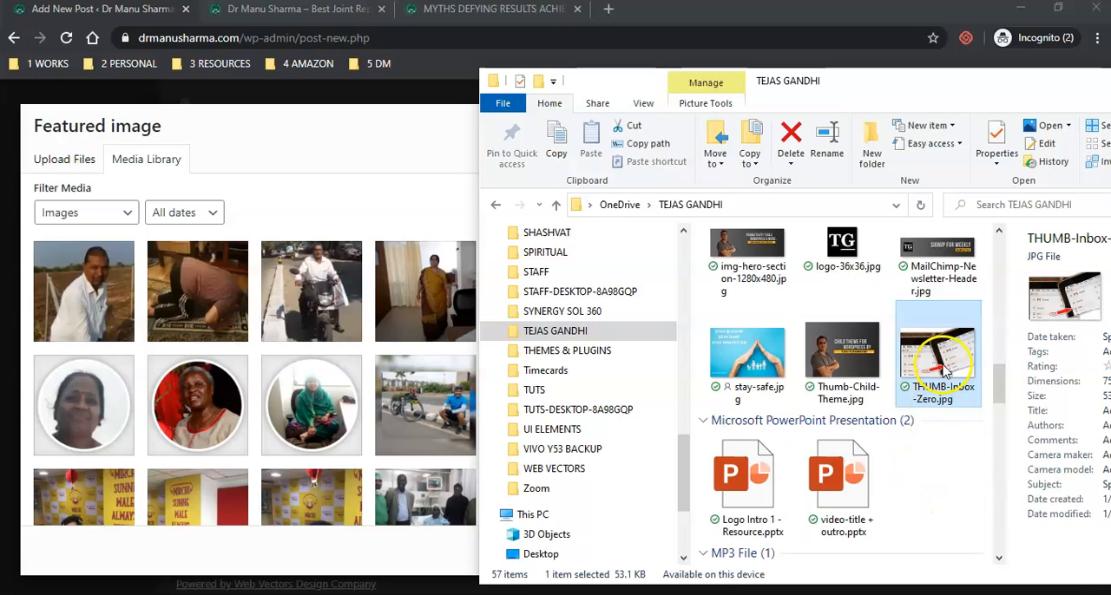
{"action": "left_click_drag", "start_coordinate": [940, 369], "coordinate": [224, 348]}
{"action": "left_click_drag", "start_coordinate": [393, 553], "coordinate": [393, 553]}
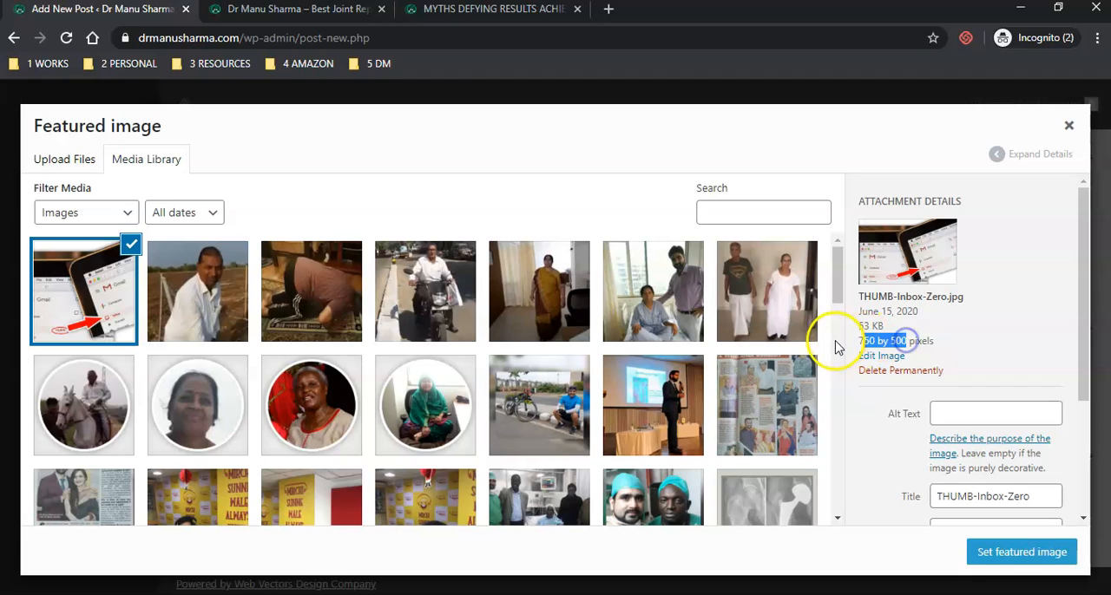
{"action": "left_click", "coordinate": [996, 329]}
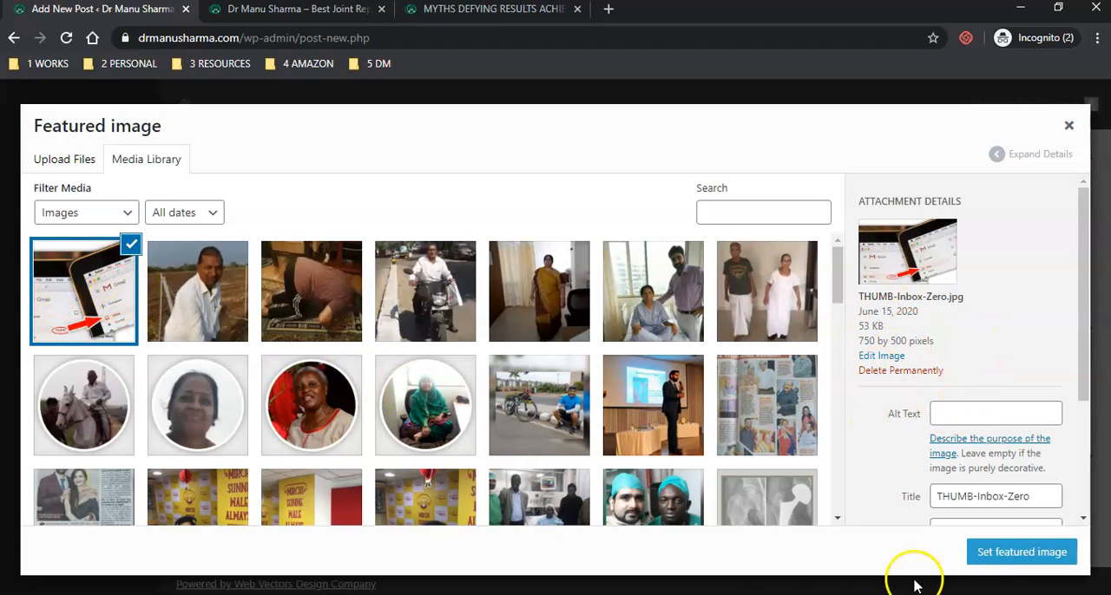
- Set THUMB-Inbox-Zero.jpg as the post's featured image and publish the post
{"action": "left_click", "coordinate": [998, 560]}
{"action": "scroll", "coordinate": [1031, 368], "scroll_direction": "up", "scroll_amount": 5}
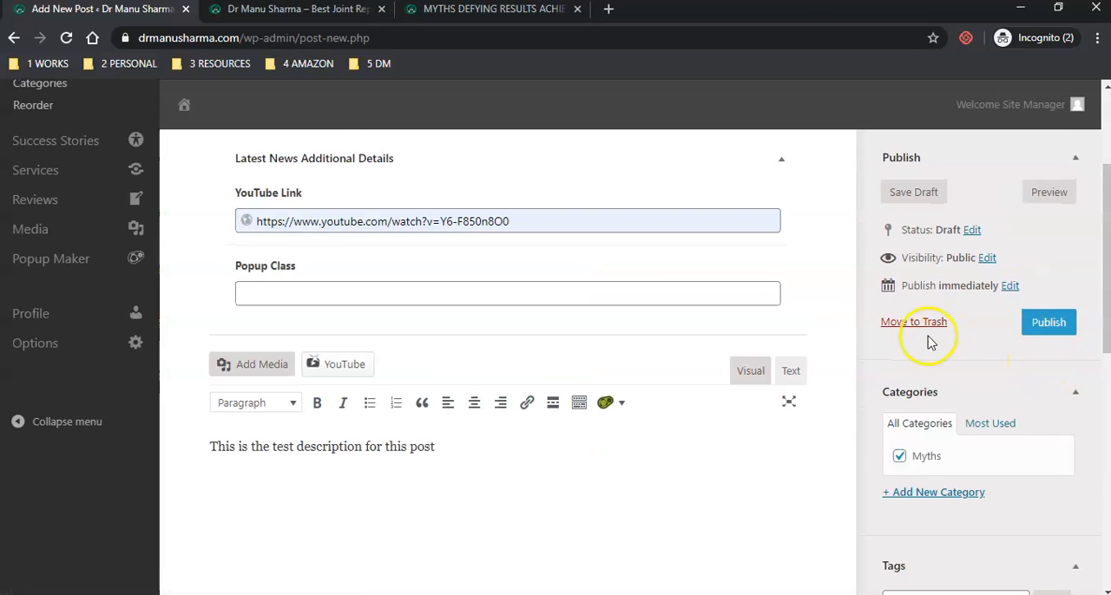
{"action": "left_click", "coordinate": [1050, 332]}
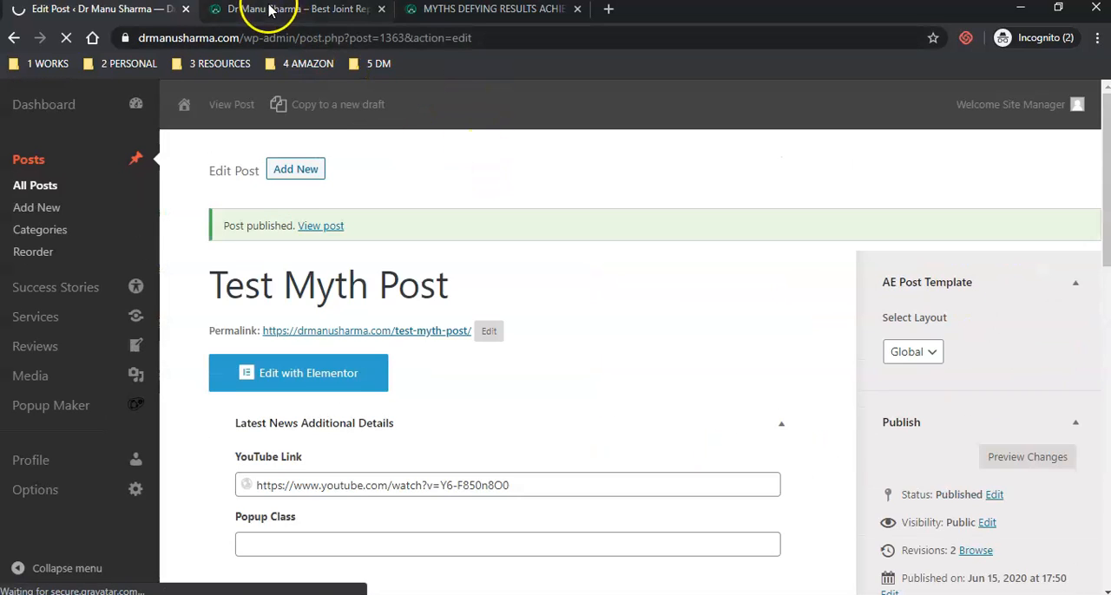
- Reload the Myths Defying Results Achieved page and check the Test Myth Post's title, description, image and video
{"action": "left_click", "coordinate": [282, 10]}
{"action": "left_click", "coordinate": [434, 10]}
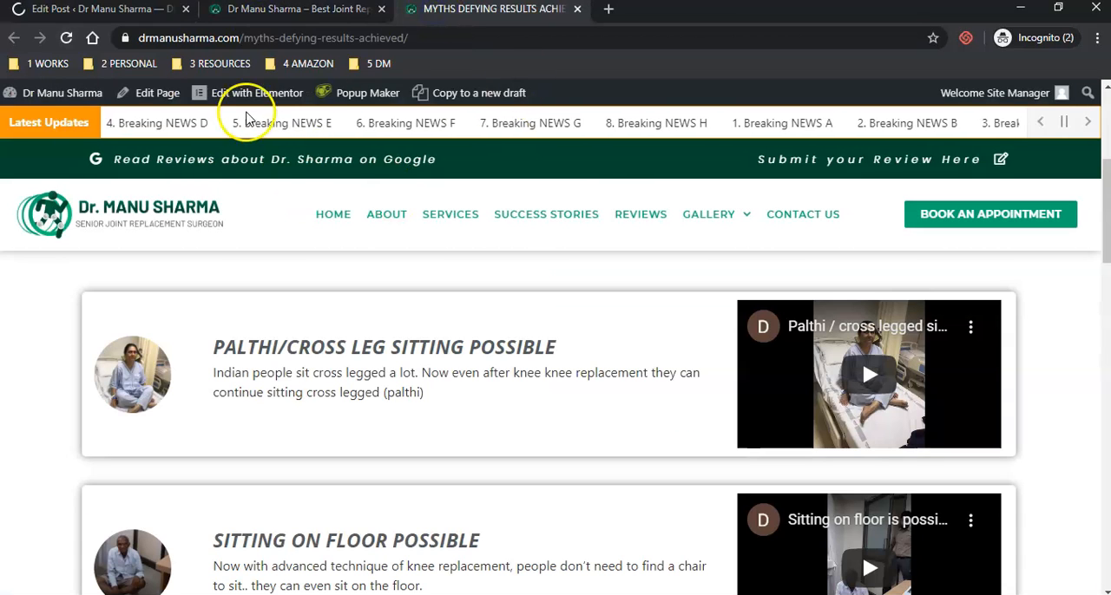
{"action": "left_click", "coordinate": [69, 39]}
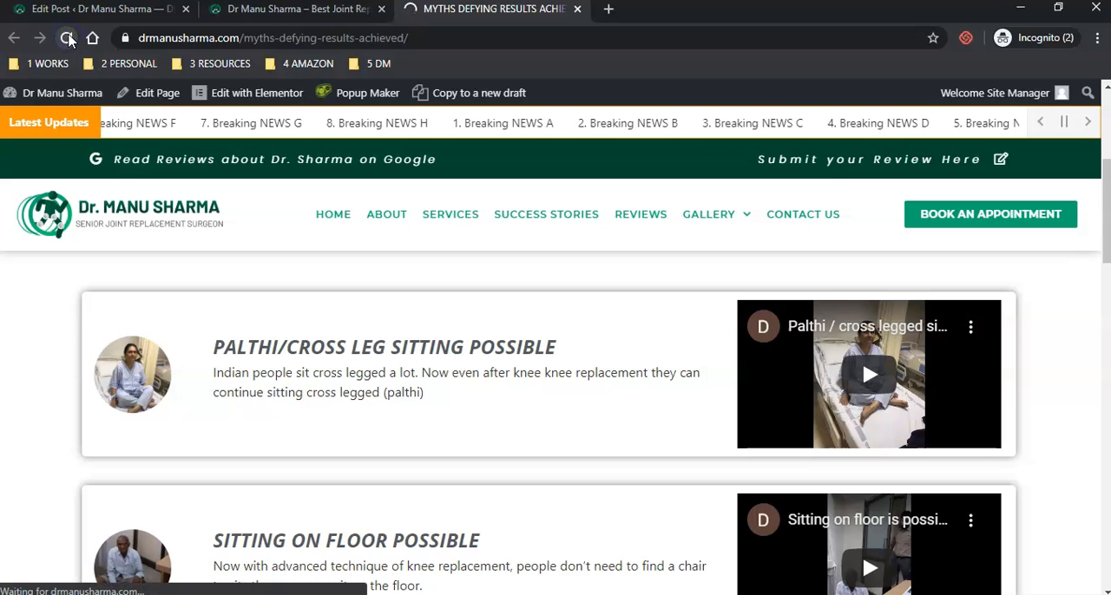
{"action": "scroll", "coordinate": [531, 386], "scroll_direction": "down", "scroll_amount": 2}
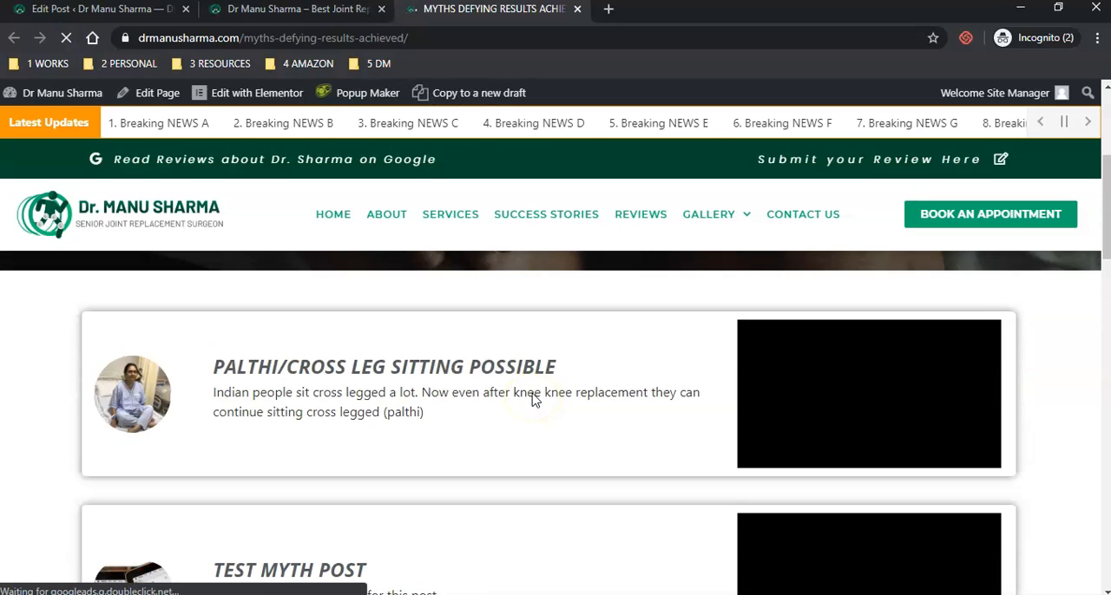
{"action": "left_click_drag", "start_coordinate": [209, 422], "coordinate": [402, 408]}
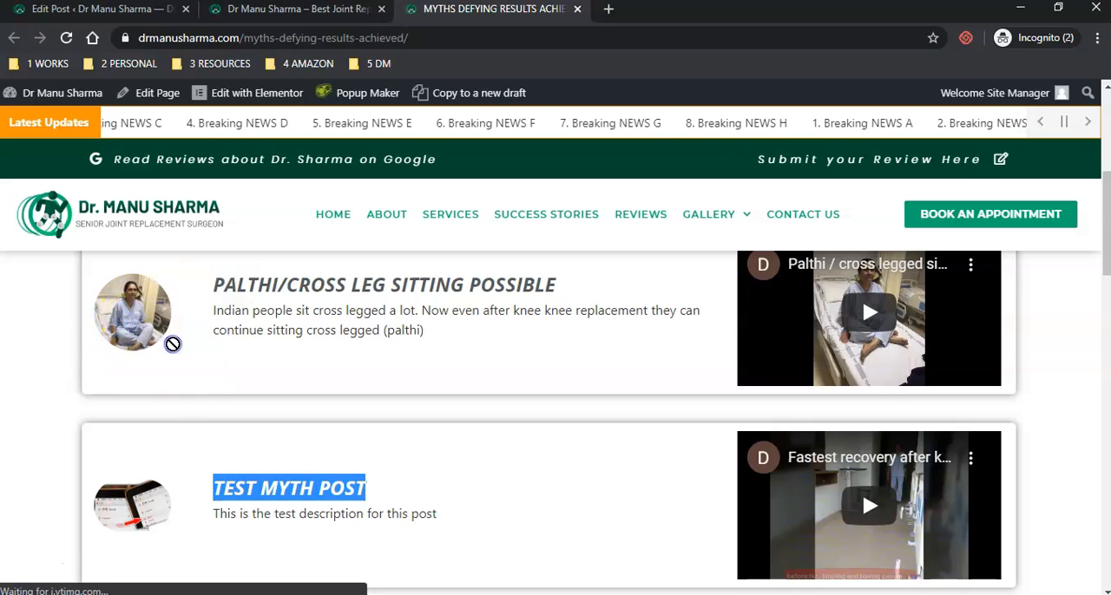
{"action": "scroll", "coordinate": [347, 356], "scroll_direction": "down", "scroll_amount": 2}
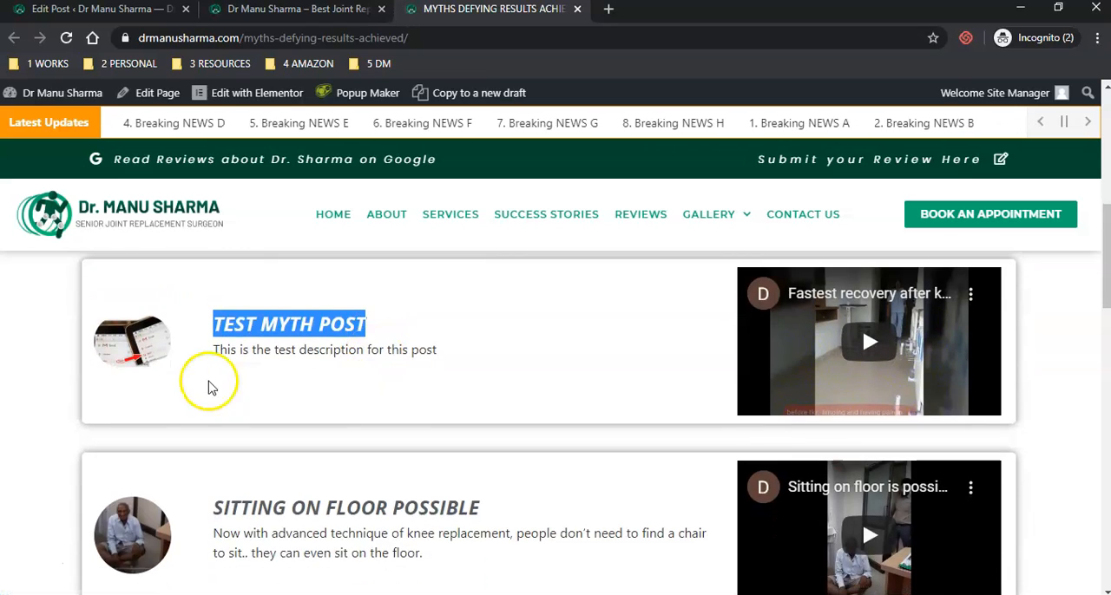
{"action": "mouse_move", "coordinate": [136, 346]}
{"action": "left_mouse_down"}
{"action": "mouse_move", "coordinate": [147, 370]}
{"action": "mouse_move", "coordinate": [154, 319]}
{"action": "mouse_move", "coordinate": [108, 347]}
{"action": "mouse_move", "coordinate": [126, 349]}
{"action": "left_mouse_up"}
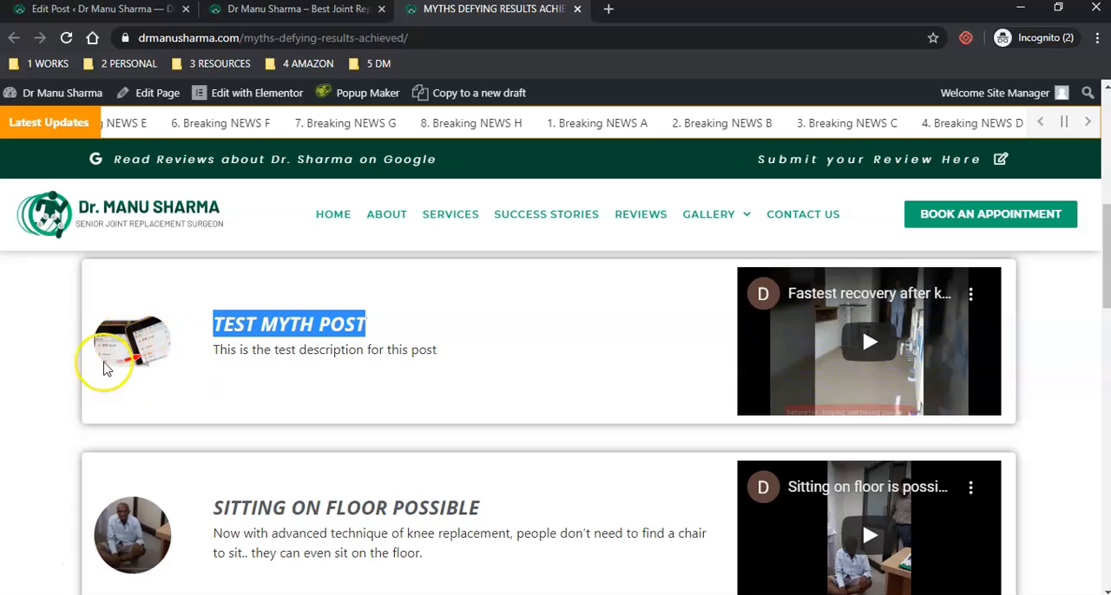
- Reload the homepage and check the Test Myth Post's image and title in the Myths Defying Results Achieved section
{"action": "left_click", "coordinate": [266, 10]}
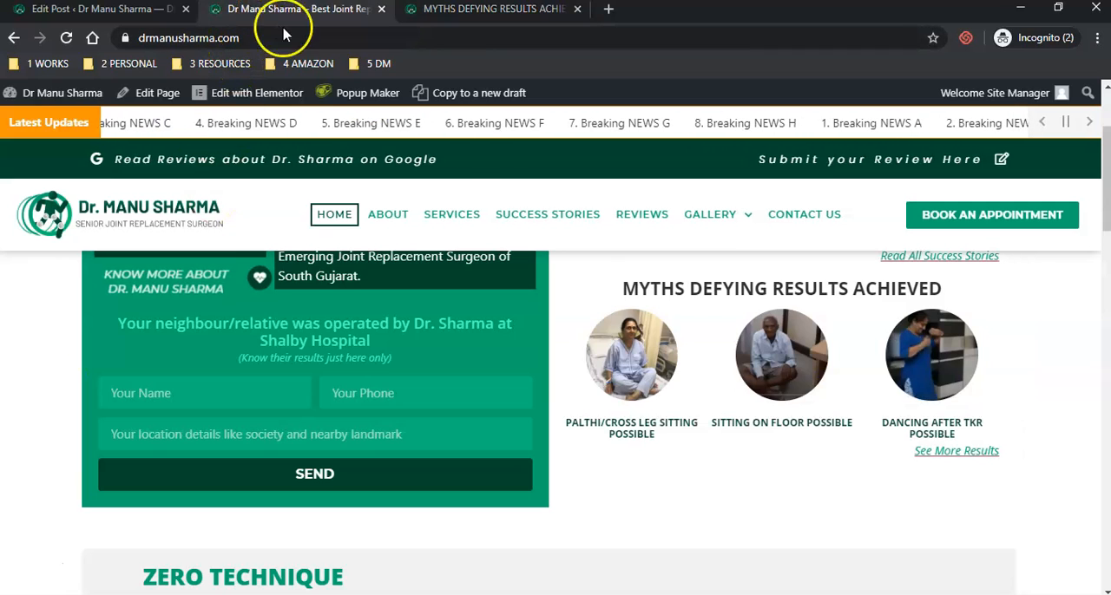
{"action": "left_click", "coordinate": [101, 12]}
{"action": "scroll", "coordinate": [972, 382], "scroll_direction": "down", "scroll_amount": 10}
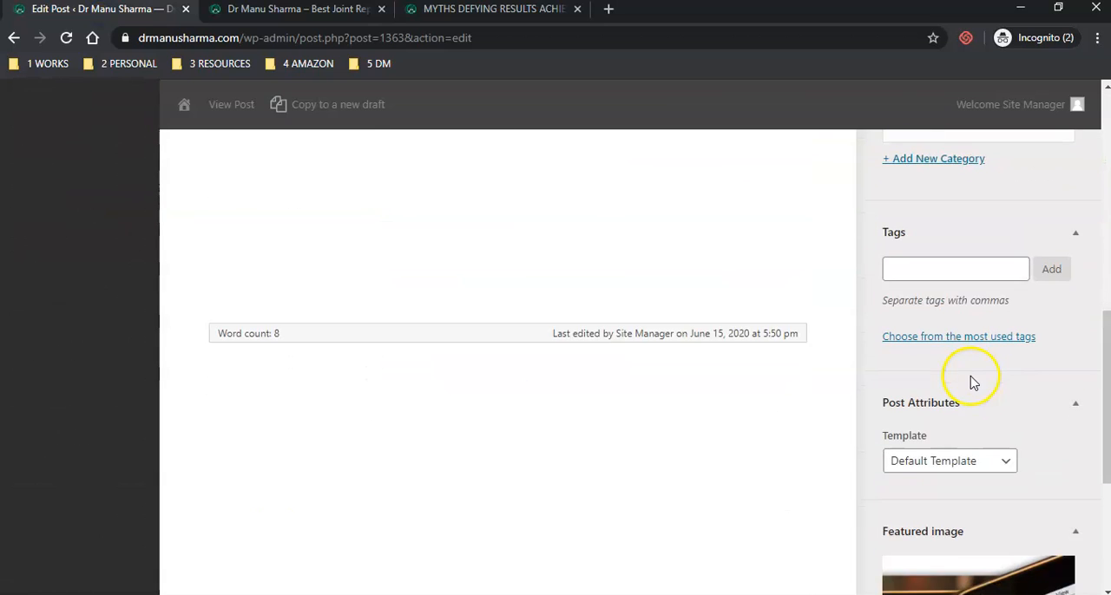
{"action": "key", "text": "ctrl+Tab"}
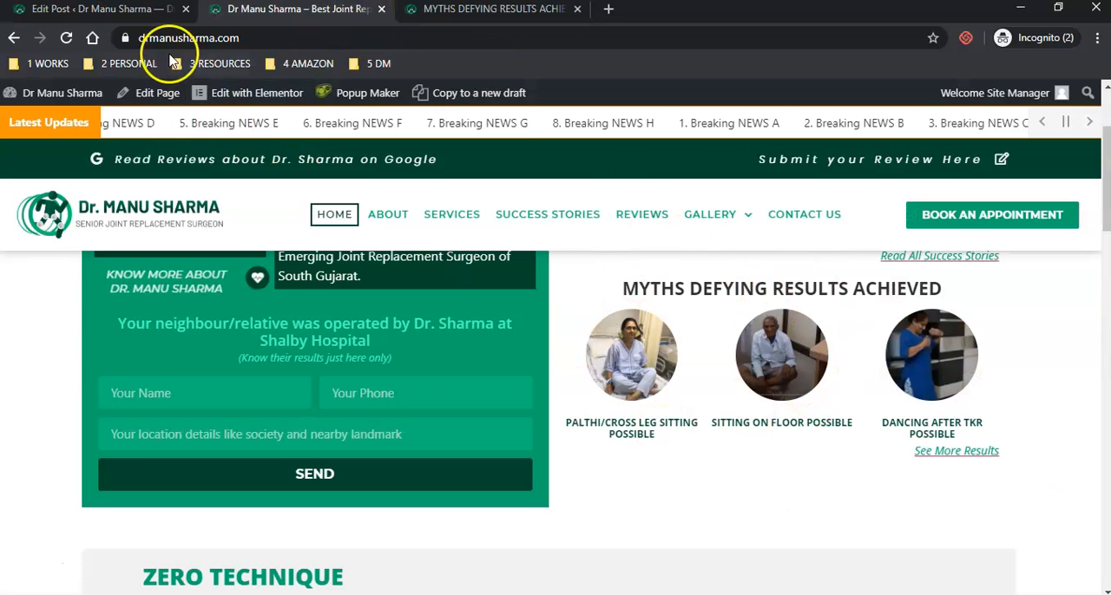
{"action": "left_click", "coordinate": [66, 37]}
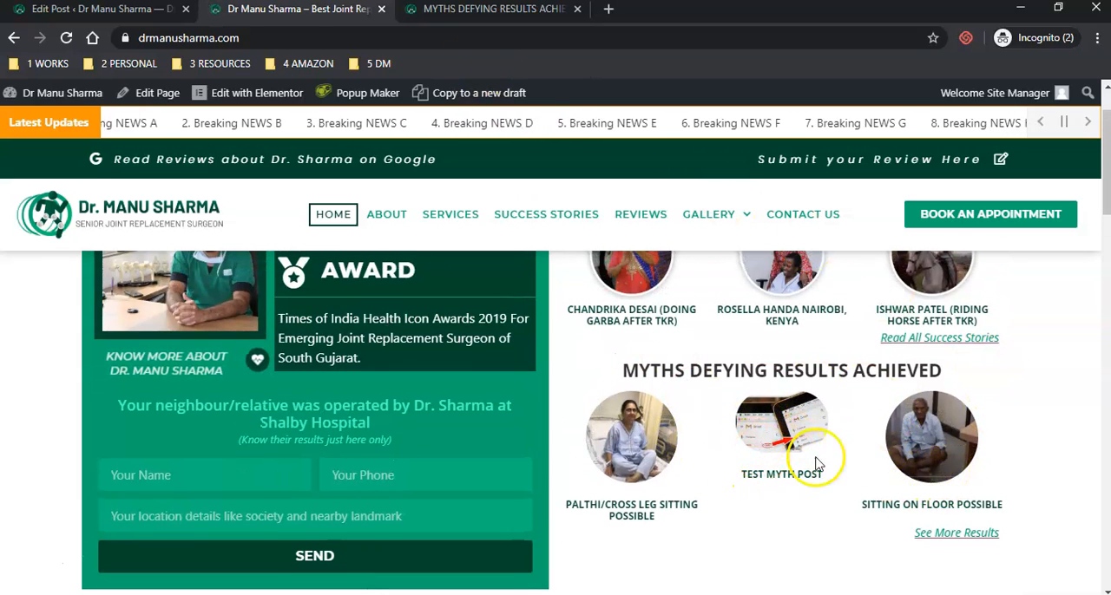
{"action": "left_click_drag", "start_coordinate": [762, 433], "coordinate": [779, 456]}
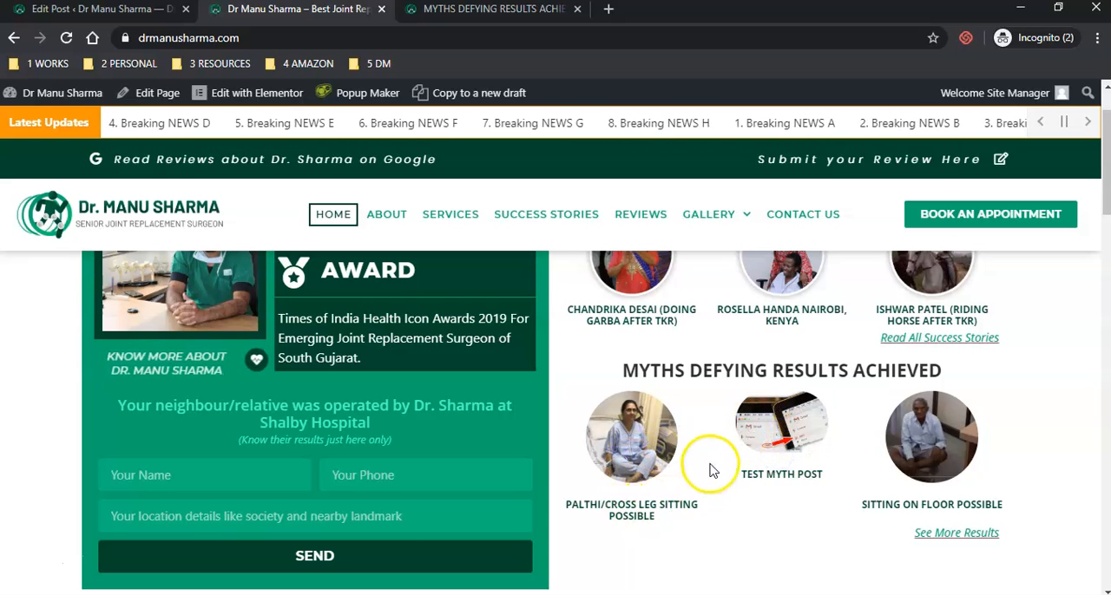
- Open the Palthi/Cross Leg Sitting popup from the homepage myths section, check its title and video, and close it
{"action": "left_click", "coordinate": [625, 440]}
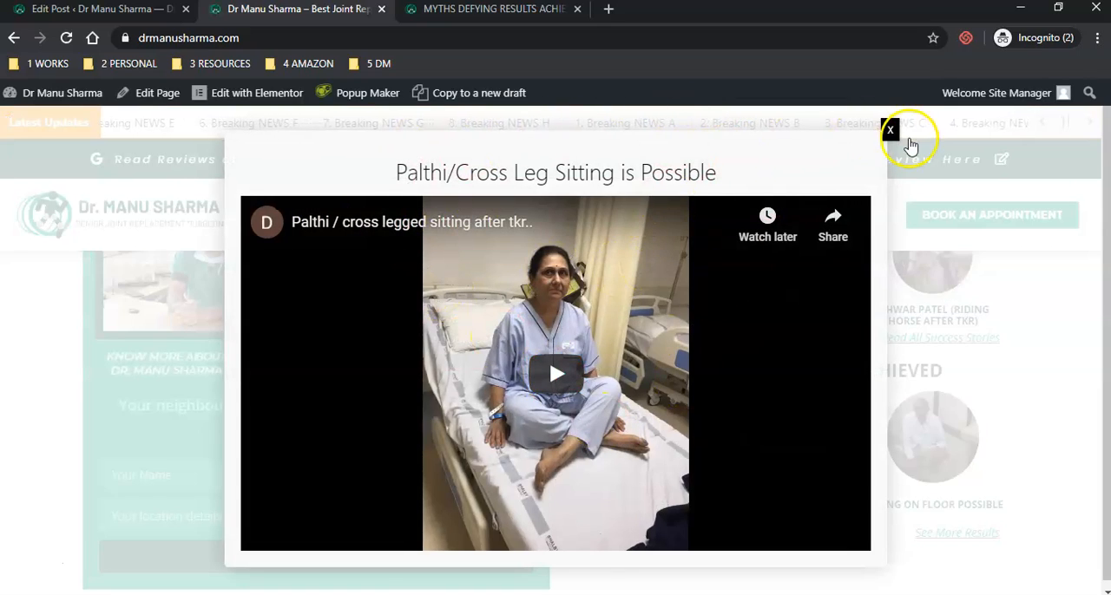
{"action": "left_click", "coordinate": [890, 131]}
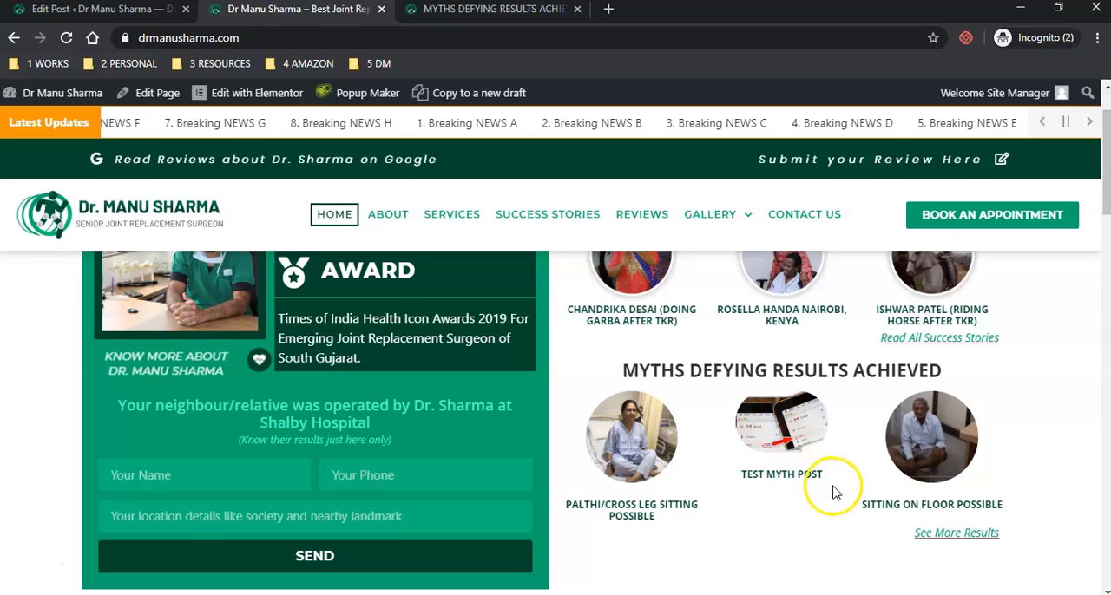
{"action": "left_click", "coordinate": [637, 447]}
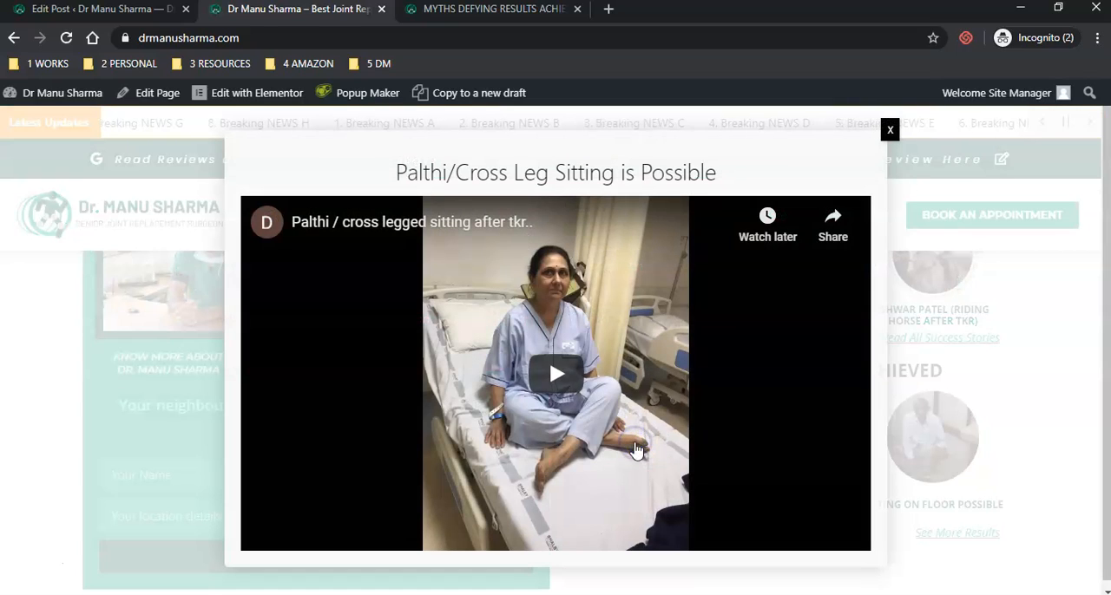
{"action": "left_click_drag", "start_coordinate": [385, 176], "coordinate": [693, 176]}
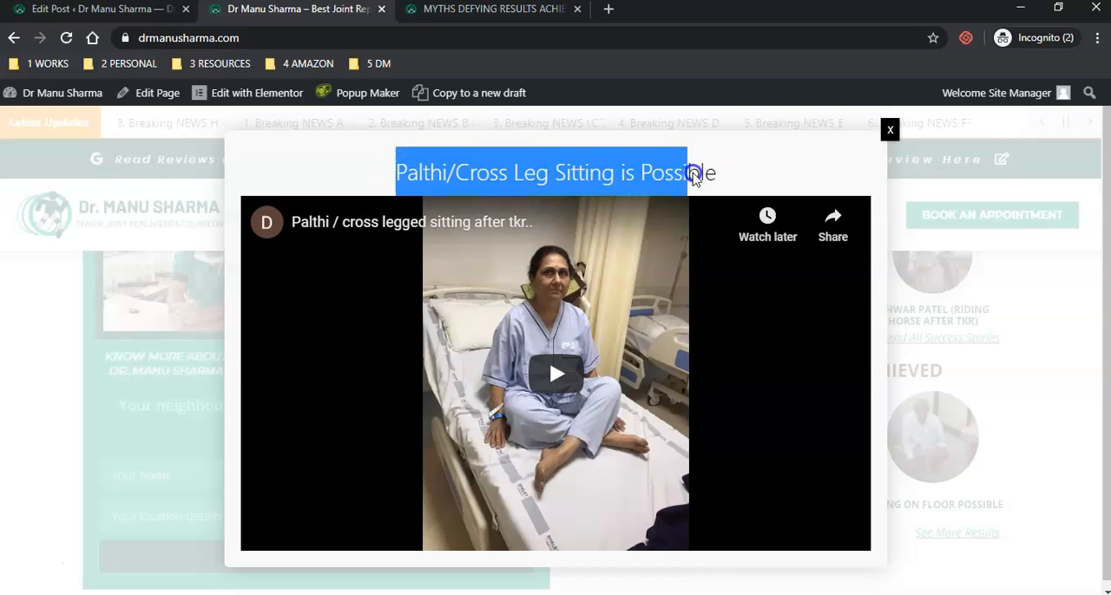
{"action": "left_click", "coordinate": [890, 132]}
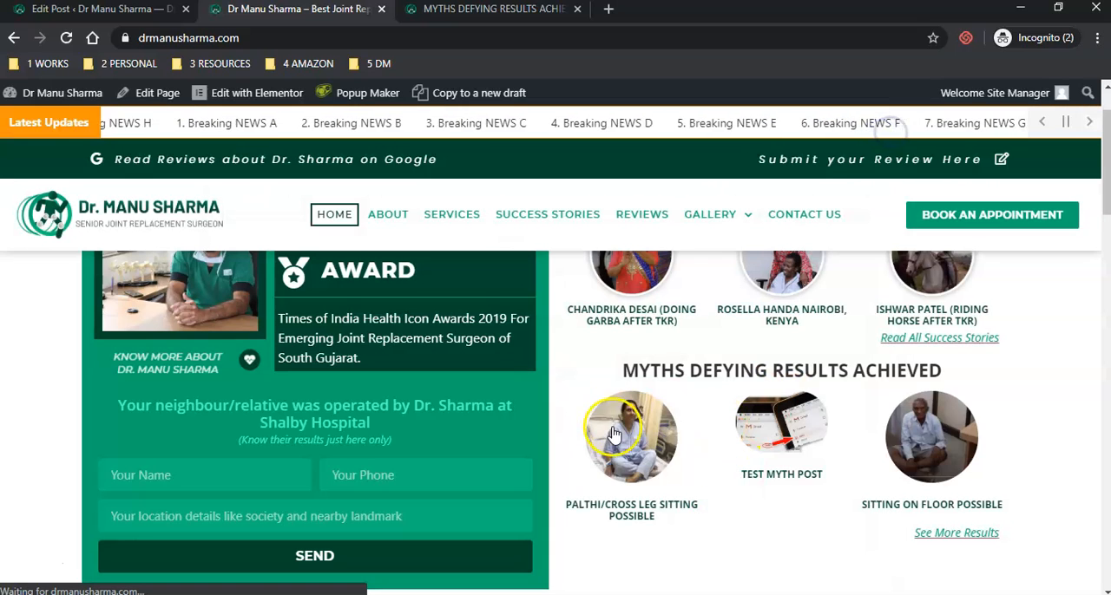
- Return to the Test Myth Post editor and view the saved suggestions for the Popup Class field
{"action": "left_click", "coordinate": [87, 10]}
{"action": "scroll", "coordinate": [635, 359], "scroll_direction": "up", "scroll_amount": 10}
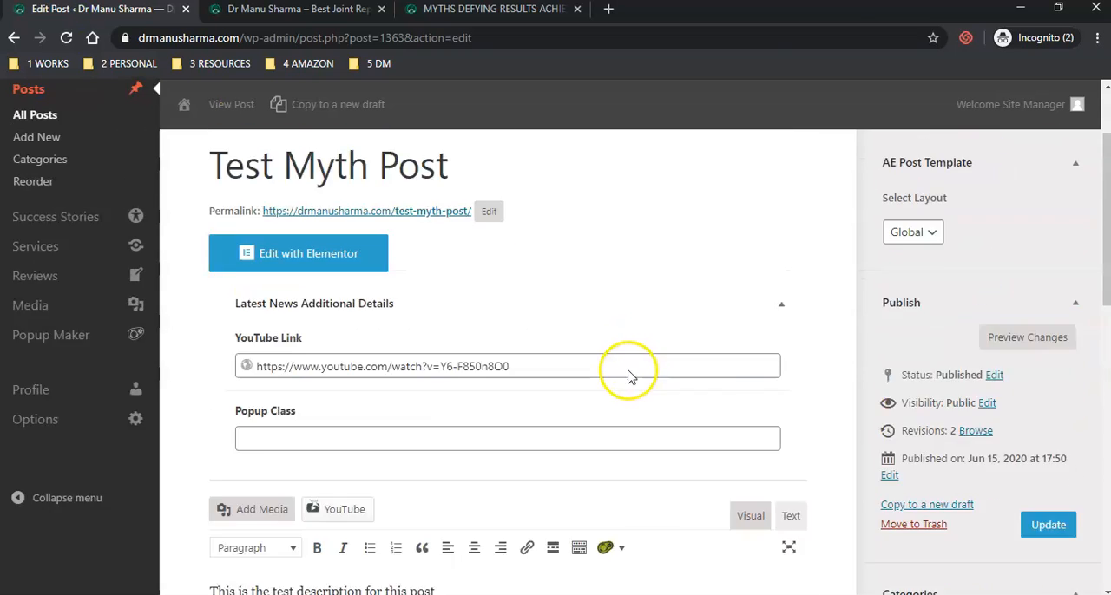
{"action": "left_click", "coordinate": [330, 474]}
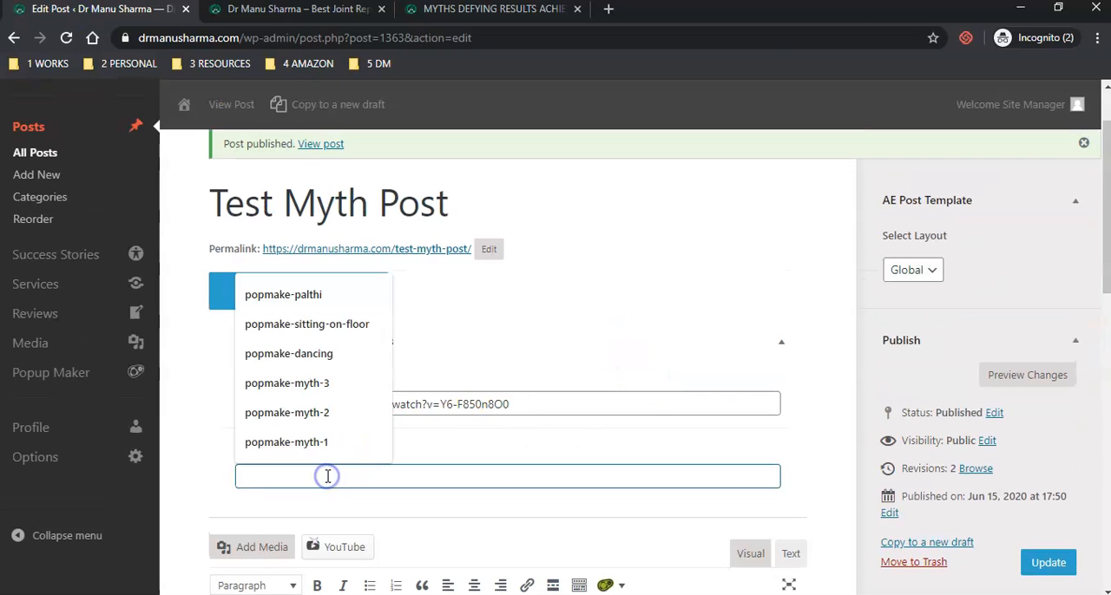
{"action": "left_click", "coordinate": [197, 493]}
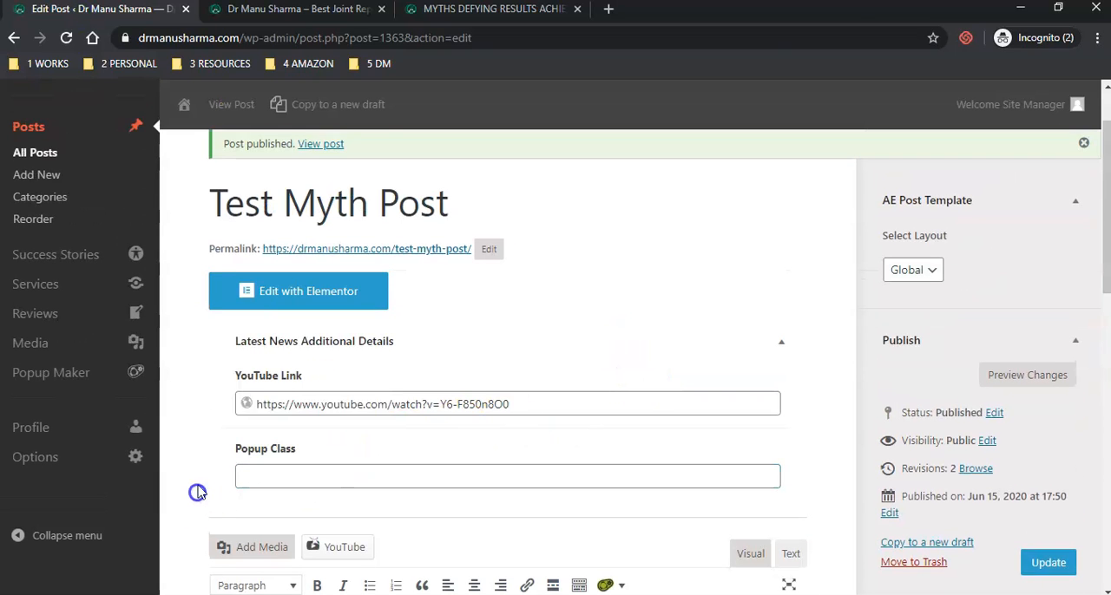
- Compare the Myths Defying Results Achieved page with the homepage section, examining the order of the three myths shown there
{"action": "left_click", "coordinate": [441, 10]}
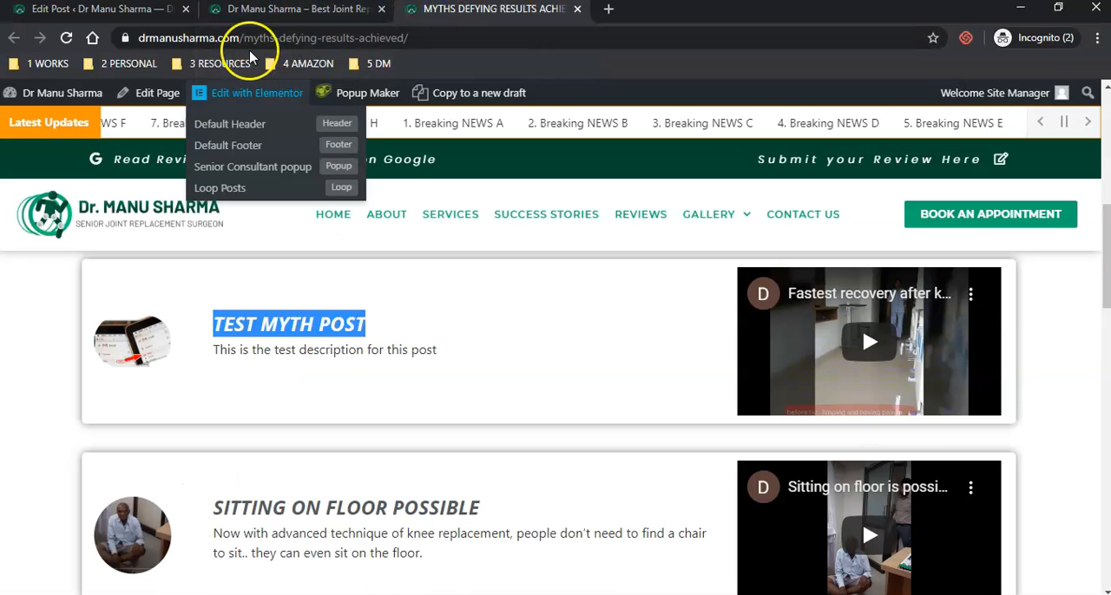
{"action": "left_click", "coordinate": [221, 11]}
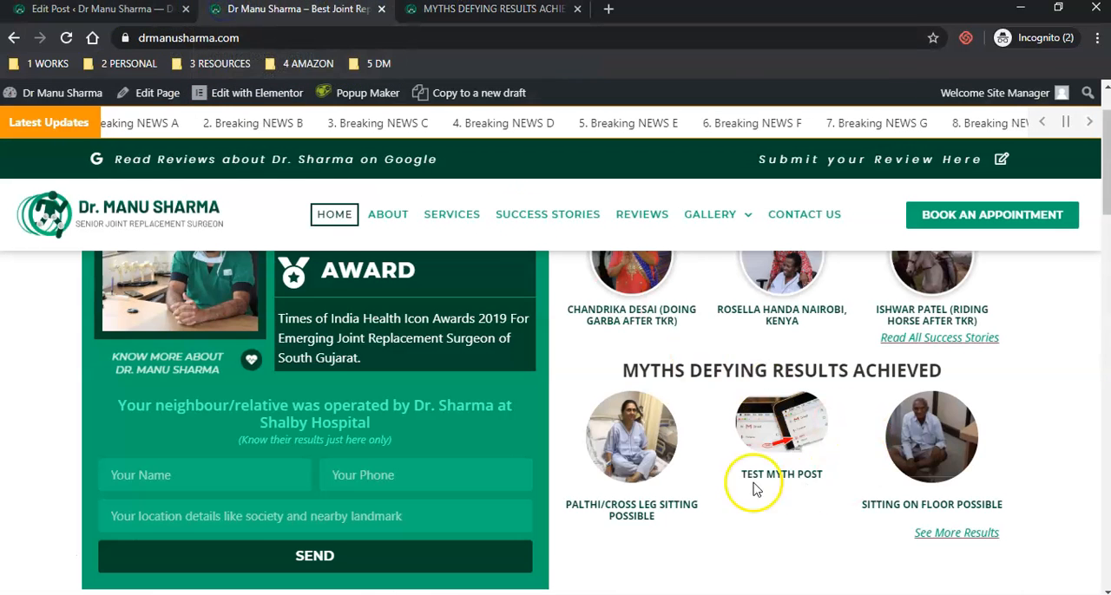
{"action": "left_click_drag", "start_coordinate": [915, 446], "coordinate": [858, 438]}
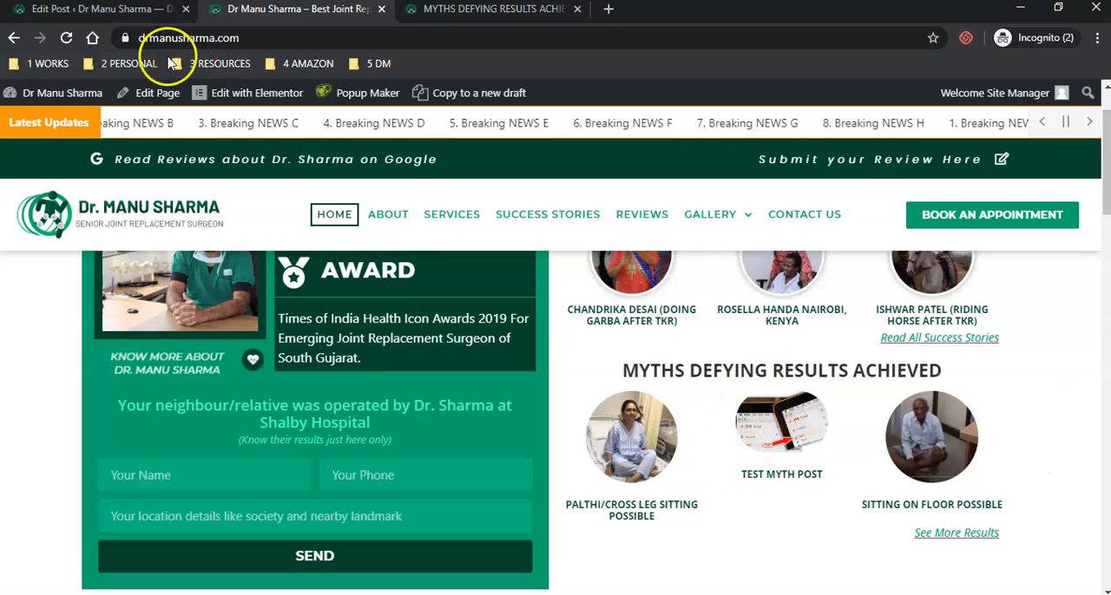
{"action": "left_click", "coordinate": [87, 11]}
{"action": "left_click", "coordinate": [317, 476]}
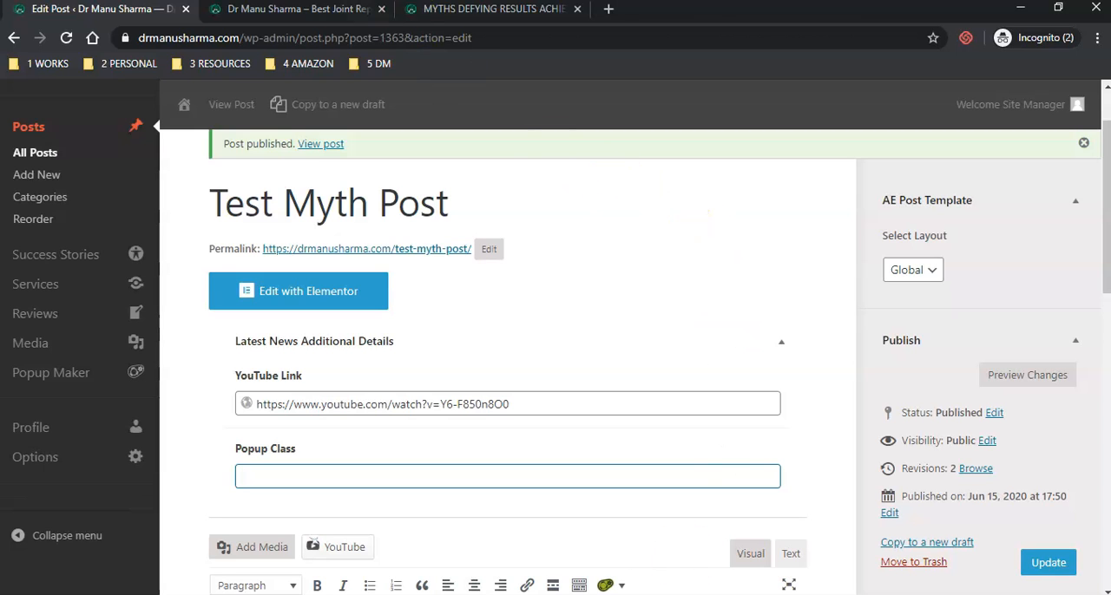
{"action": "left_click", "coordinate": [296, 10]}
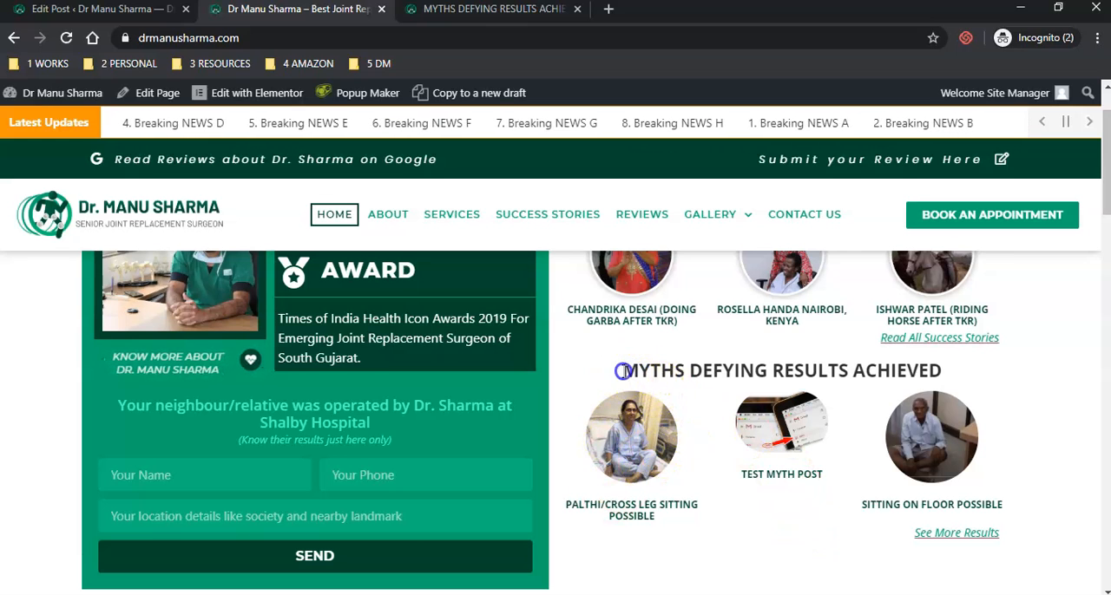
{"action": "left_click_drag", "start_coordinate": [622, 371], "coordinate": [763, 366]}
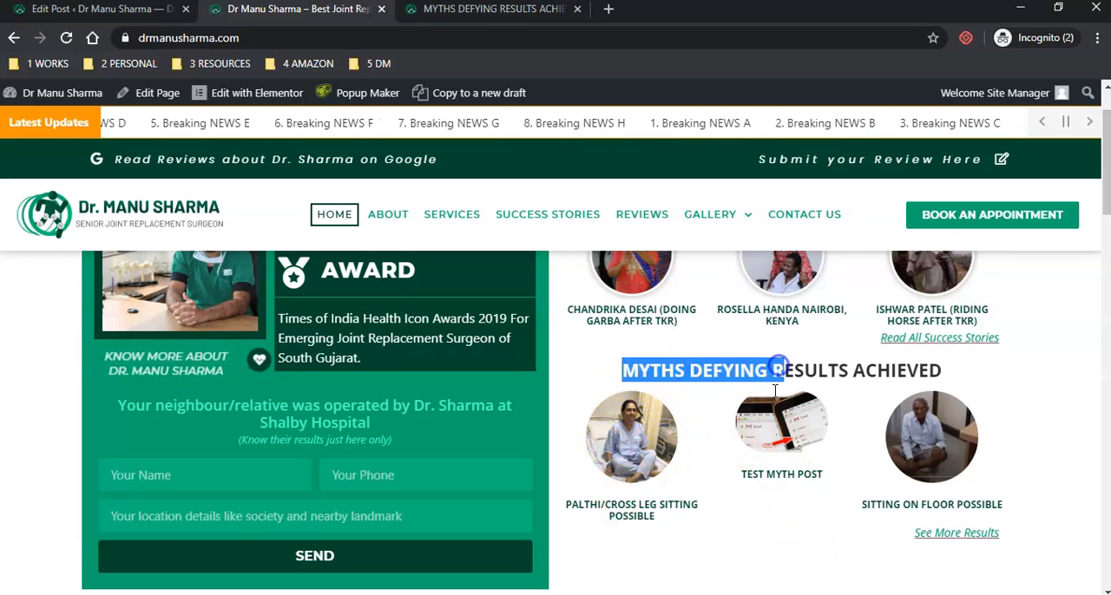
{"action": "mouse_move", "coordinate": [612, 450]}
{"action": "left_mouse_down"}
{"action": "mouse_move", "coordinate": [595, 397]}
{"action": "mouse_move", "coordinate": [595, 481]}
{"action": "mouse_move", "coordinate": [643, 440]}
{"action": "mouse_move", "coordinate": [621, 450]}
{"action": "left_mouse_up"}
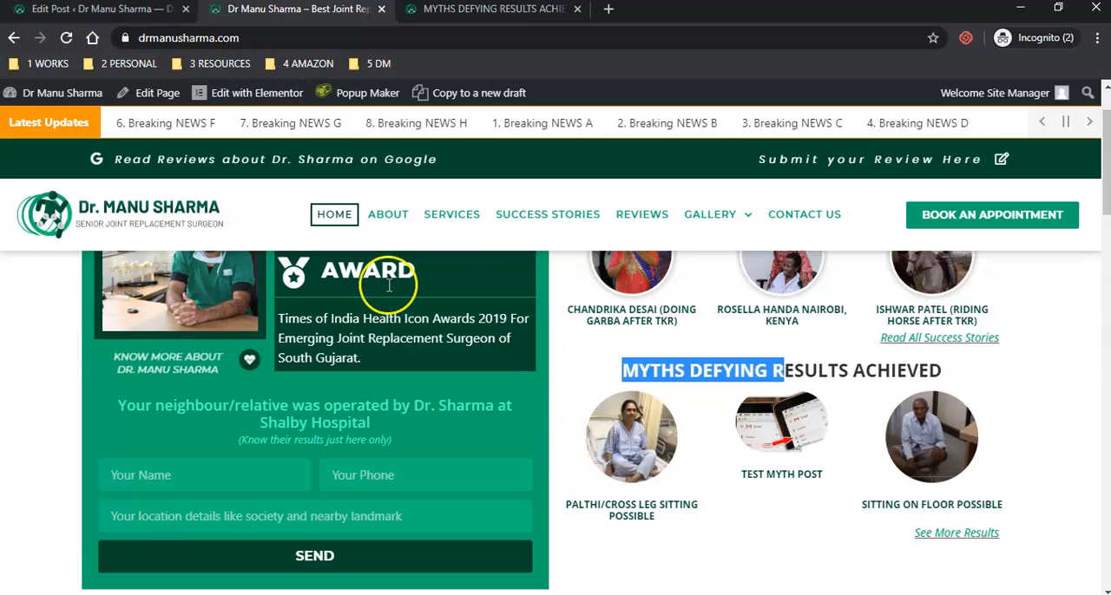
- Set the Test Myth Post's Popup Class to popmake-myth-1 and check the post's position in the homepage myths section
{"action": "left_click", "coordinate": [87, 11]}
{"action": "left_click", "coordinate": [367, 484]}
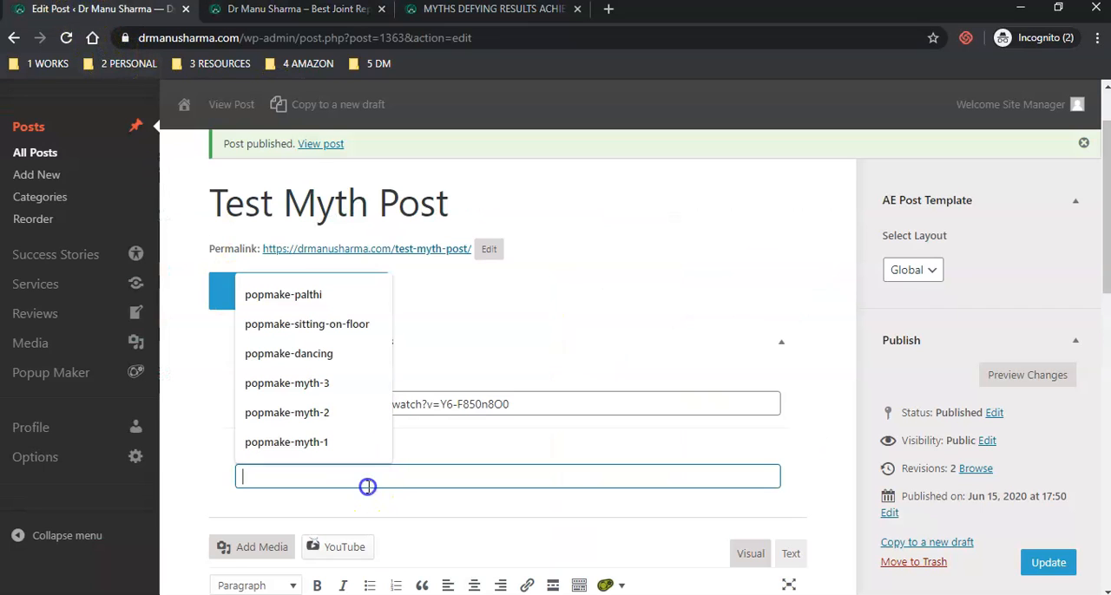
{"action": "left_click", "coordinate": [289, 451]}
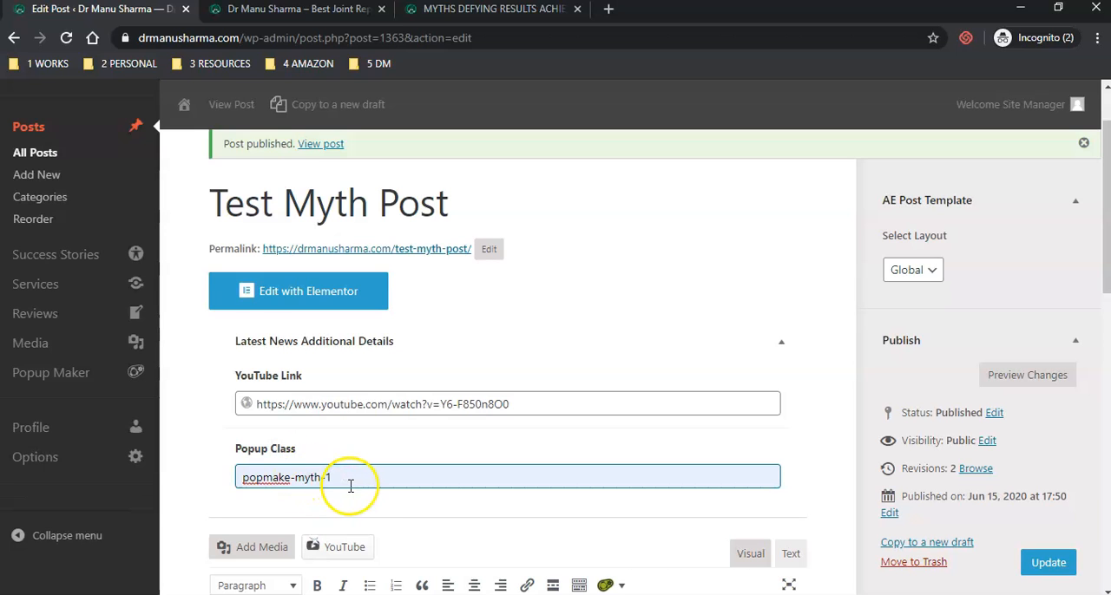
{"action": "left_click", "coordinate": [331, 10]}
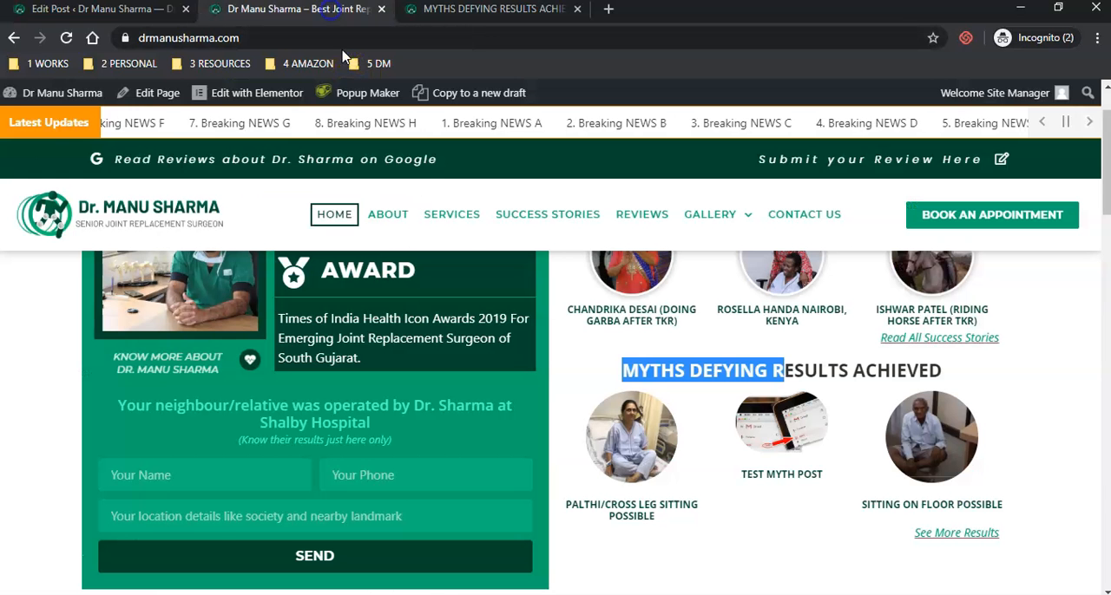
{"action": "mouse_move", "coordinate": [761, 418]}
{"action": "left_mouse_down"}
{"action": "mouse_move", "coordinate": [772, 441]}
{"action": "mouse_move", "coordinate": [762, 410]}
{"action": "mouse_move", "coordinate": [760, 434]}
{"action": "left_mouse_up"}
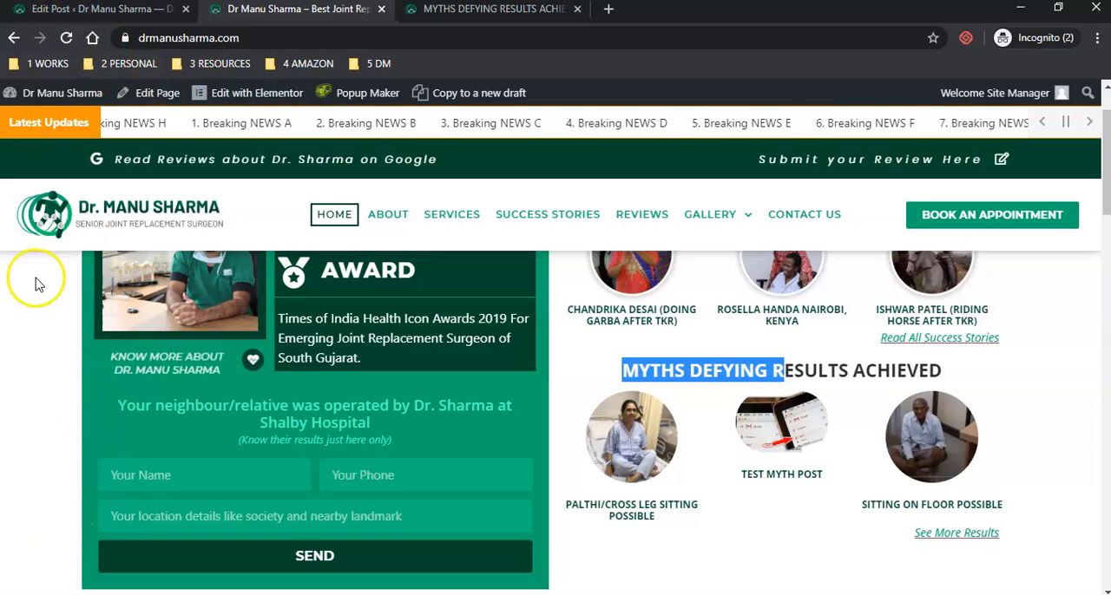
- Change the Test Myth Post's Popup Class to popmake-myth-2
{"action": "left_click", "coordinate": [82, 10]}
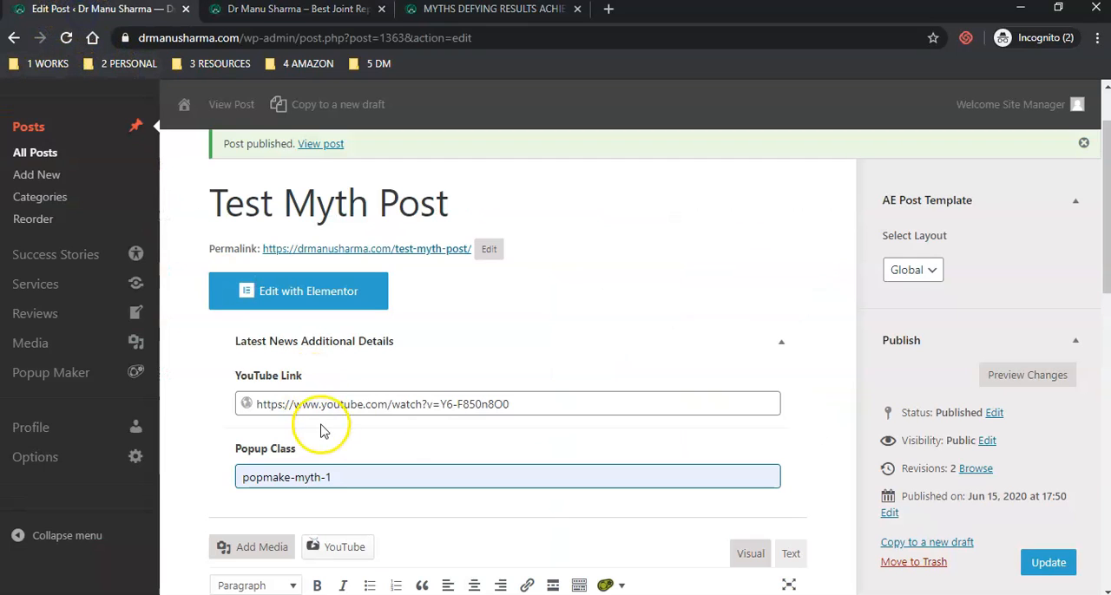
{"action": "key", "text": "BackSpace"}
{"action": "type", "text": "2"}
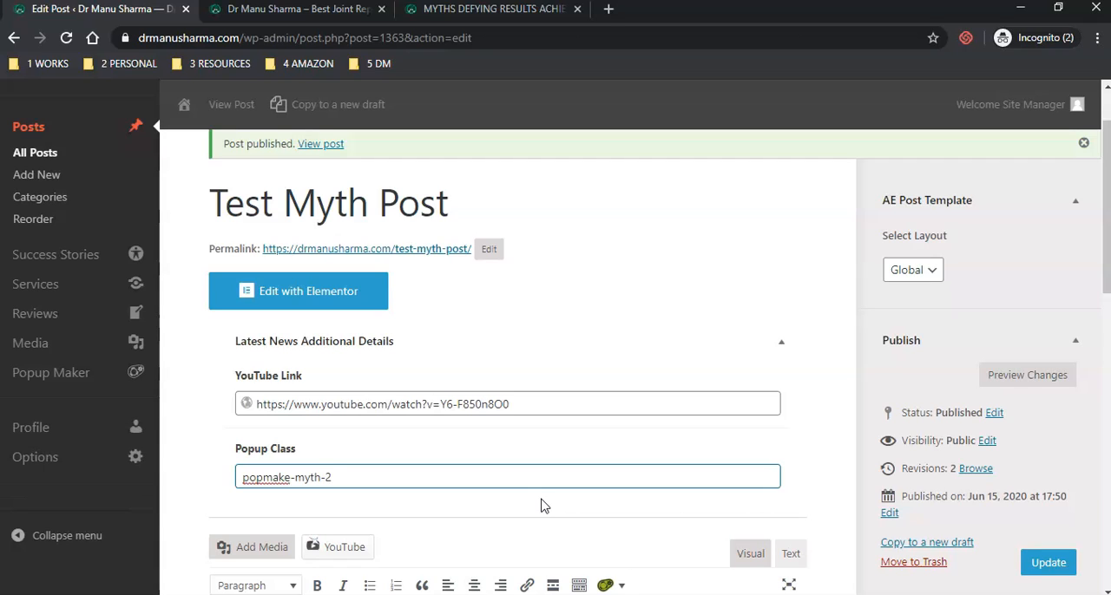
- Check the third myth on the homepage, try popmake-myth-3 as the Popup Class, and restore popmake-myth-2
{"action": "left_click", "coordinate": [310, 13]}
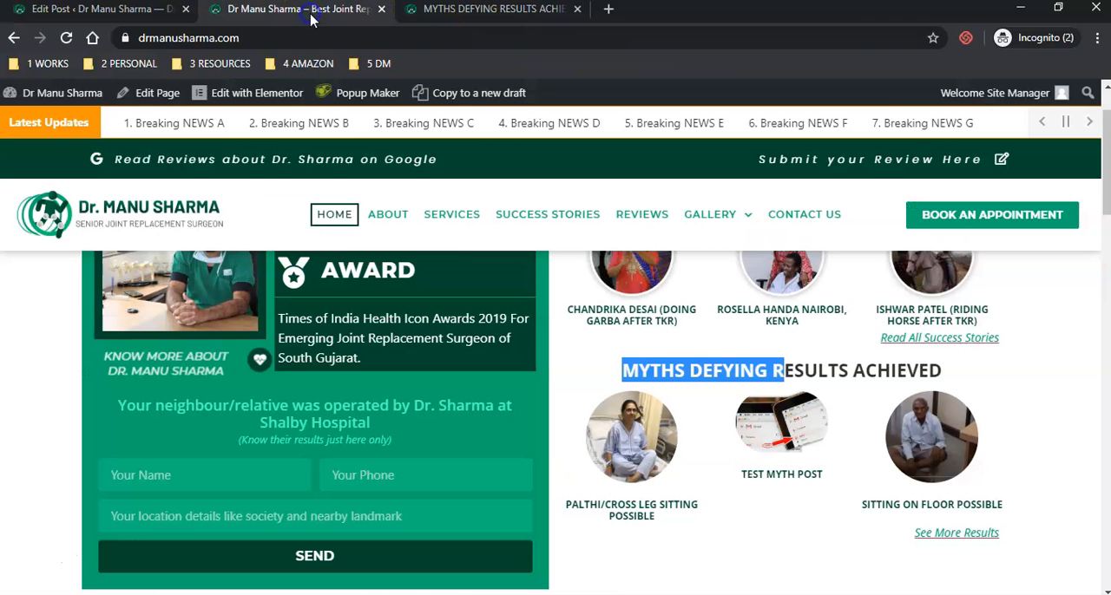
{"action": "mouse_move", "coordinate": [942, 453]}
{"action": "left_mouse_down"}
{"action": "mouse_move", "coordinate": [987, 446]}
{"action": "mouse_move", "coordinate": [976, 424]}
{"action": "mouse_move", "coordinate": [934, 438]}
{"action": "left_mouse_up"}
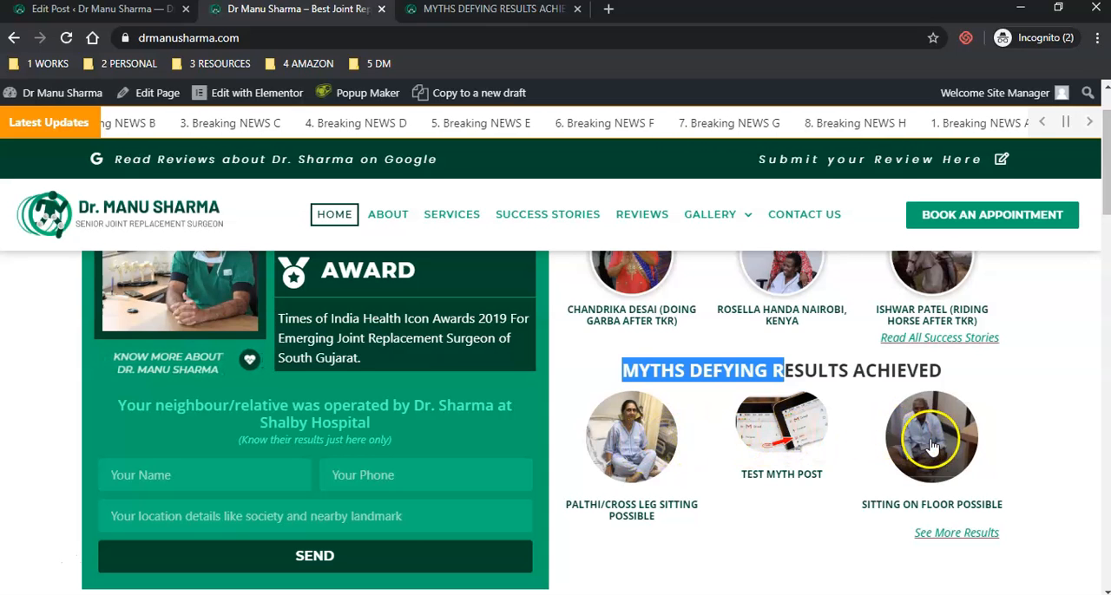
{"action": "left_click_drag", "start_coordinate": [932, 444], "coordinate": [955, 432]}
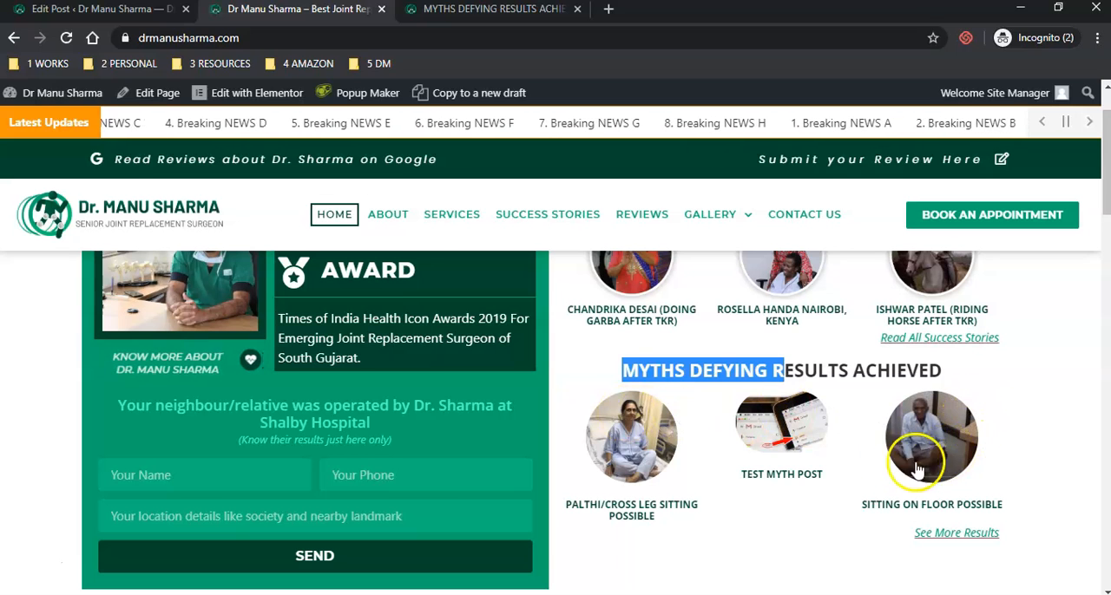
{"action": "left_click", "coordinate": [86, 10]}
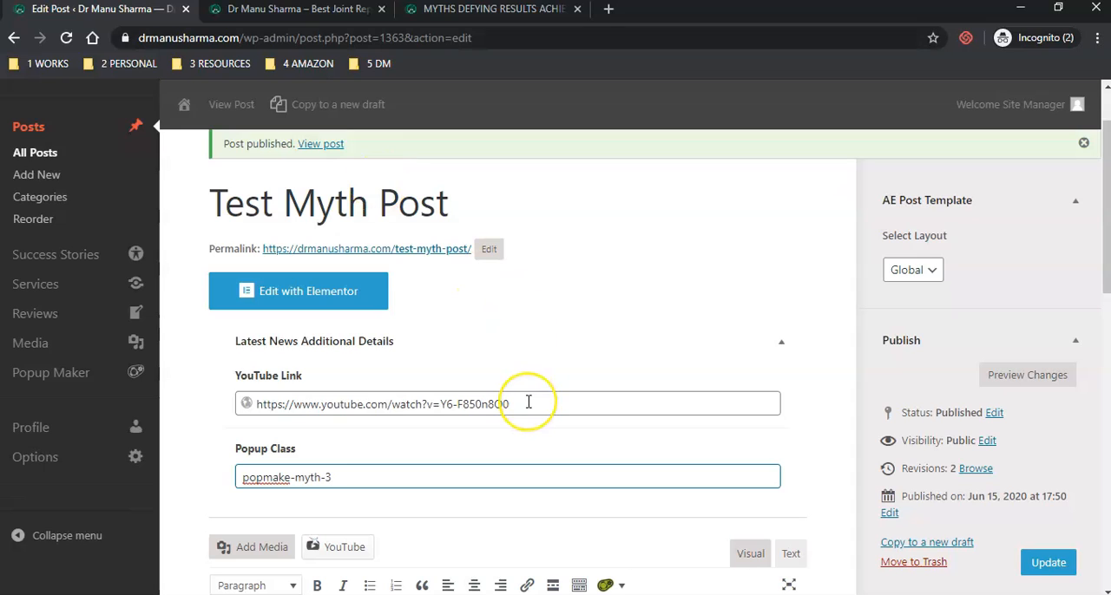
{"action": "key", "text": "BackSpace"}
{"action": "type", "text": "3"}
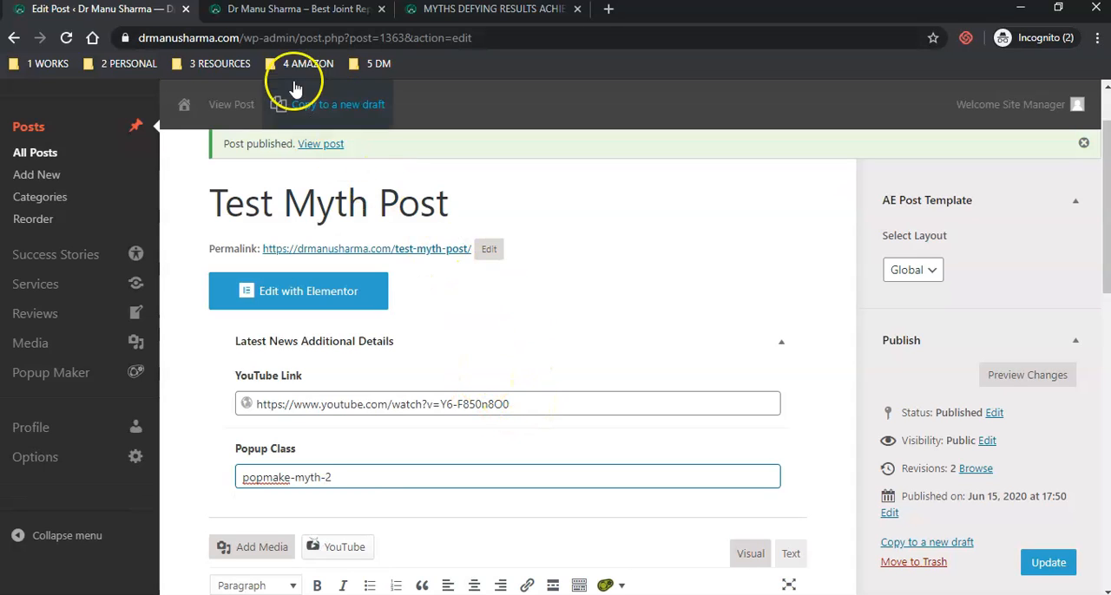
- Compare the Test Myth Post's homepage position with its Popup Class value in the post editor
{"action": "left_click", "coordinate": [291, 11]}
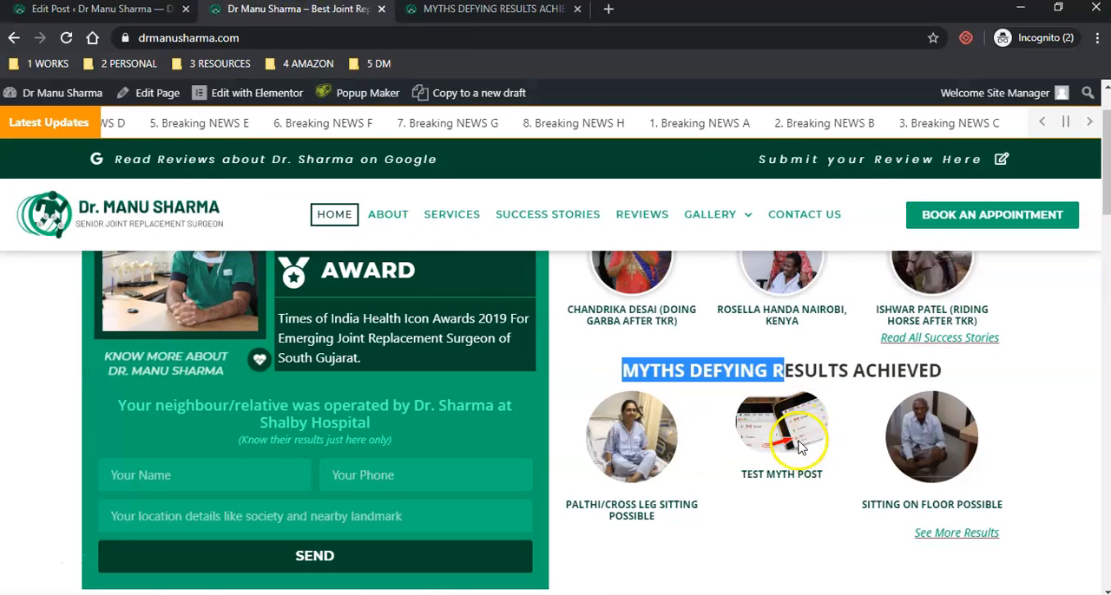
{"action": "left_click", "coordinate": [46, 12]}
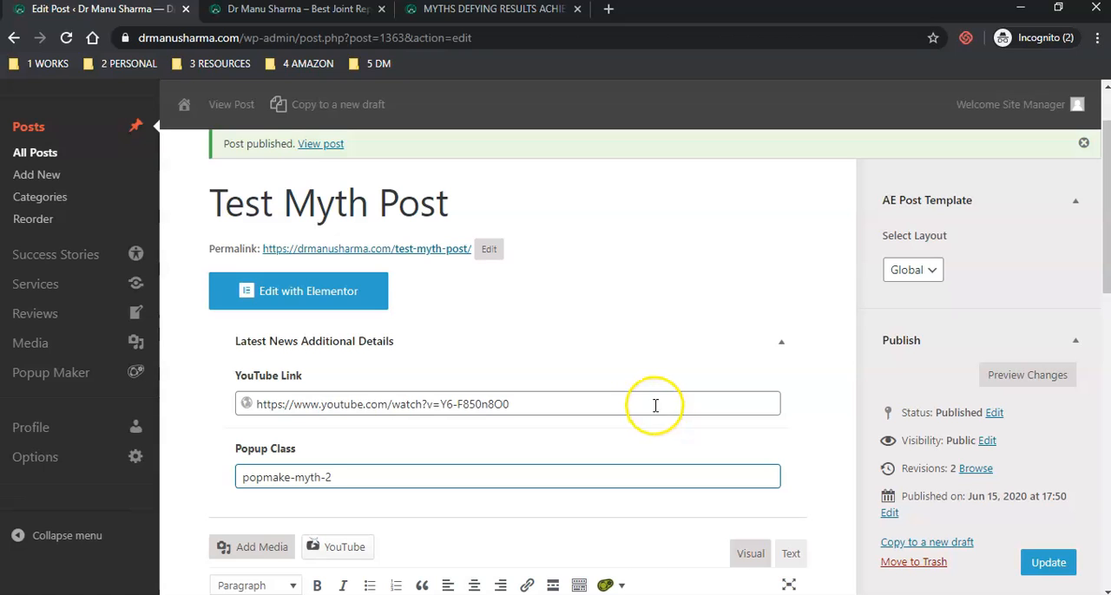
{"action": "left_click", "coordinate": [322, 9]}
{"action": "left_click_drag", "start_coordinate": [777, 437], "coordinate": [645, 441]}
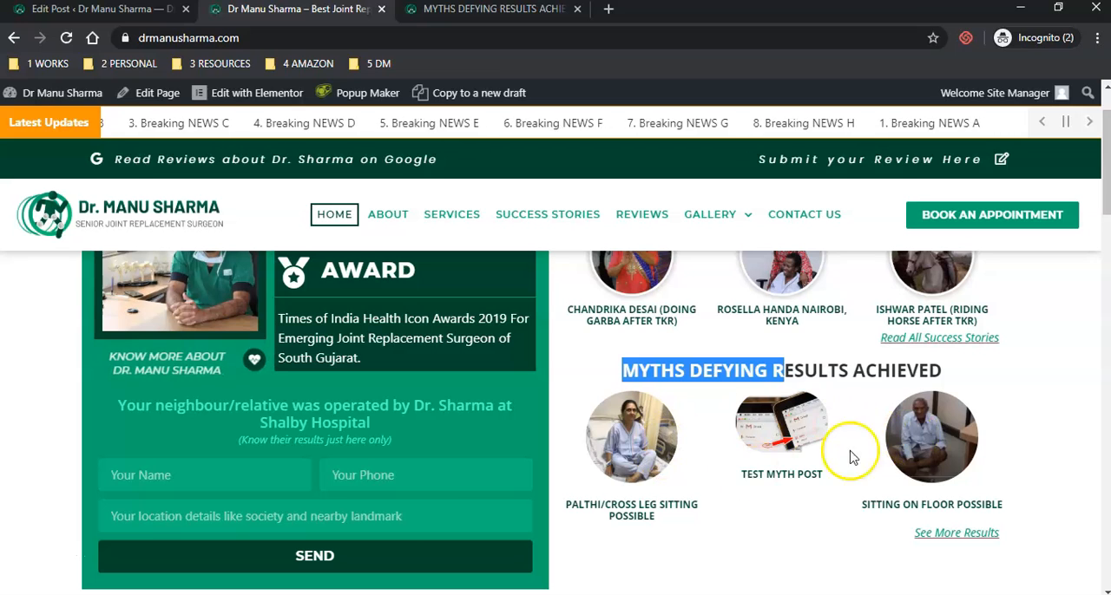
{"action": "left_click", "coordinate": [78, 19]}
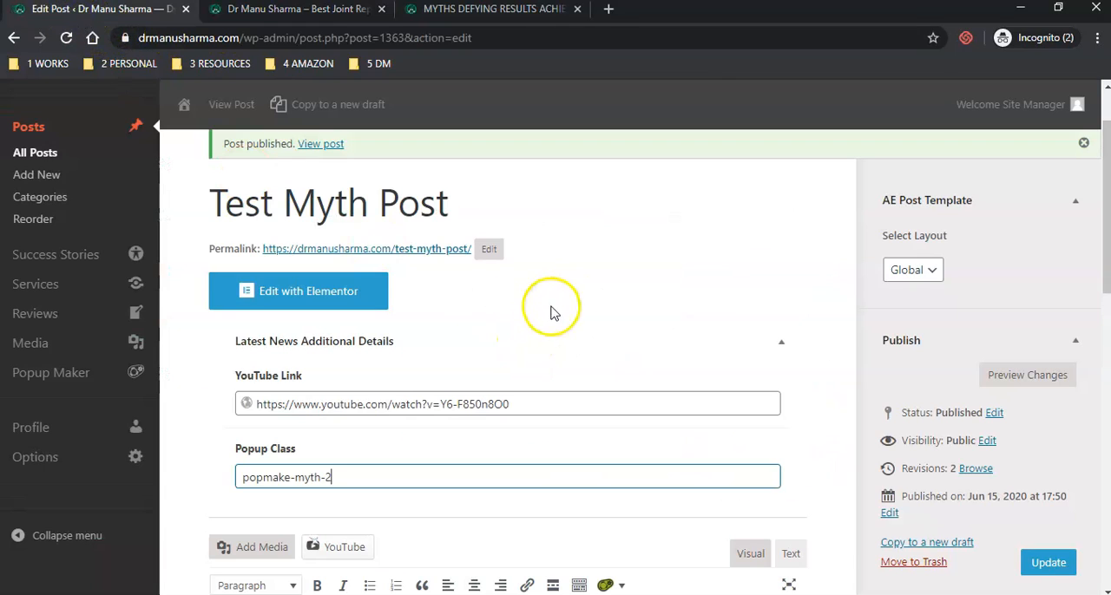
- Review the Test Myth Post's title, YouTube link, Popup Class, description and Myths category in the editor
{"action": "scroll", "coordinate": [566, 307], "scroll_direction": "up", "scroll_amount": 1}
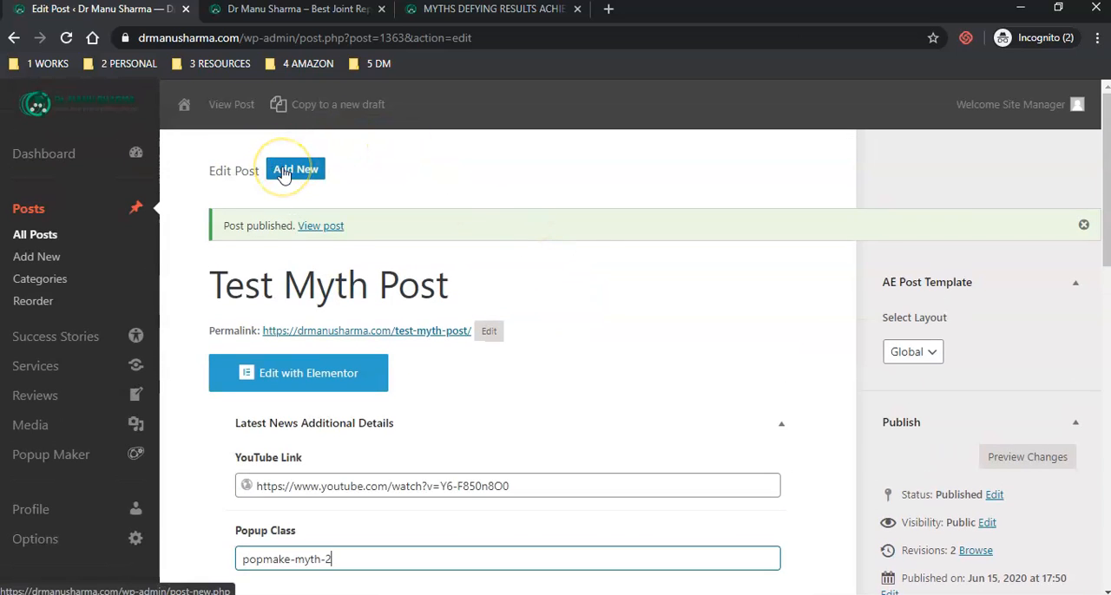
{"action": "scroll", "coordinate": [695, 384], "scroll_direction": "down", "scroll_amount": 5}
{"action": "scroll", "coordinate": [669, 392], "scroll_direction": "up", "scroll_amount": 4}
{"action": "left_click", "coordinate": [388, 481]}
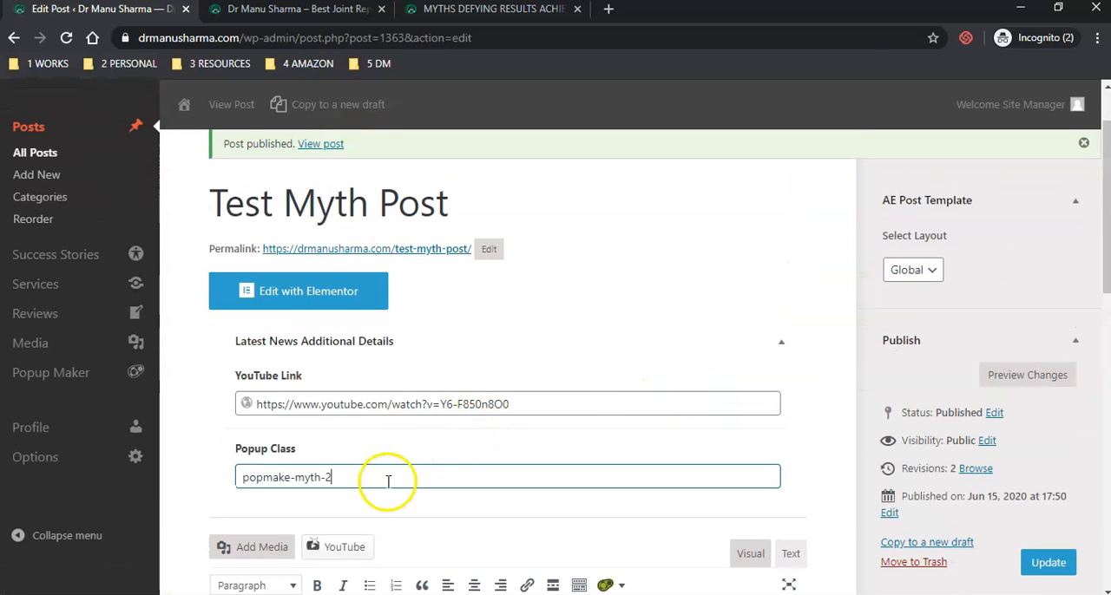
{"action": "triple_click", "coordinate": [380, 480]}
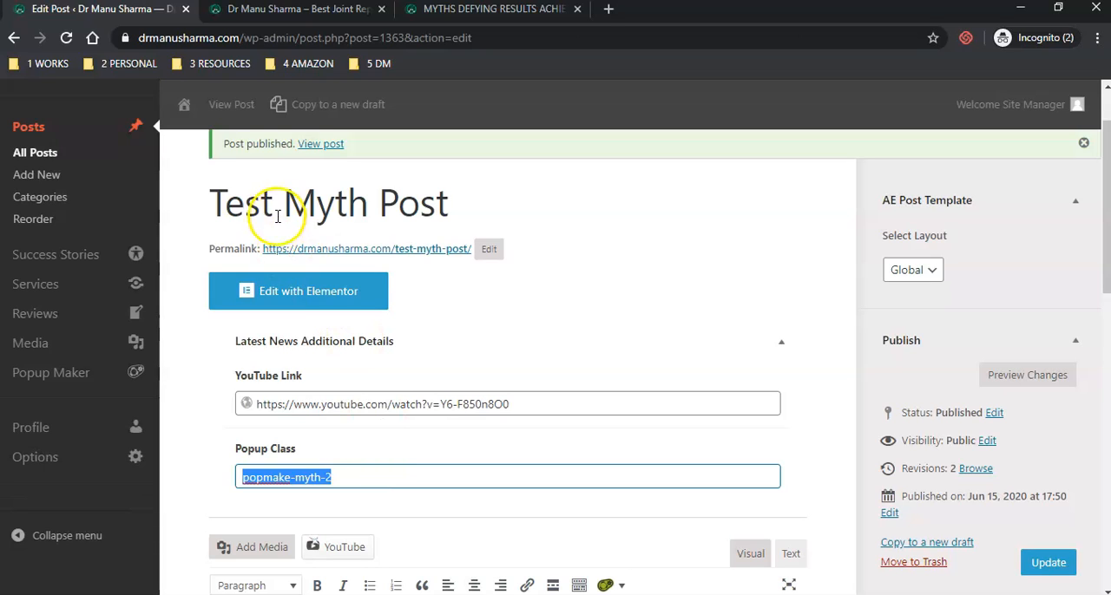
{"action": "scroll", "coordinate": [1029, 429], "scroll_direction": "down", "scroll_amount": 4}
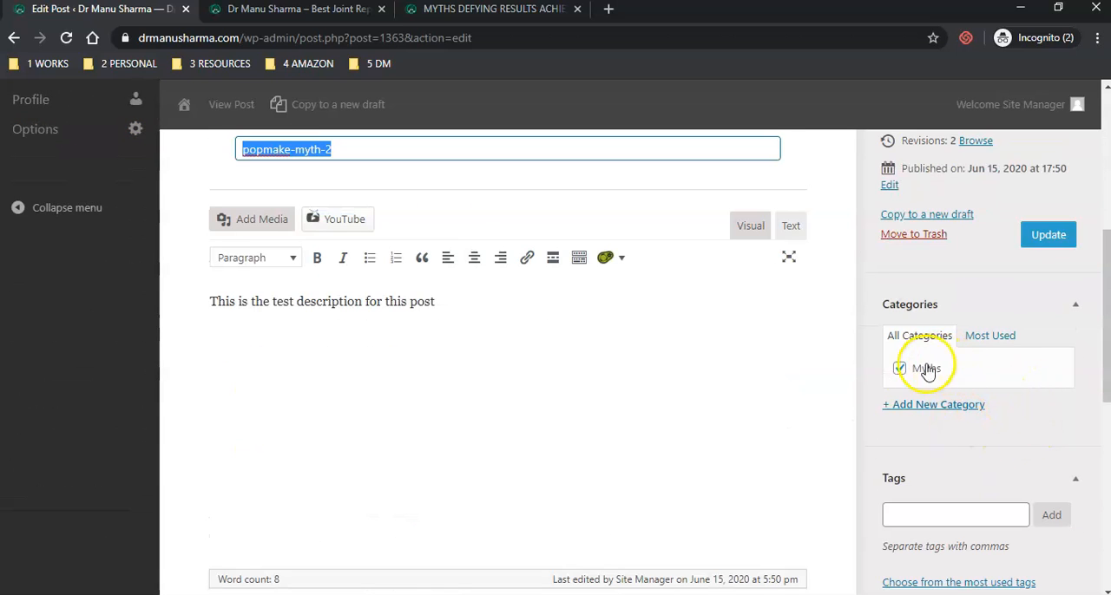
{"action": "scroll", "coordinate": [486, 400], "scroll_direction": "up", "scroll_amount": 4}
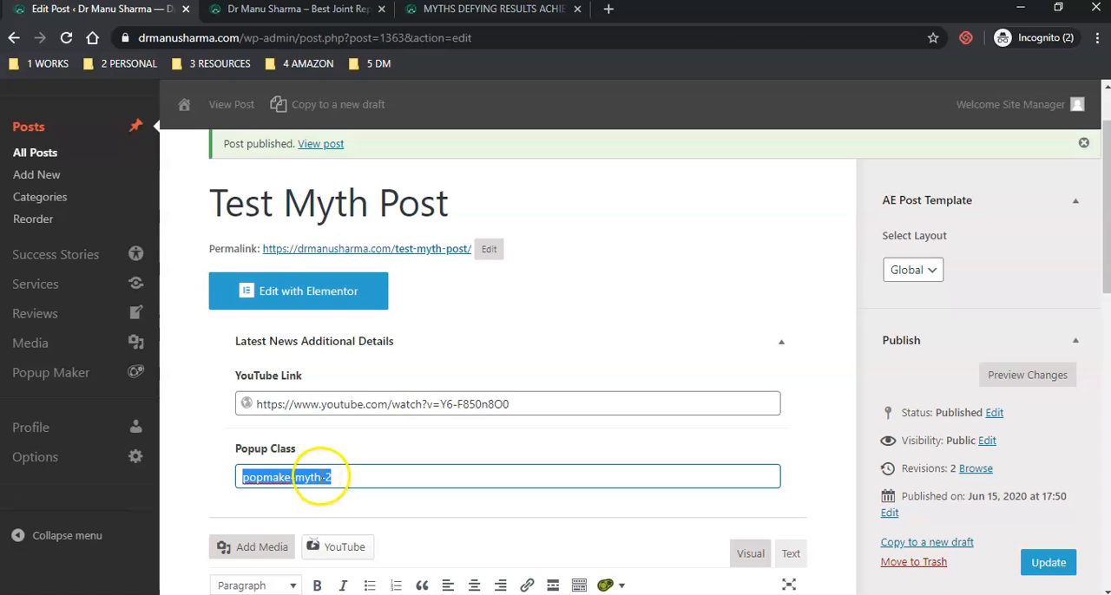
- Compare the Test Myth Post's place among the homepage myths with the Popup Class set in its editor
{"action": "left_click", "coordinate": [343, 10]}
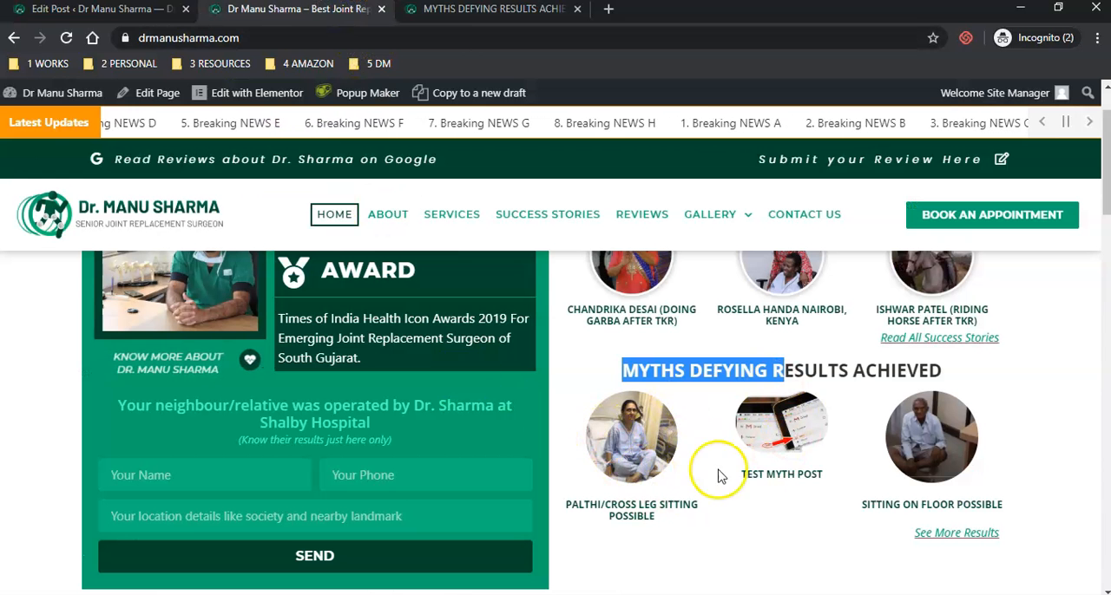
{"action": "left_click_drag", "start_coordinate": [635, 439], "coordinate": [646, 443]}
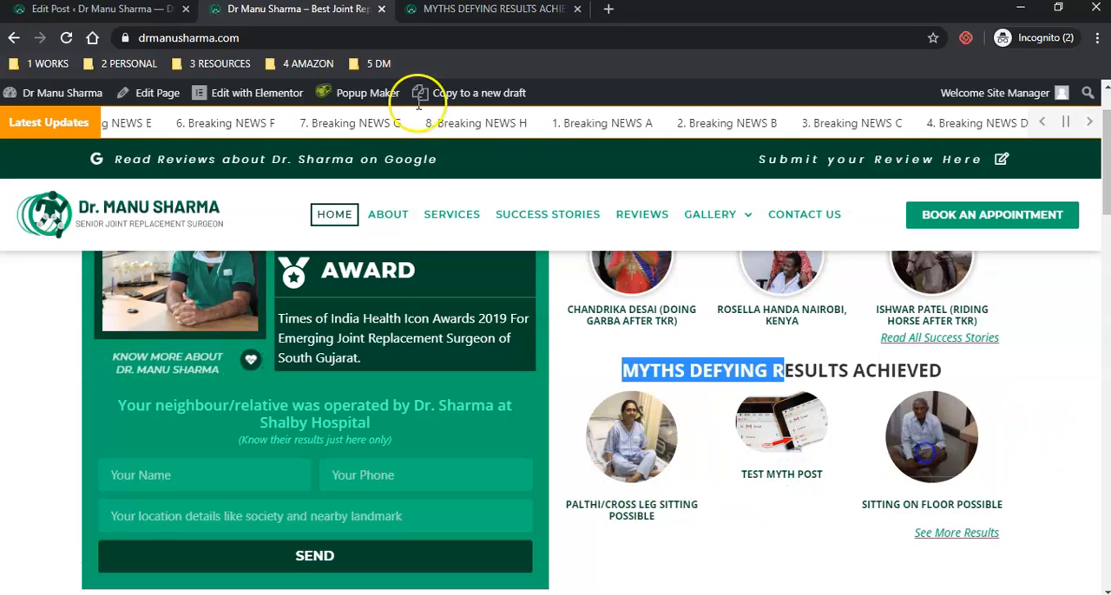
{"action": "left_click", "coordinate": [93, 16]}
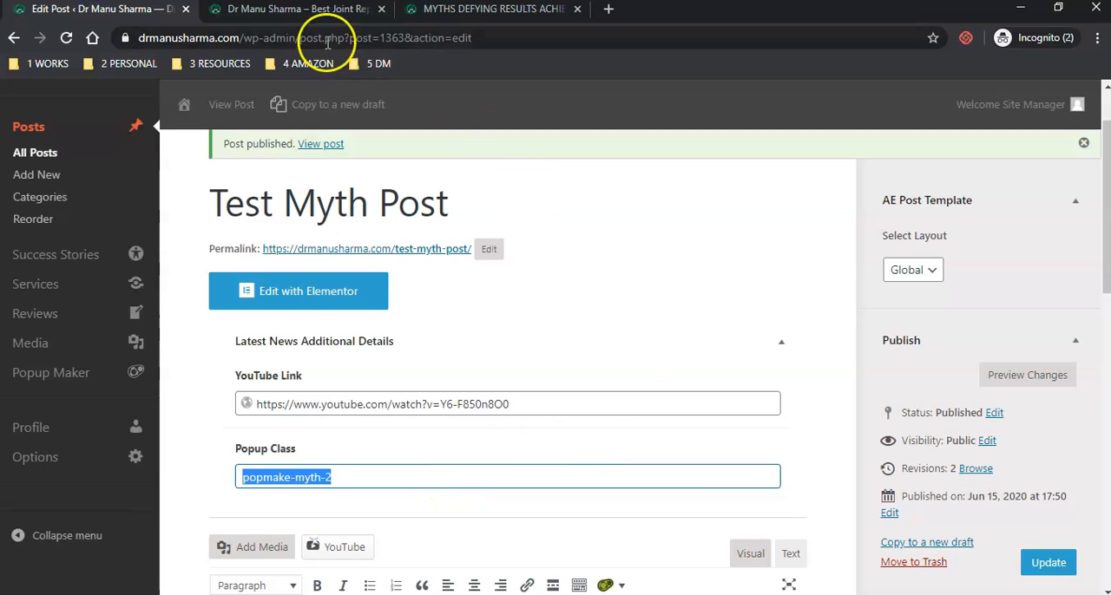
{"action": "left_click", "coordinate": [273, 12]}
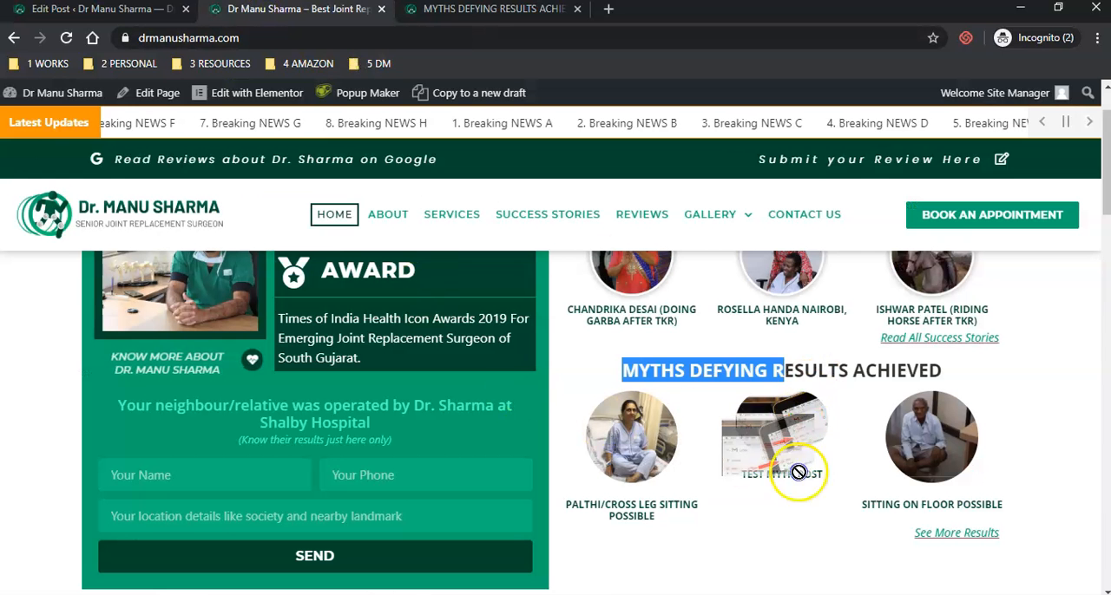
{"action": "left_click", "coordinate": [52, 10]}
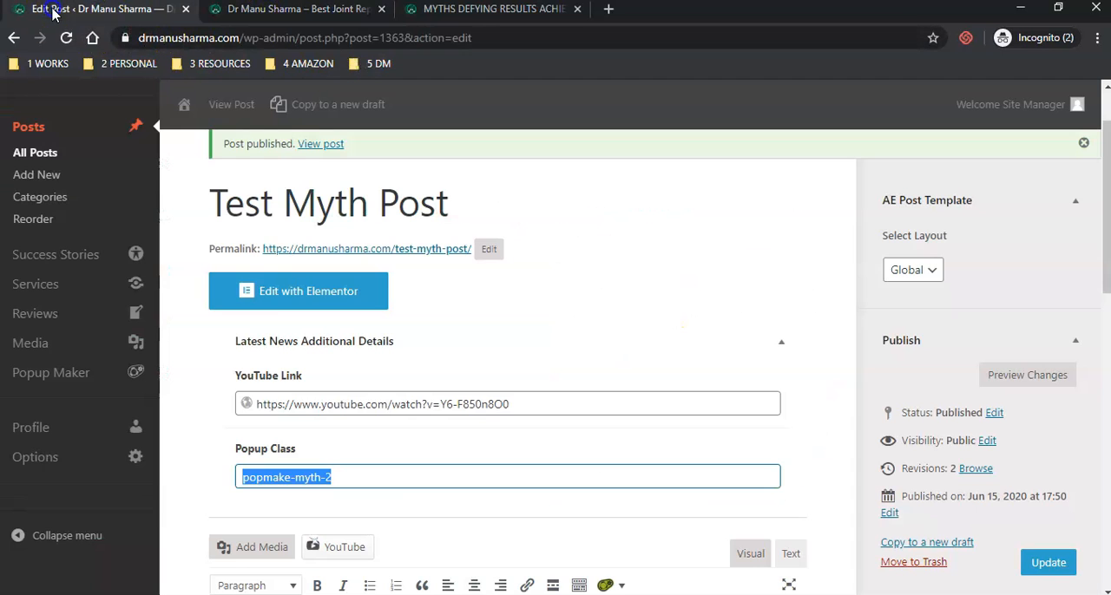
- Update the published Test Myth Post with popmake-myth-2 as its Popup Class
{"action": "left_click", "coordinate": [384, 476]}
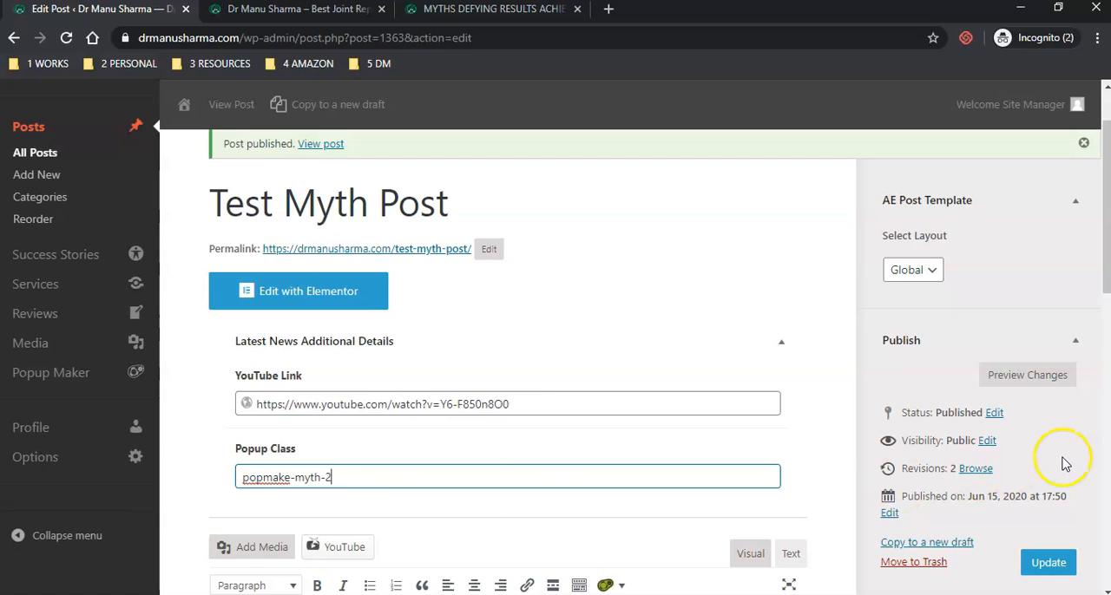
{"action": "scroll", "coordinate": [1065, 465], "scroll_direction": "down", "scroll_amount": 2}
{"action": "left_click", "coordinate": [1053, 404]}
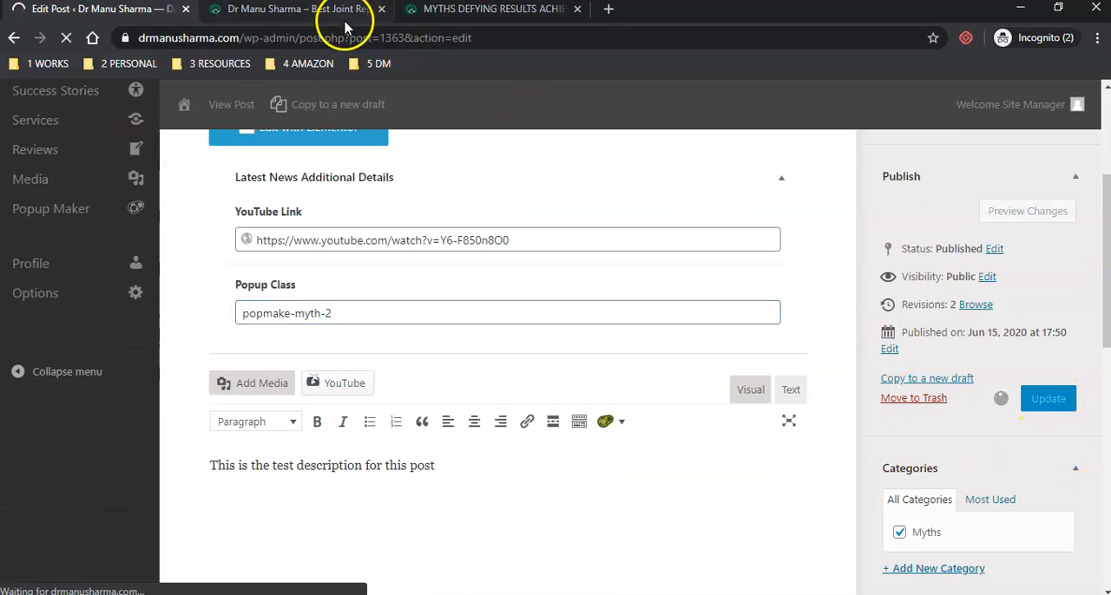
- Reload the homepage, try the Test Myth Post's popup, and recheck the Popup Class in the post editor
{"action": "left_click", "coordinate": [294, 10]}
{"action": "left_click", "coordinate": [65, 39]}
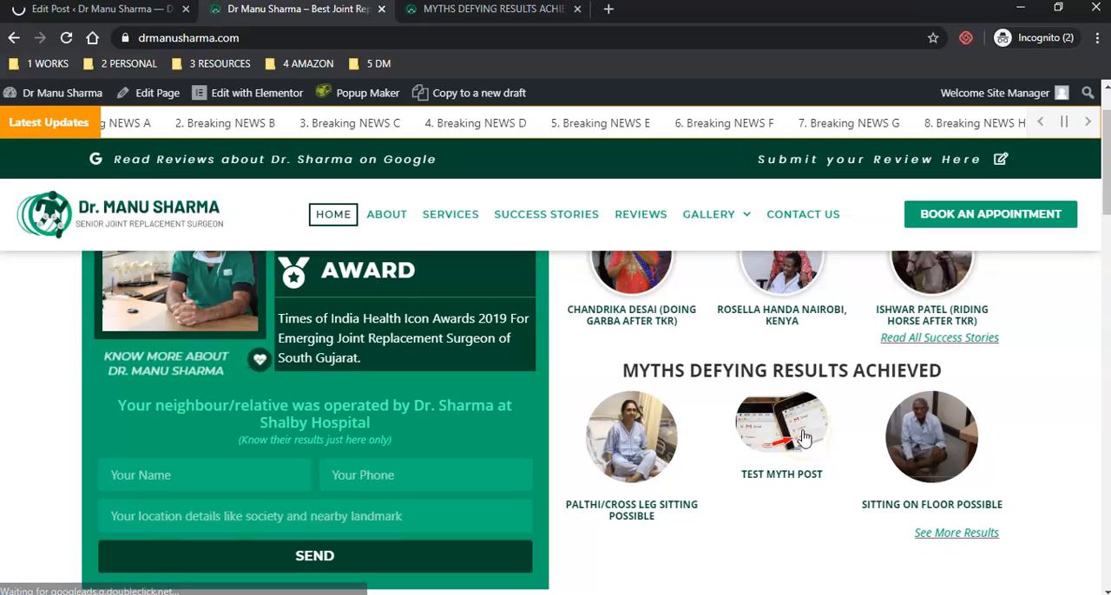
{"action": "left_click", "coordinate": [794, 438]}
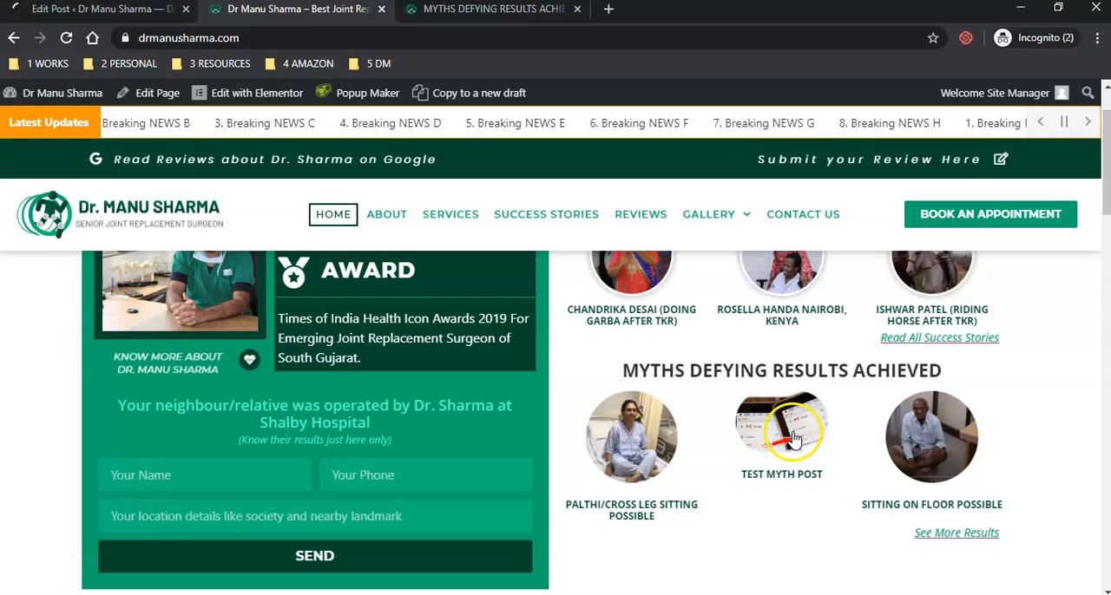
{"action": "left_click", "coordinate": [81, 12]}
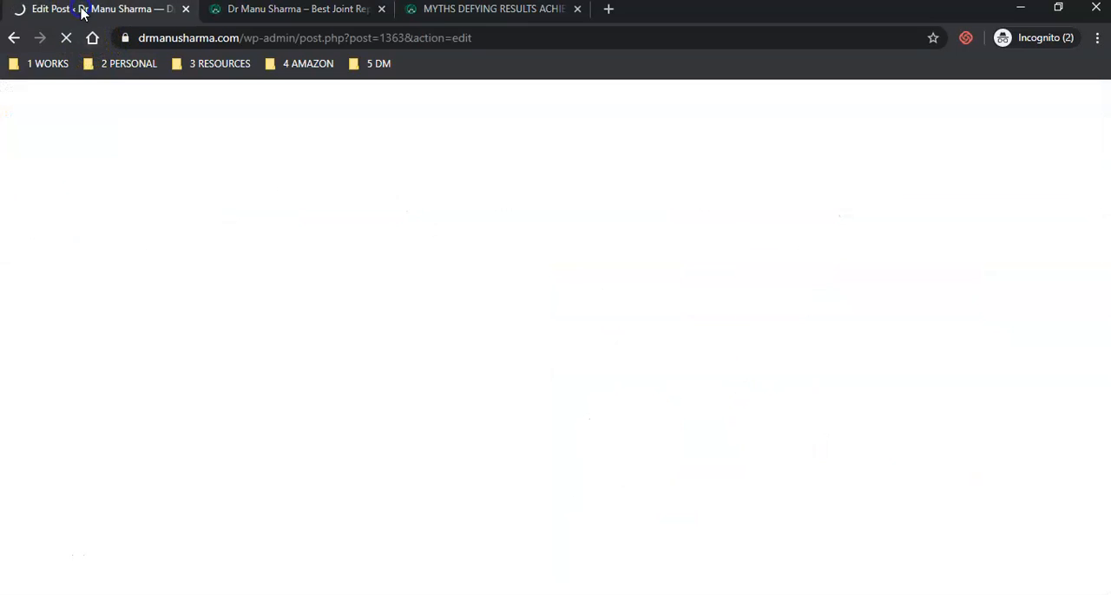
{"action": "scroll", "coordinate": [646, 429], "scroll_direction": "down", "scroll_amount": 2}
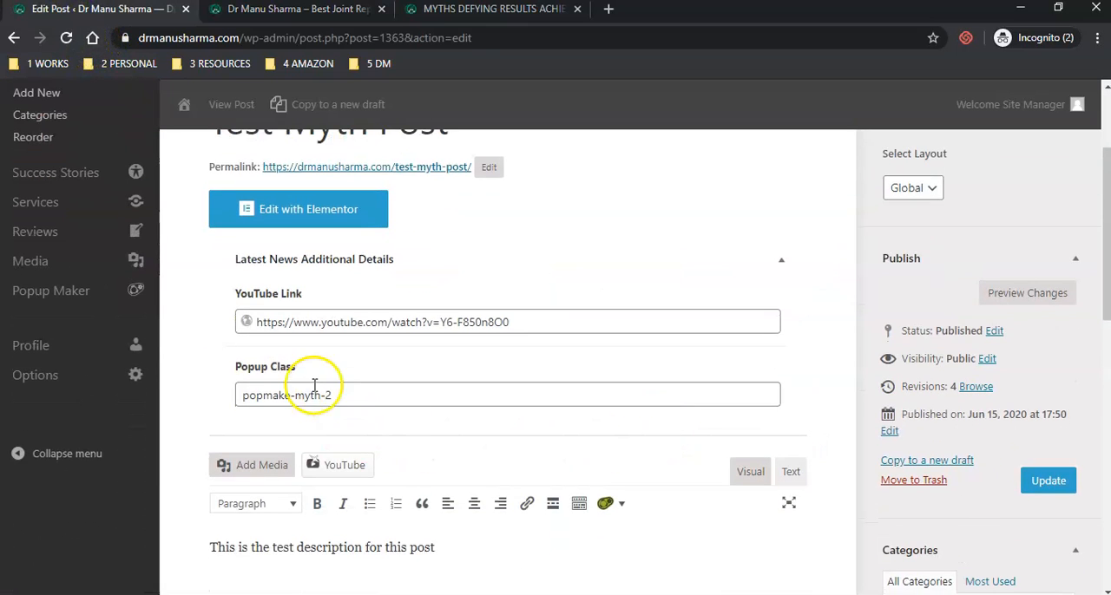
{"action": "left_click_drag", "start_coordinate": [240, 395], "coordinate": [358, 396]}
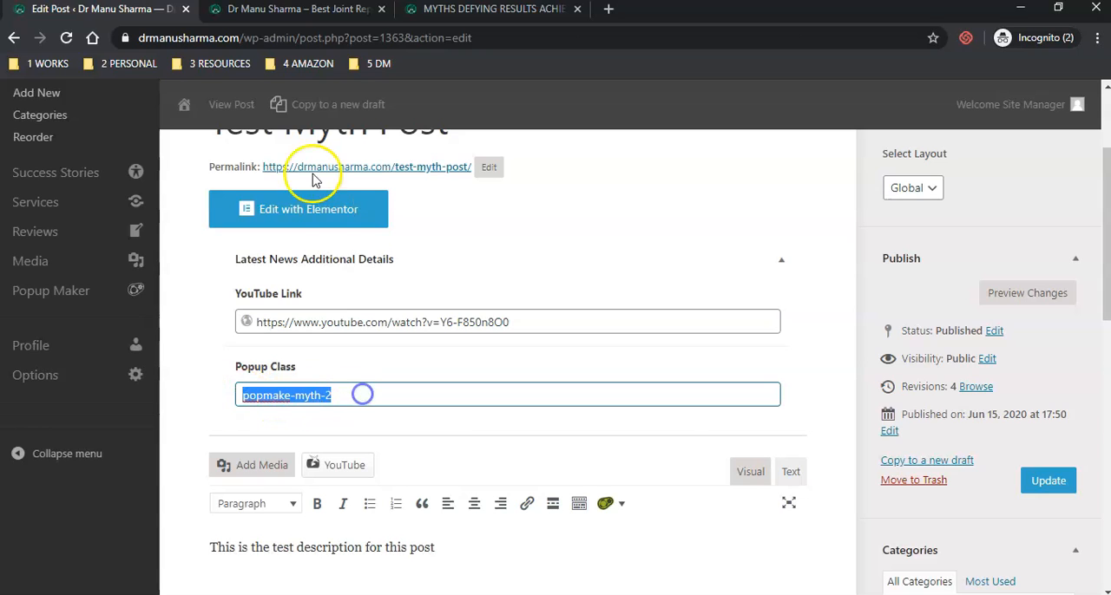
- Open and close the homepage popups of Test Myth Post and Sitting on Floor Possible to compare their content
{"action": "left_click", "coordinate": [252, 13]}
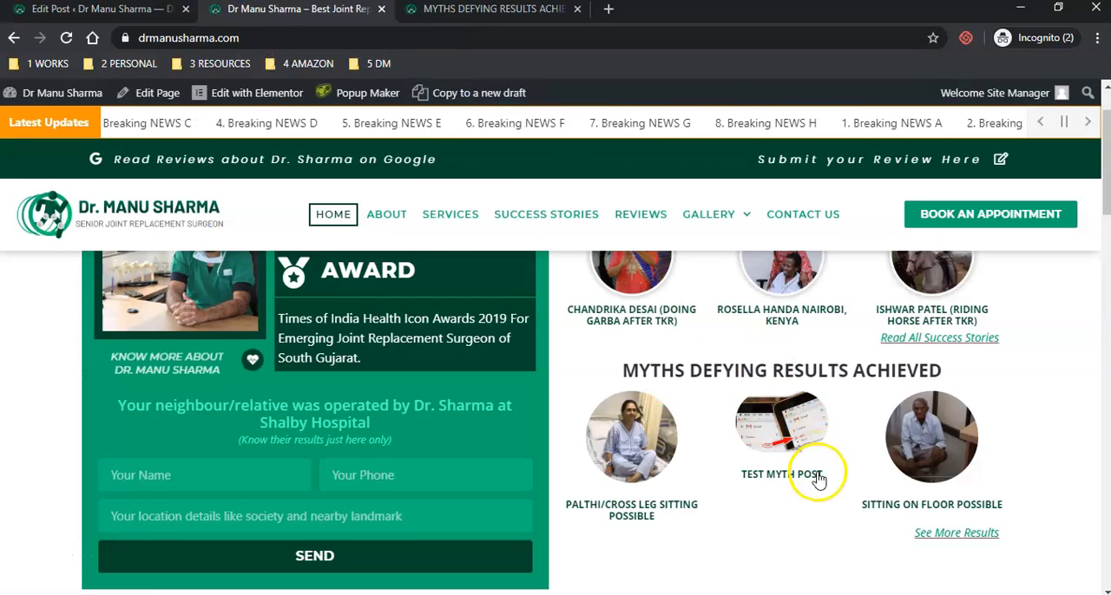
{"action": "left_click", "coordinate": [780, 428]}
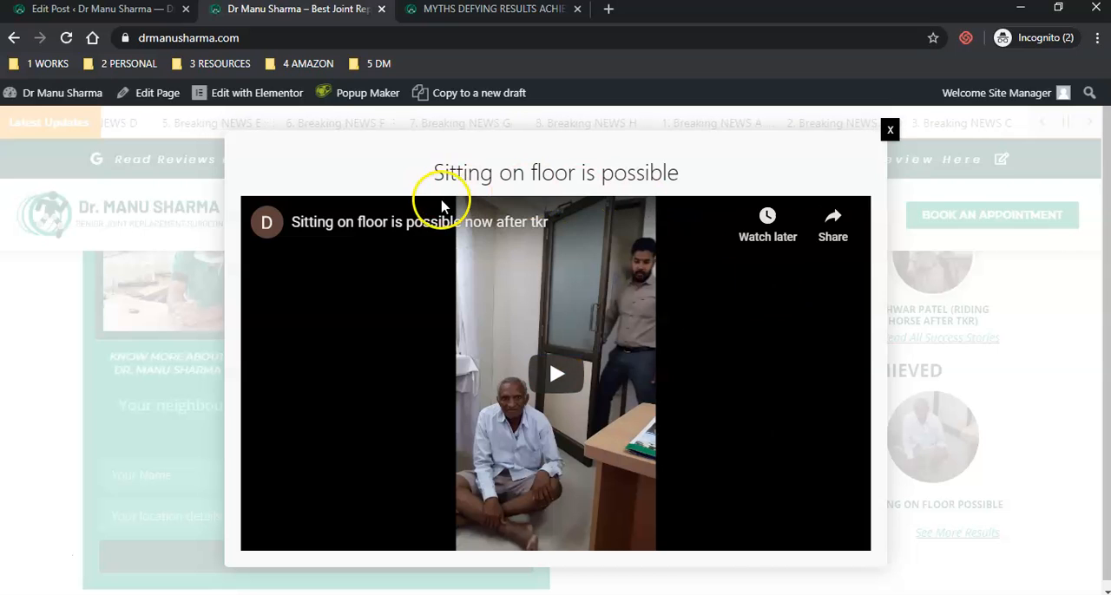
{"action": "left_click", "coordinate": [891, 132]}
{"action": "left_click", "coordinate": [921, 460]}
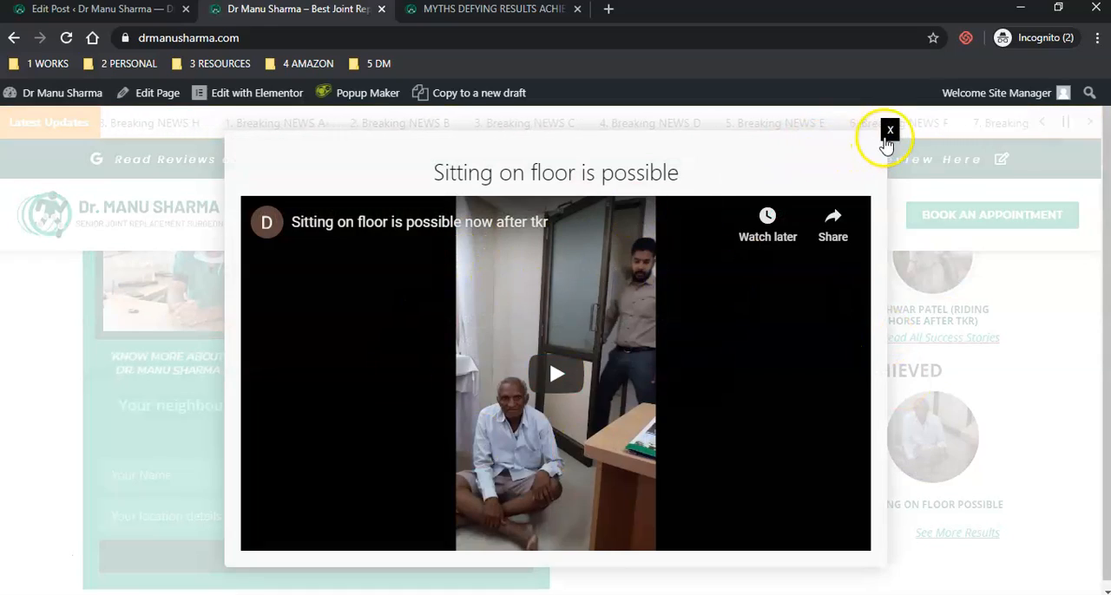
{"action": "left_click", "coordinate": [889, 132]}
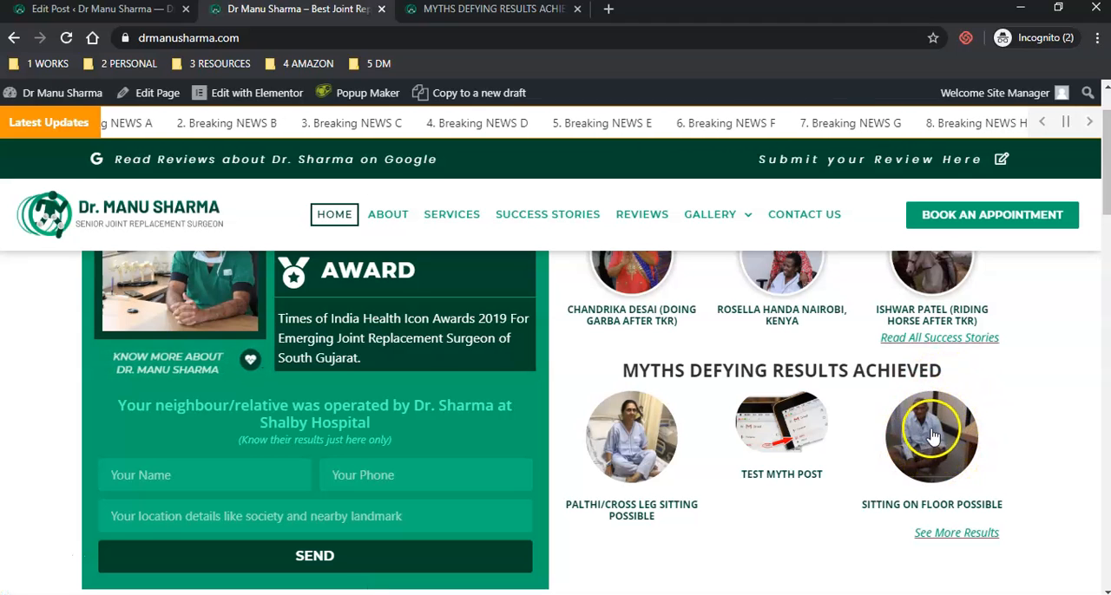
{"action": "left_click", "coordinate": [777, 418]}
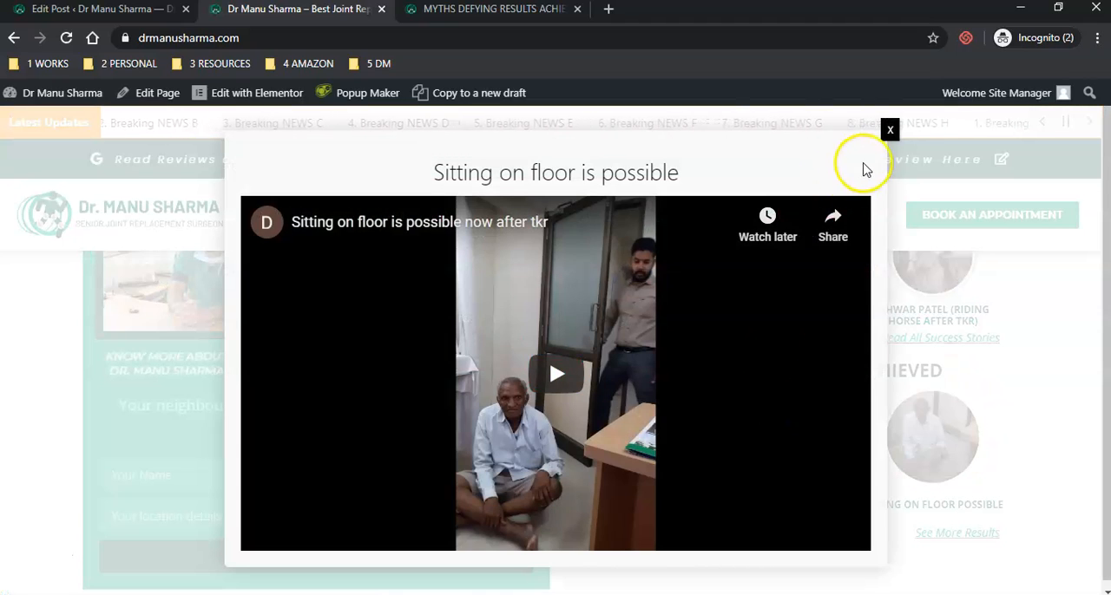
{"action": "left_click", "coordinate": [888, 132]}
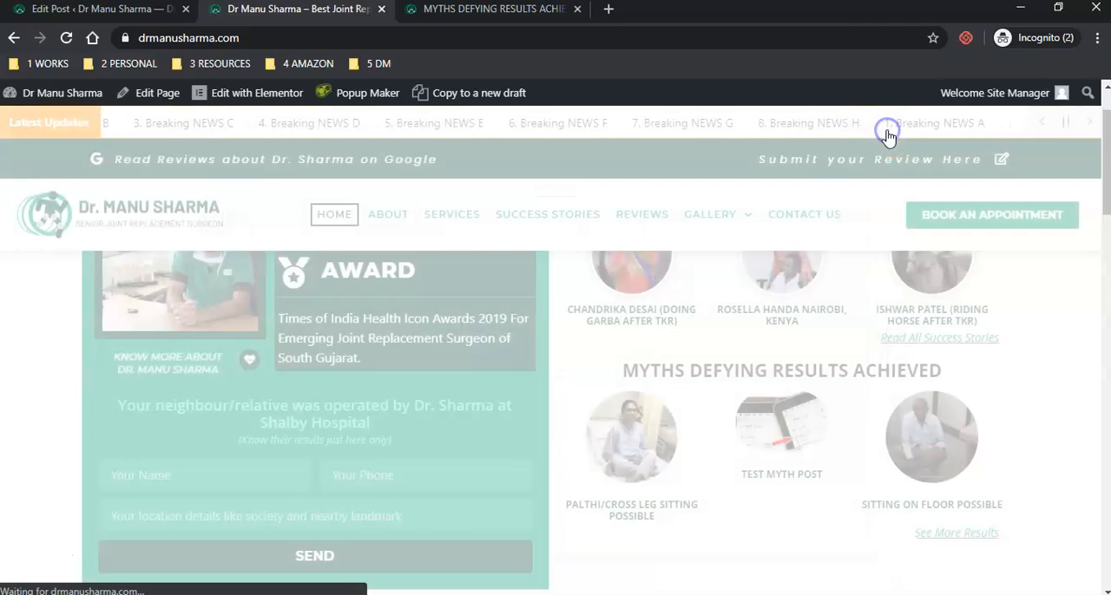
- Recheck the post's Popup Class and open the list of all popups in Popup Maker
{"action": "left_click", "coordinate": [35, 8]}
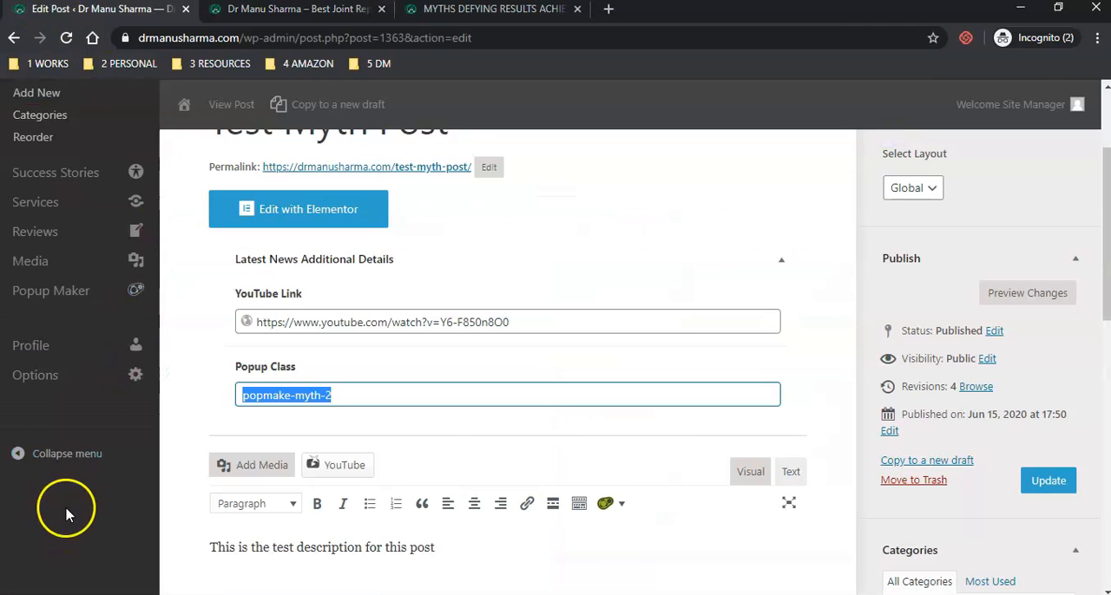
{"action": "mouse_move", "coordinate": [31, 305]}
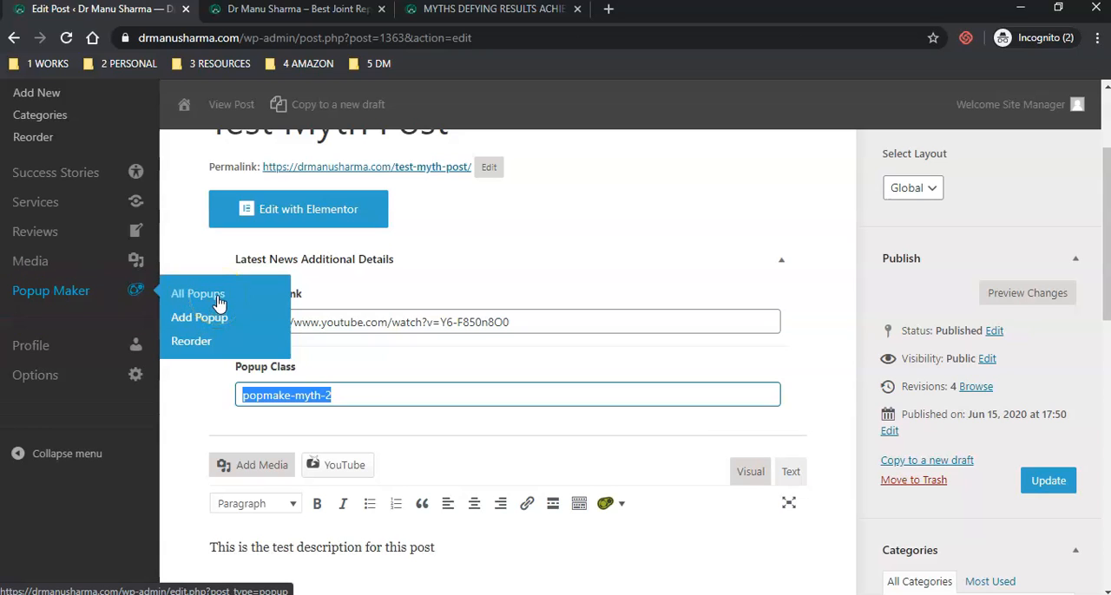
{"action": "left_click", "coordinate": [441, 399]}
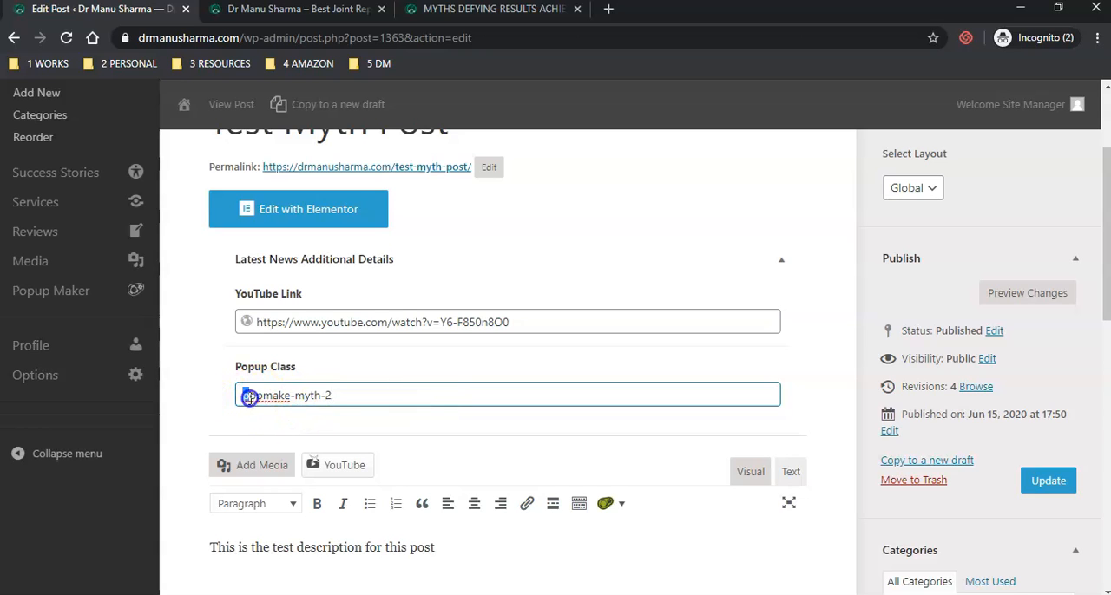
{"action": "left_click_drag", "start_coordinate": [249, 398], "coordinate": [357, 397]}
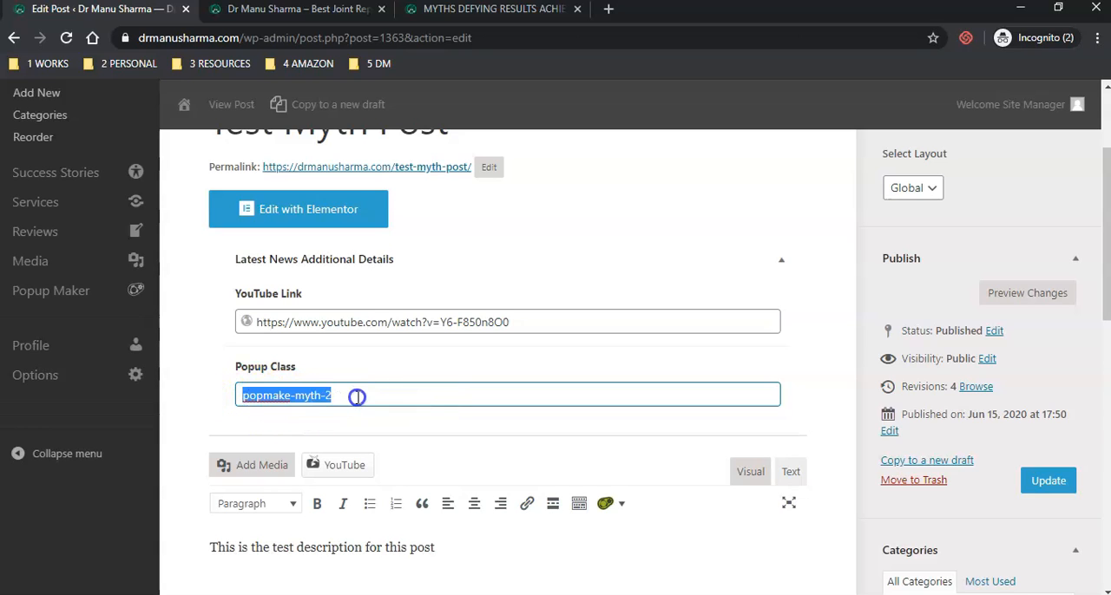
{"action": "left_click", "coordinate": [357, 396]}
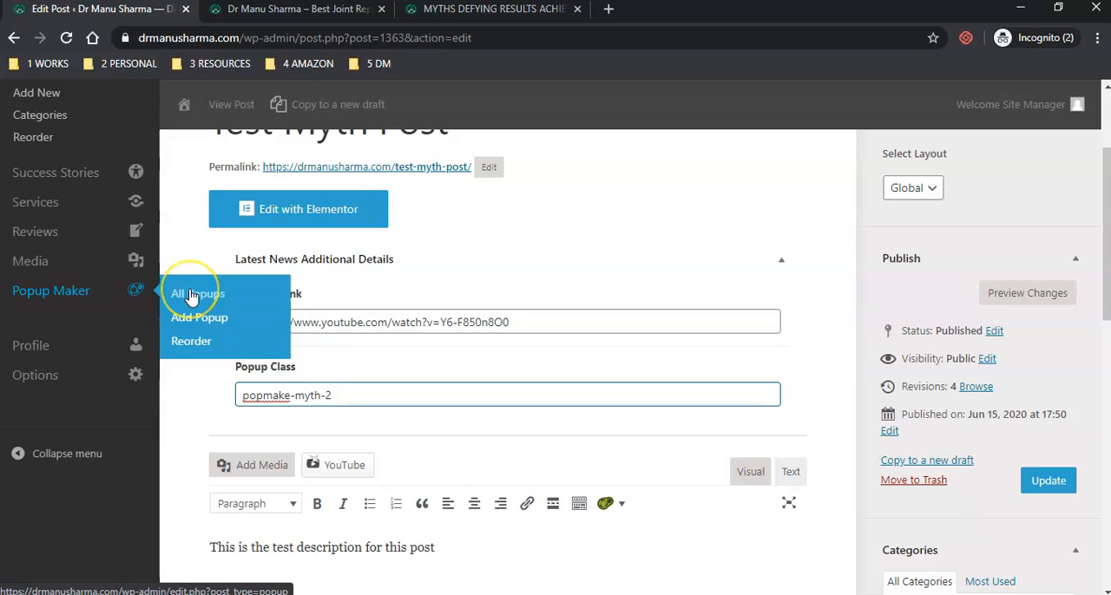
{"action": "left_click", "coordinate": [190, 297]}
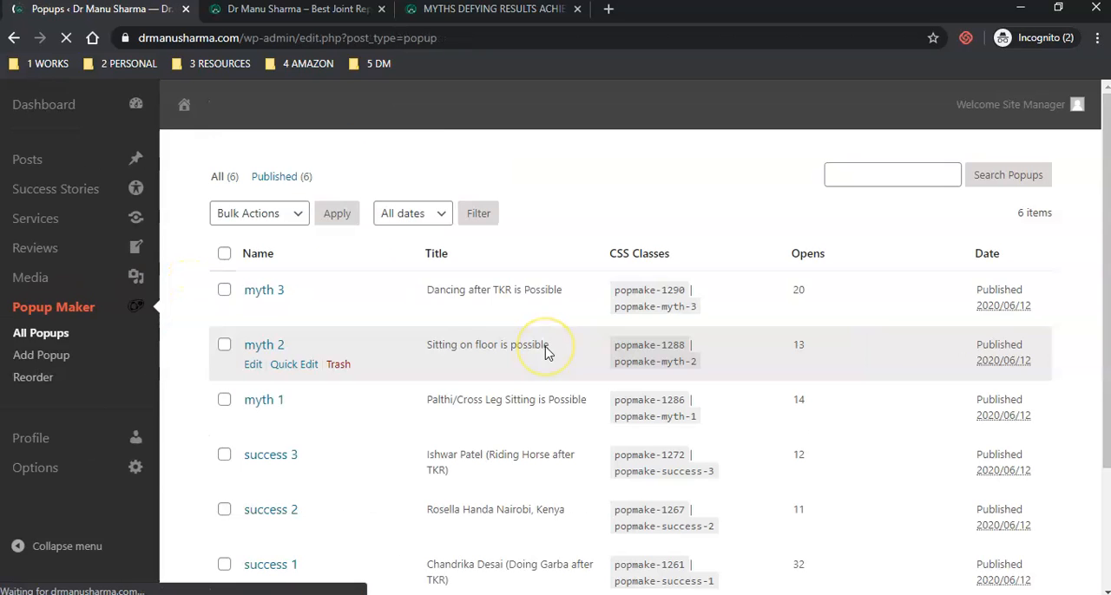
{"action": "left_click", "coordinate": [440, 341]}
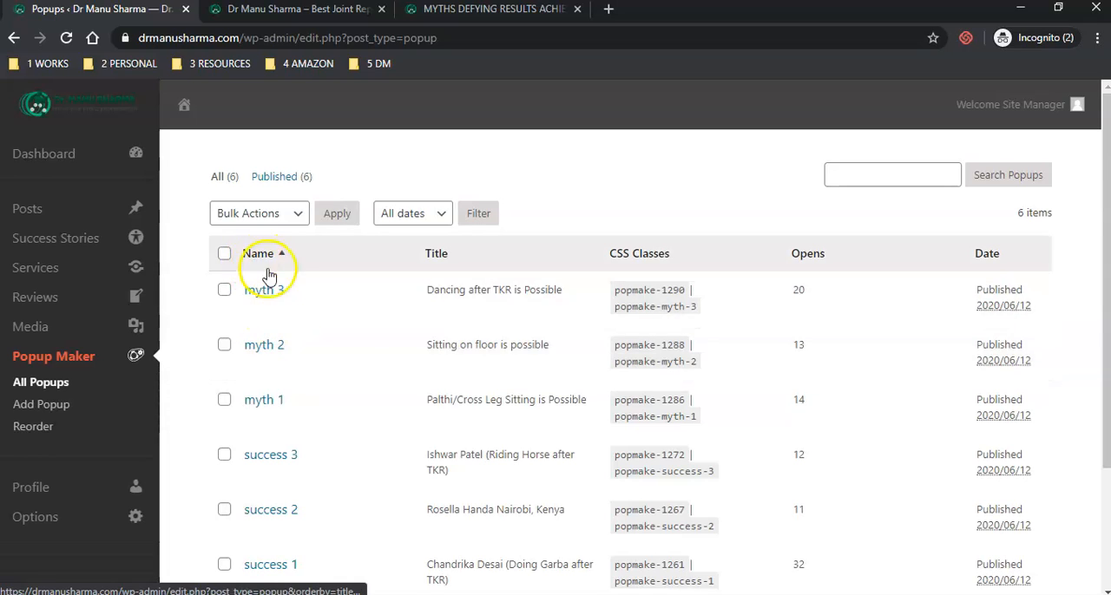
- Open the myth 2 popup for editing and select the YouTube link in its content's text view
{"action": "left_click", "coordinate": [257, 363]}
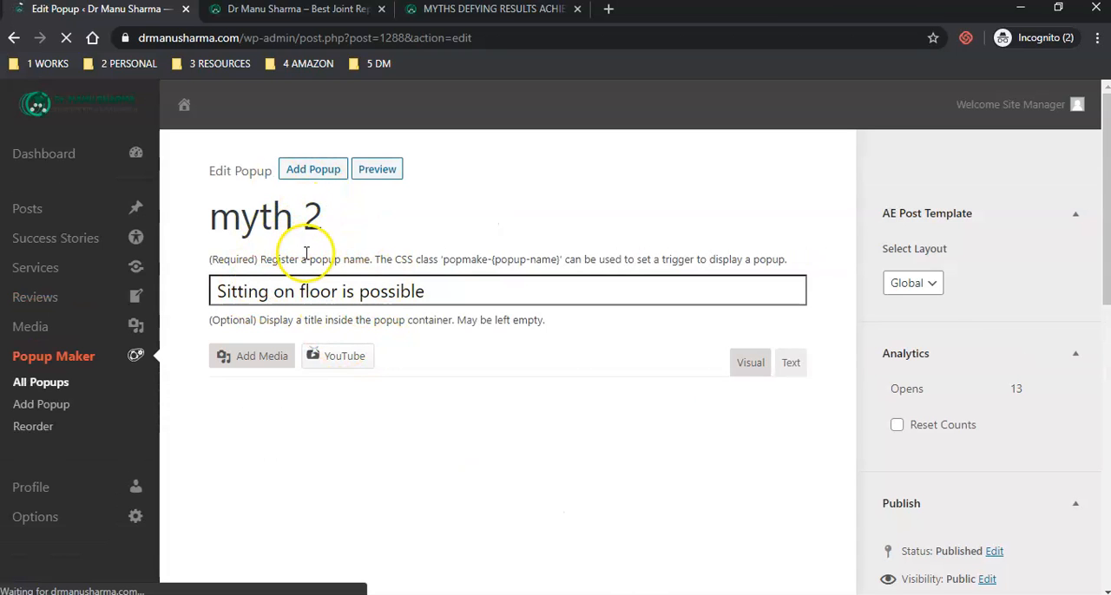
{"action": "scroll", "coordinate": [781, 231], "scroll_direction": "down", "scroll_amount": 2}
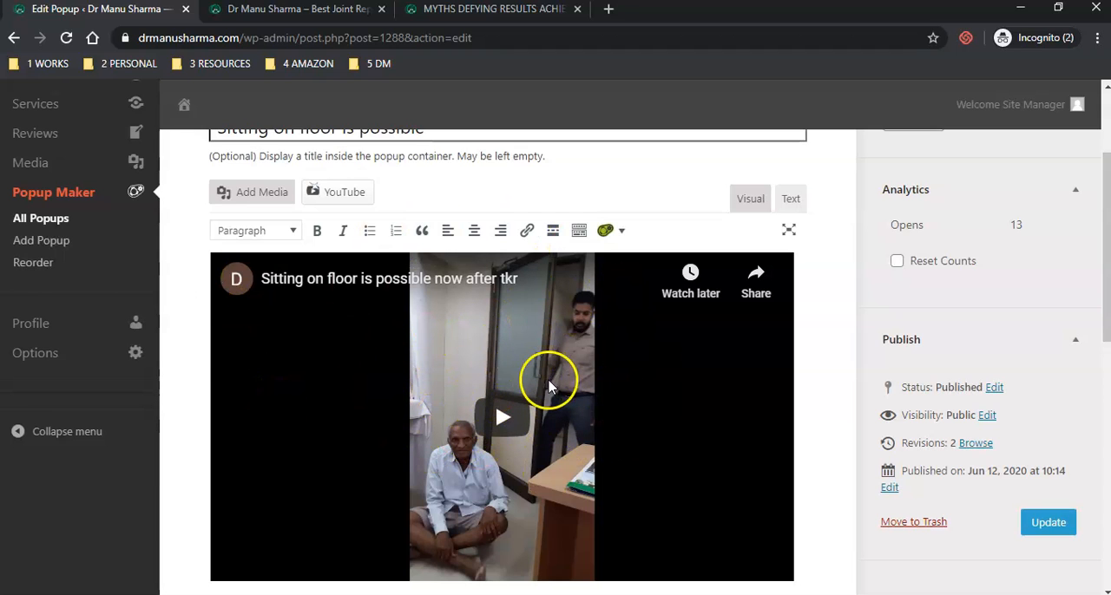
{"action": "left_click", "coordinate": [790, 201]}
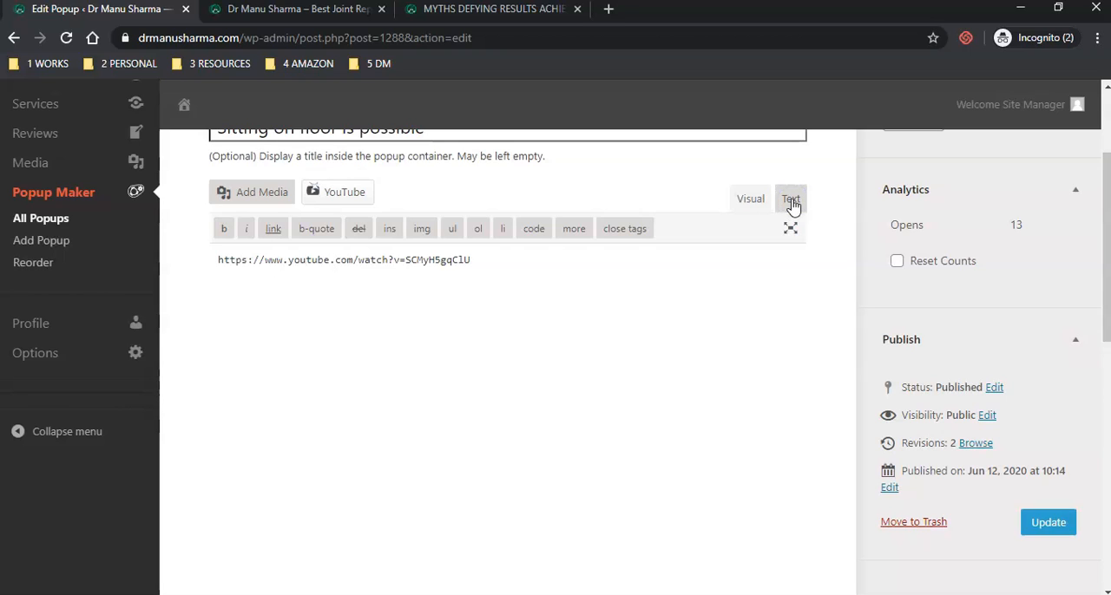
{"action": "triple_click", "coordinate": [487, 261]}
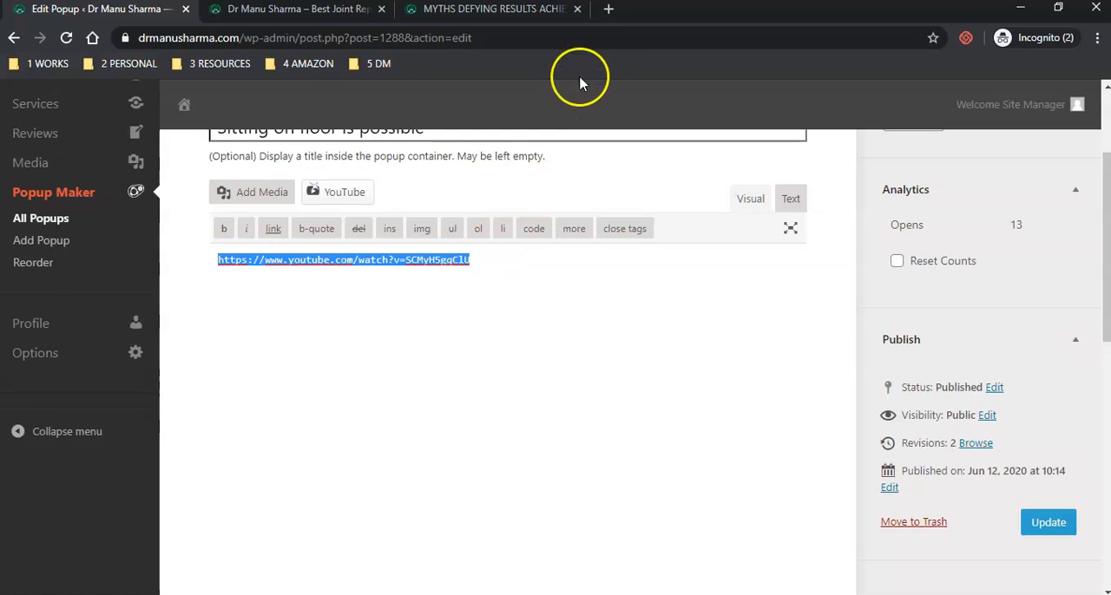
- Copy the link of the "20 Minutes workout without any equipment at home" video from the TejasG Official YouTube channel and return to the popup editor
{"action": "left_click", "coordinate": [609, 10]}
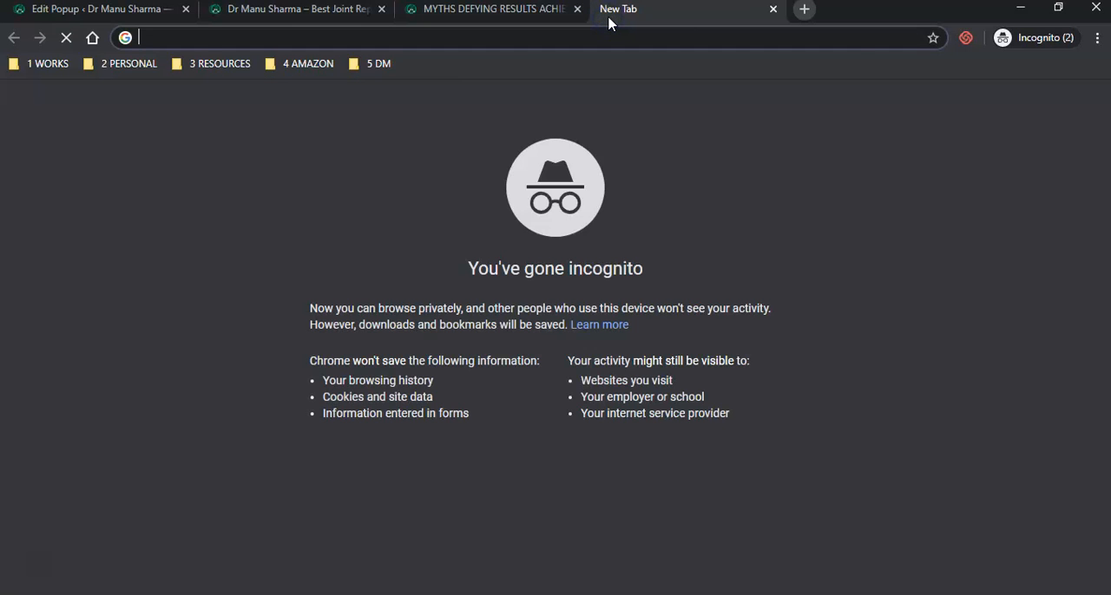
{"action": "type", "text": "yo"}
{"action": "key", "text": "Down"}
{"action": "key", "text": "Down"}
{"action": "key", "text": "Return"}
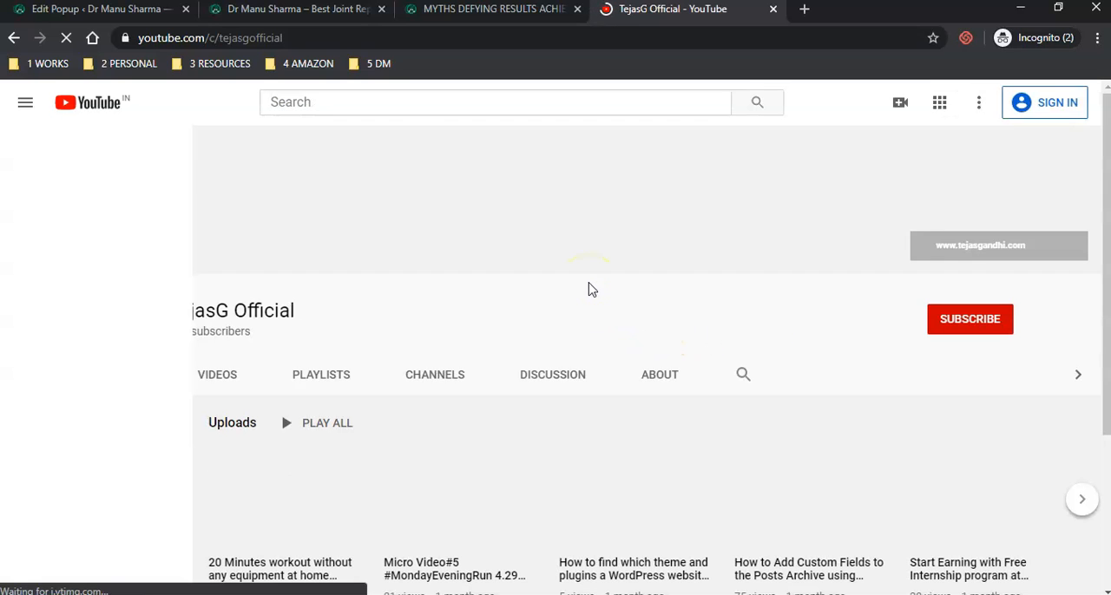
{"action": "scroll", "coordinate": [587, 278], "scroll_direction": "down", "scroll_amount": 3}
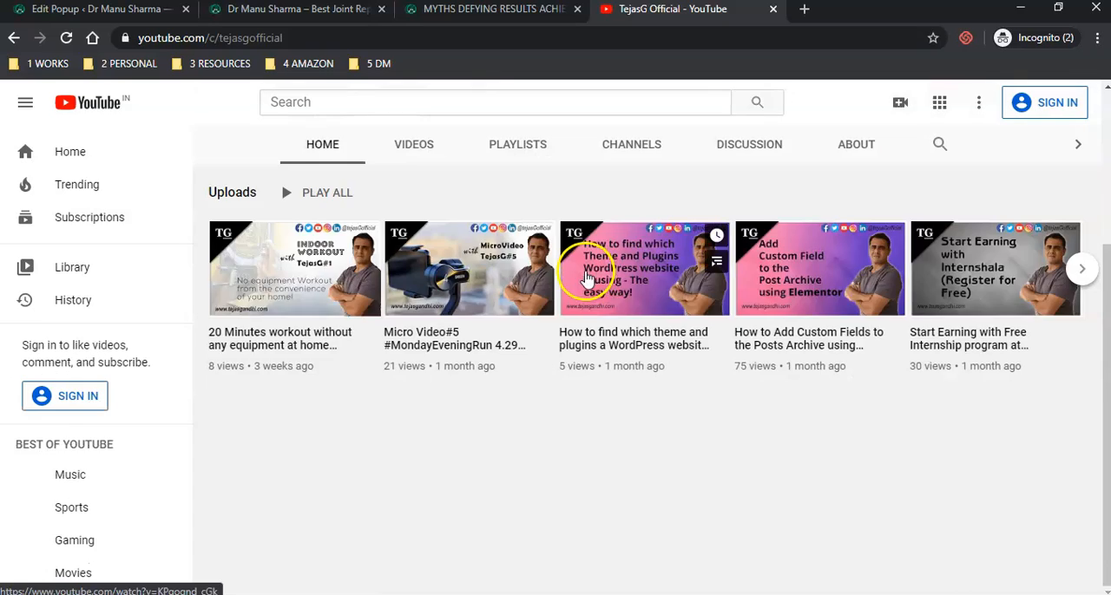
{"action": "scroll", "coordinate": [586, 278], "scroll_direction": "up", "scroll_amount": 3}
{"action": "scroll", "coordinate": [586, 278], "scroll_direction": "down", "scroll_amount": 2}
{"action": "right_click", "coordinate": [274, 410]}
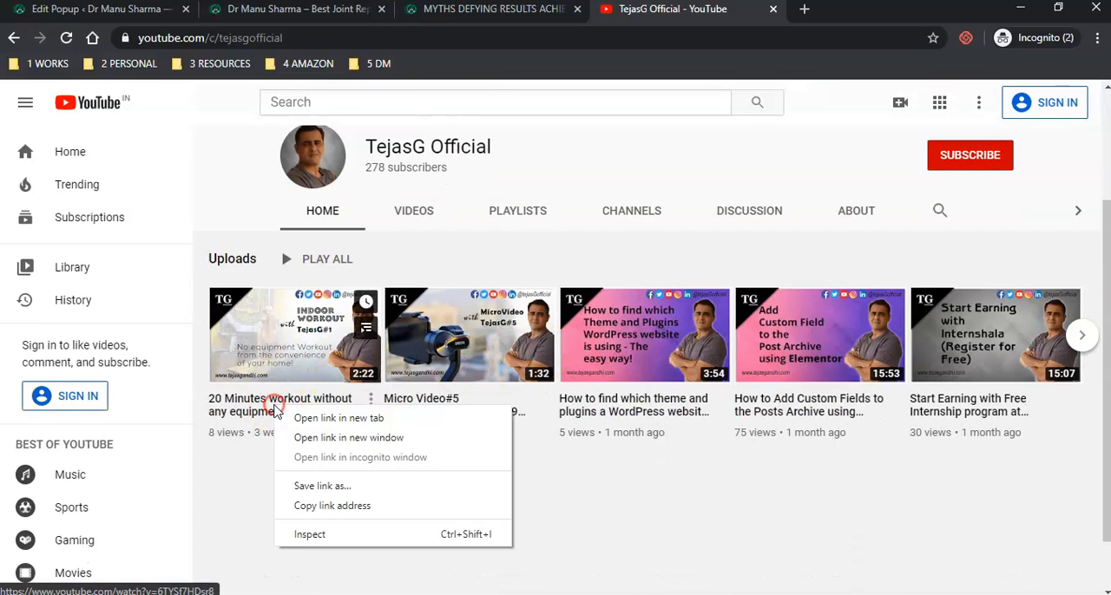
{"action": "left_click", "coordinate": [348, 515]}
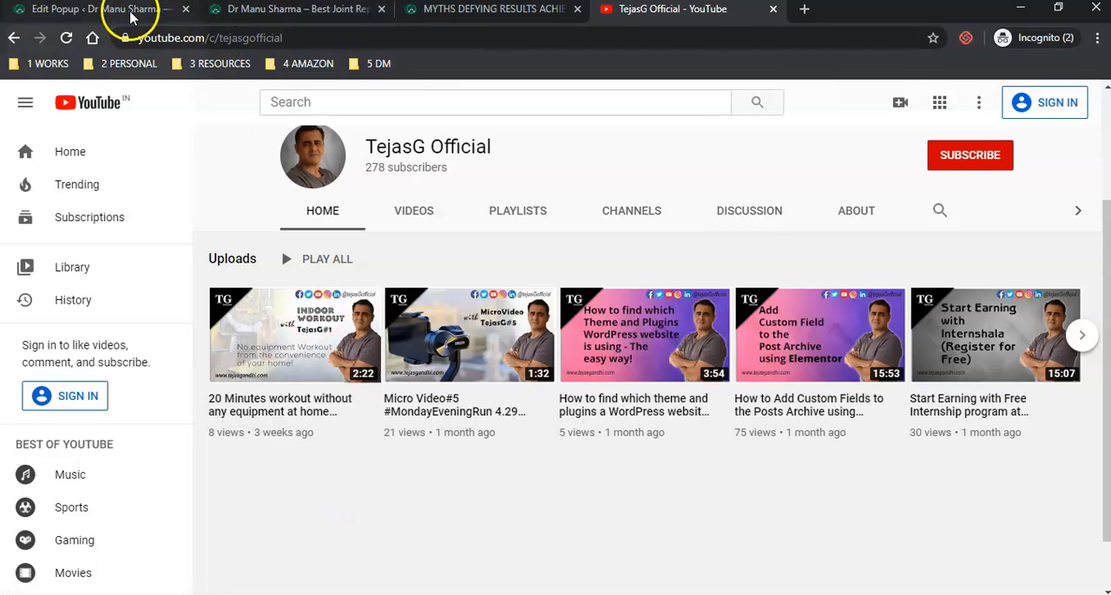
{"action": "left_click", "coordinate": [130, 16]}
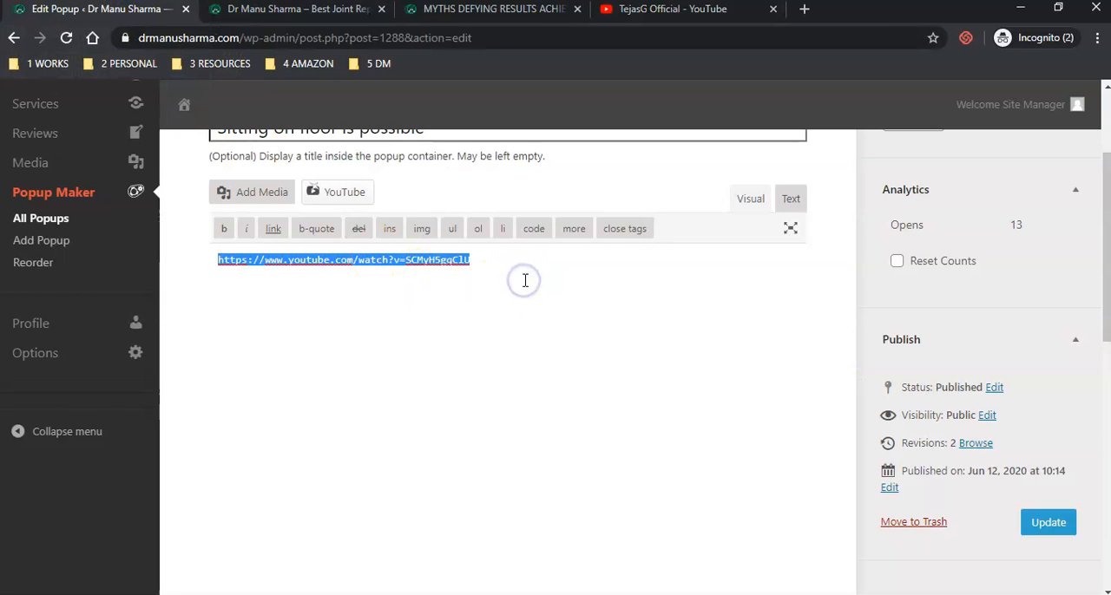
{"action": "key", "text": "ctrl+v"}
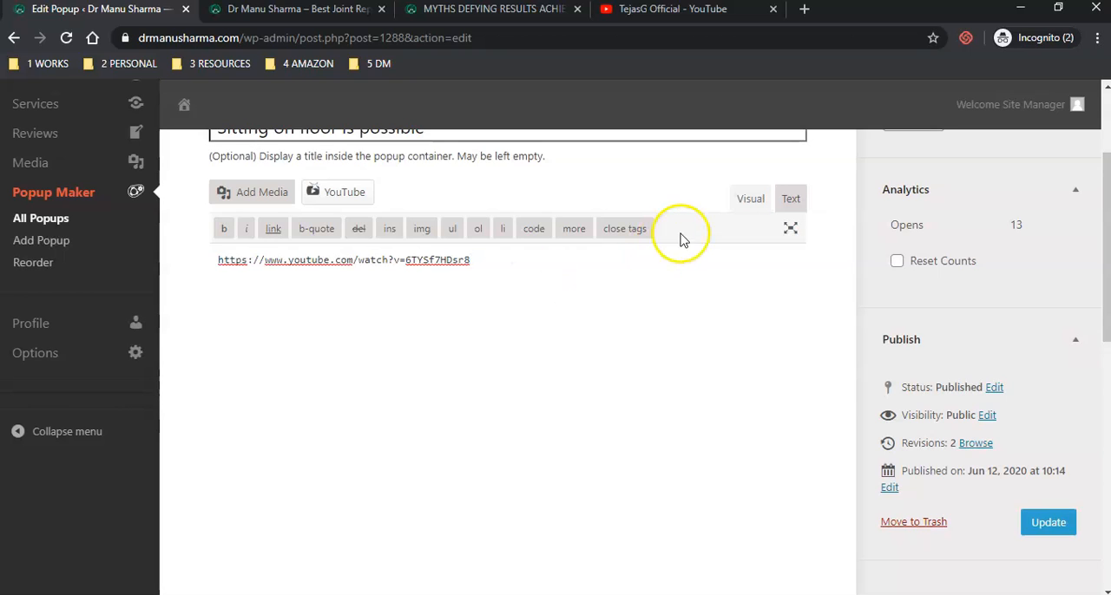
{"action": "left_click", "coordinate": [752, 200]}
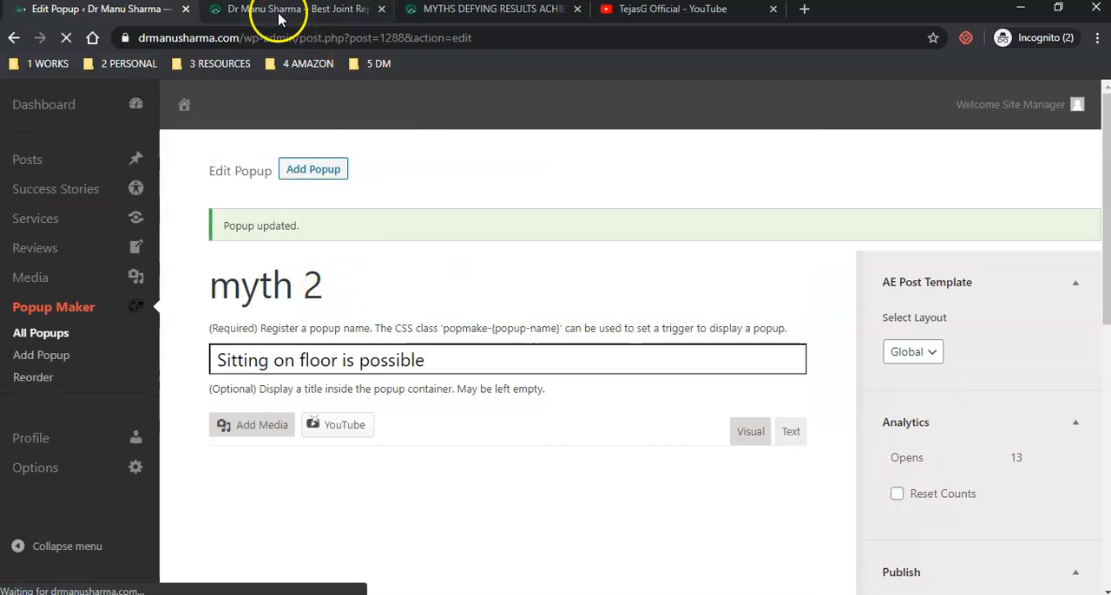
{"action": "left_click", "coordinate": [279, 13]}
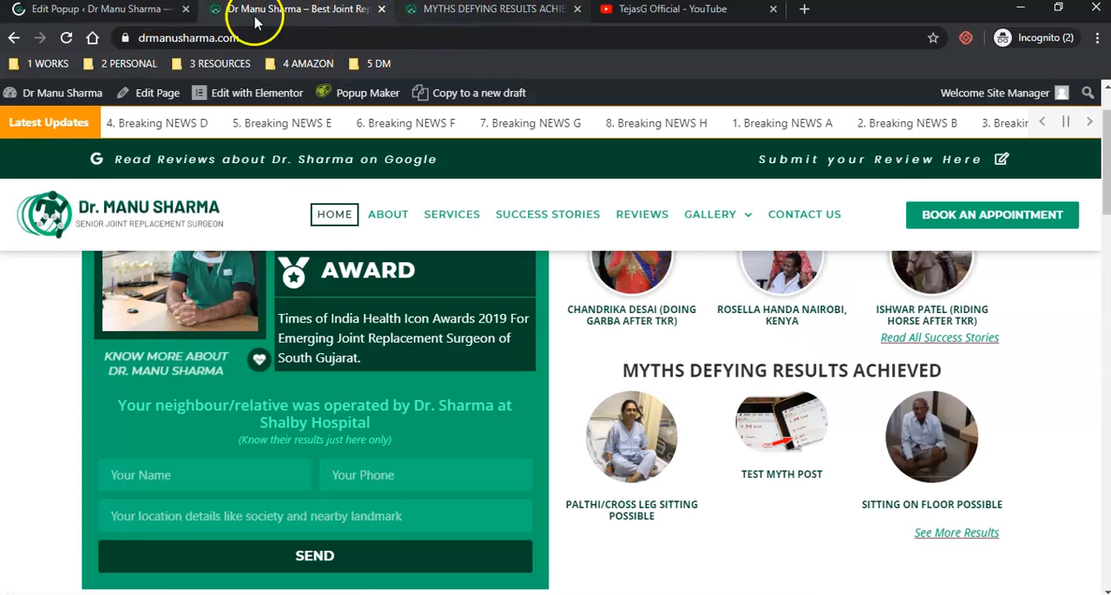
{"action": "left_click", "coordinate": [158, 14]}
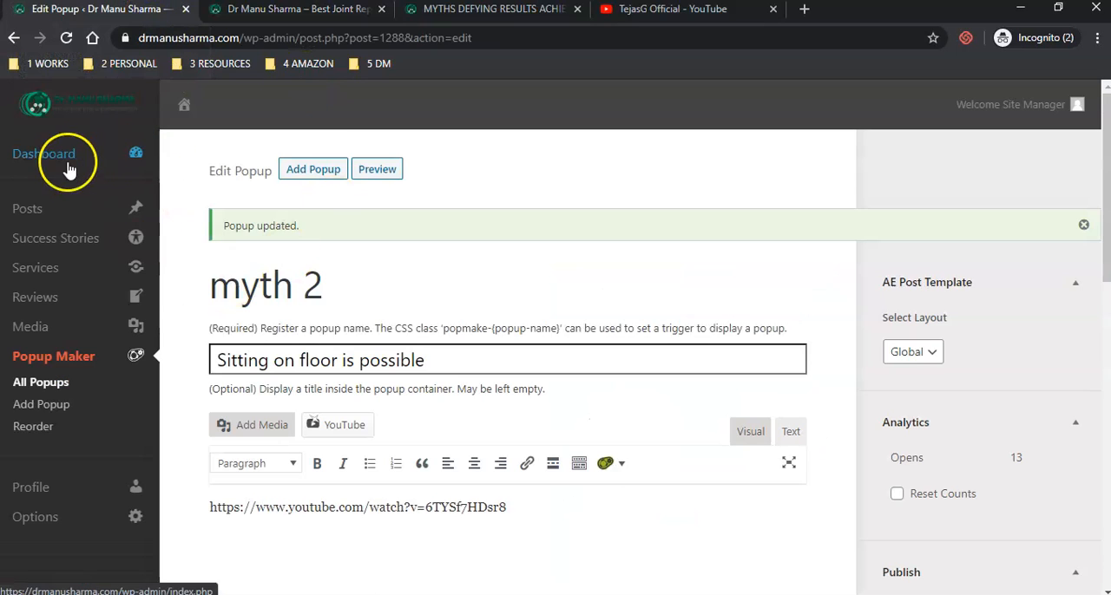
- Open the posts list in a new tab, reload the homepage, and check the title and video in Test Myth Post's popup
{"action": "middle_click", "coordinate": [29, 215]}
{"action": "left_click", "coordinate": [278, 10]}
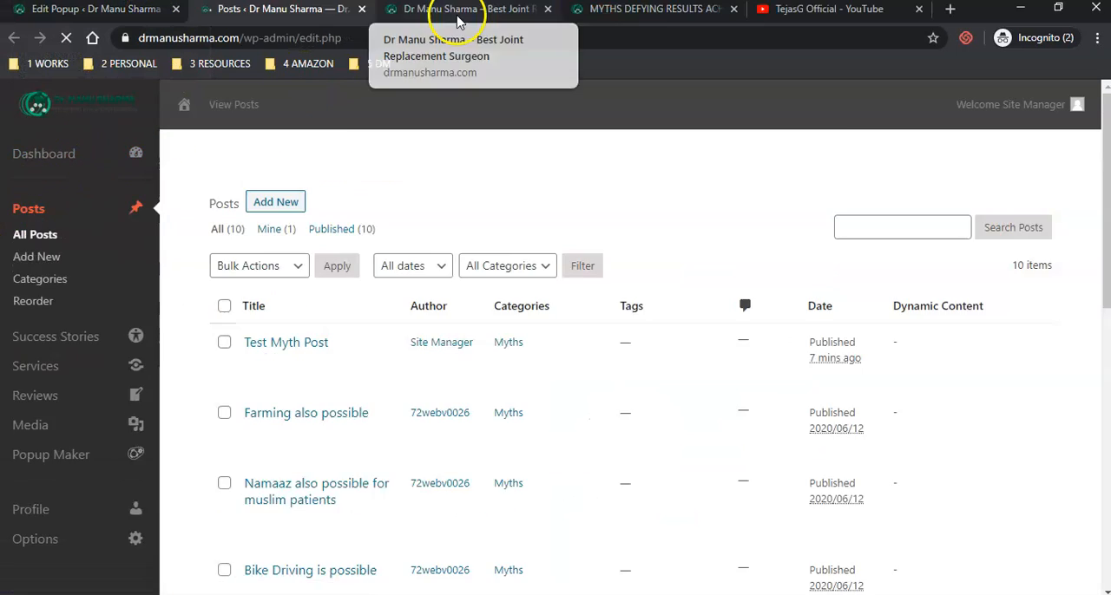
{"action": "left_click", "coordinate": [458, 15]}
{"action": "left_click", "coordinate": [67, 36]}
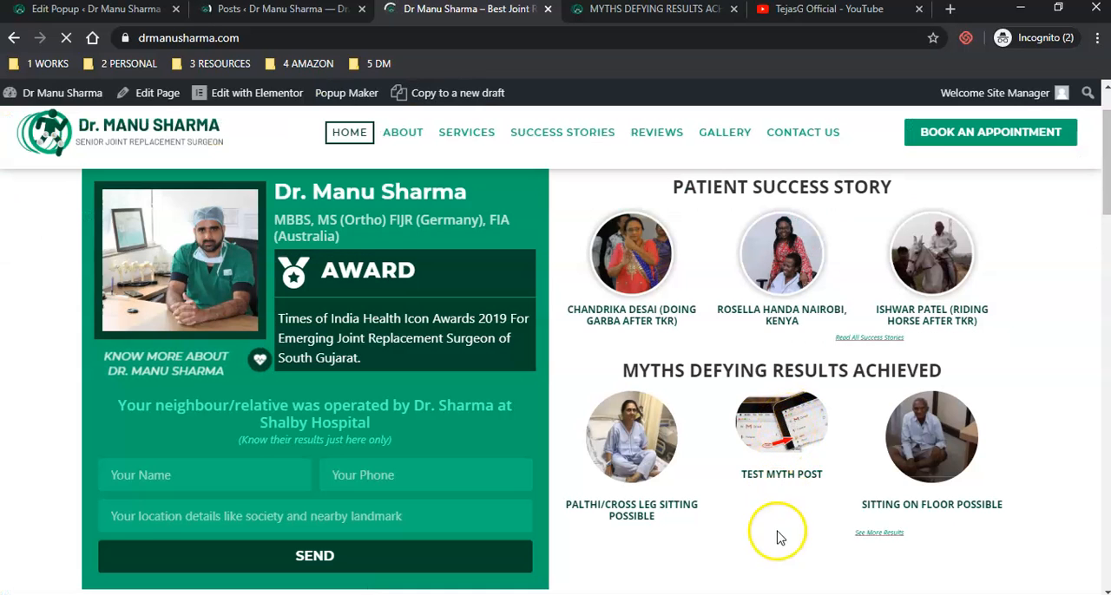
{"action": "left_click", "coordinate": [780, 420]}
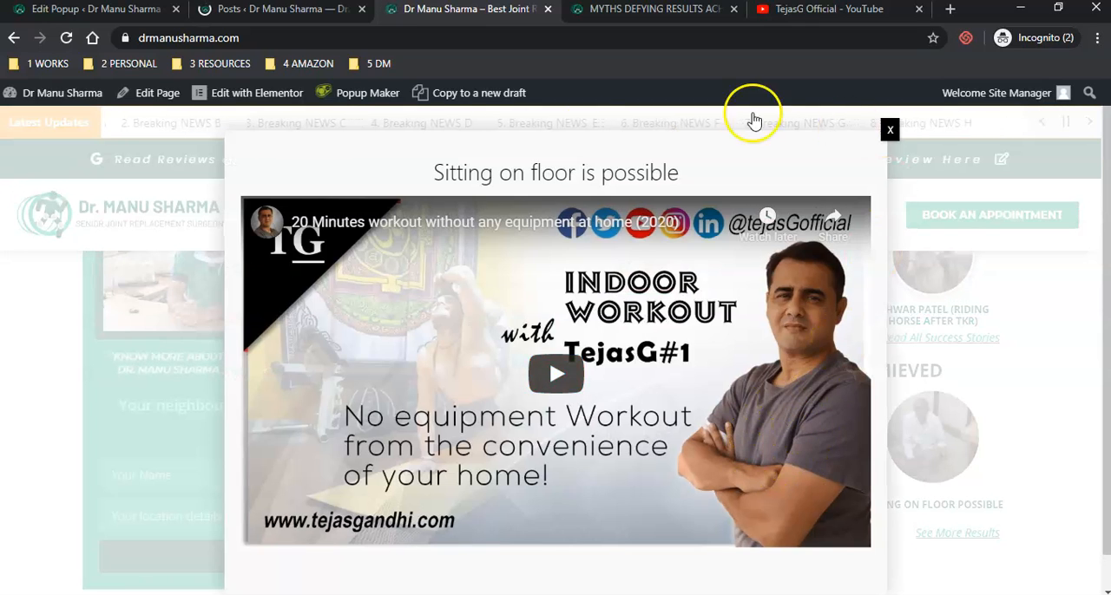
{"action": "left_click_drag", "start_coordinate": [436, 179], "coordinate": [647, 176]}
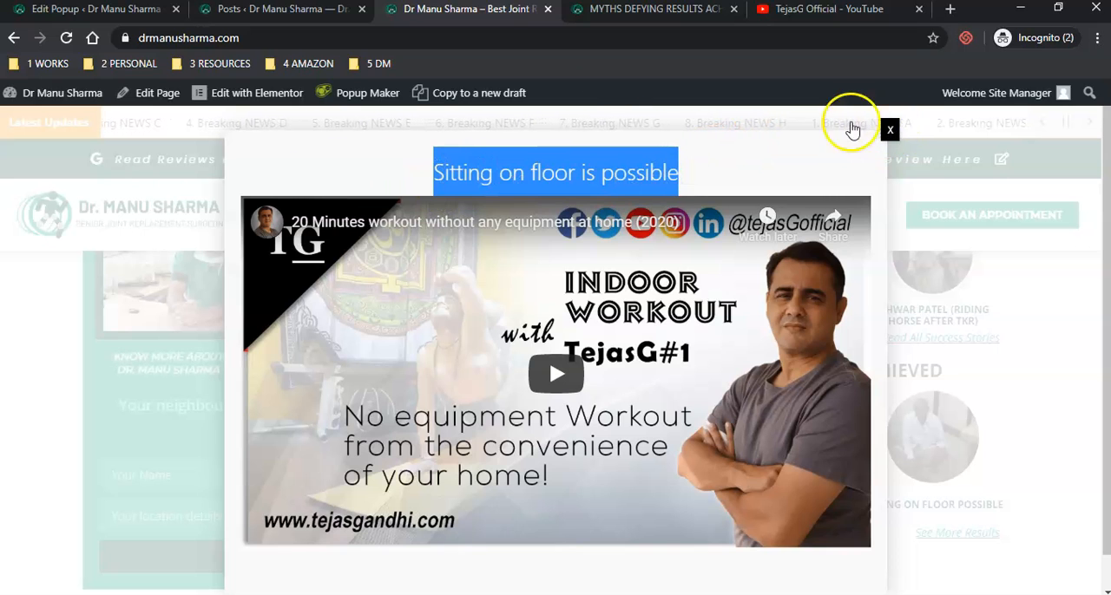
- Compare the title field of the myth 2 popup with the title shown in the homepage popup
{"action": "left_click", "coordinate": [49, 11]}
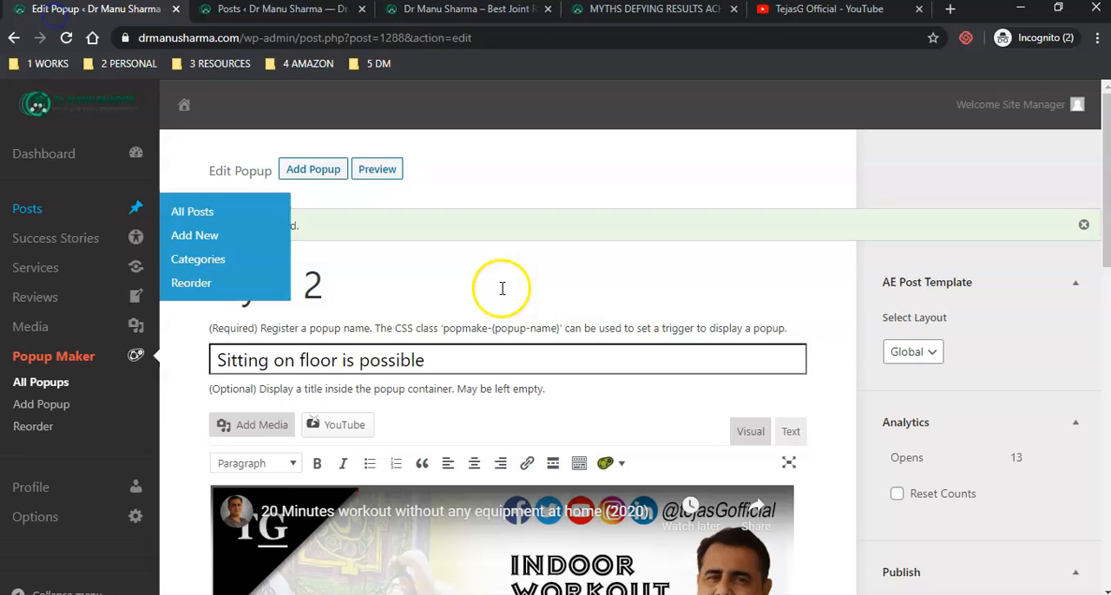
{"action": "triple_click", "coordinate": [401, 359]}
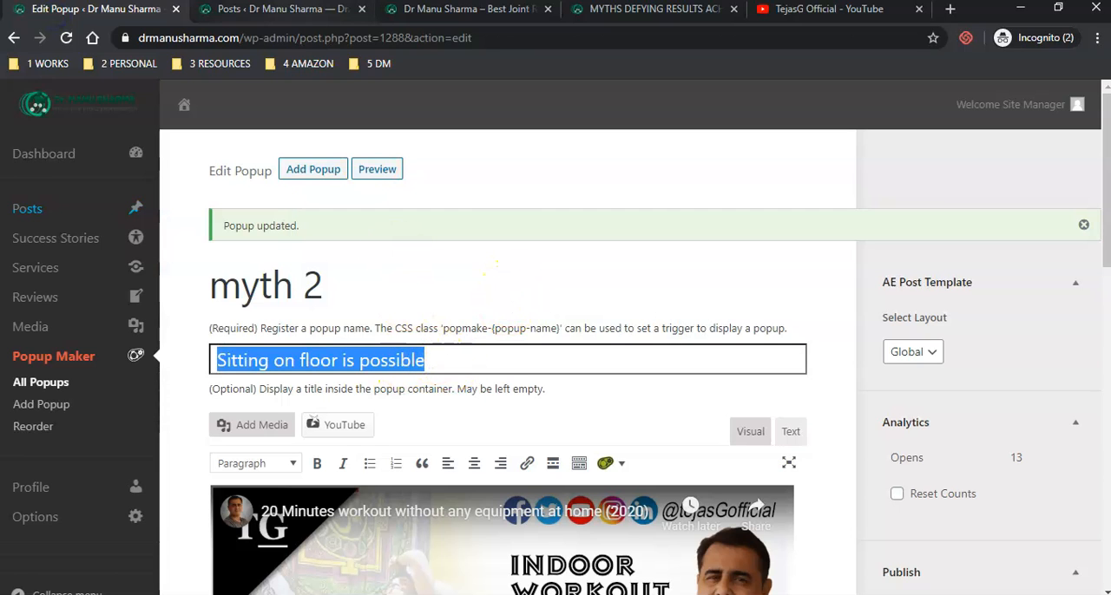
{"action": "left_click", "coordinate": [289, 10]}
{"action": "left_click", "coordinate": [438, 10]}
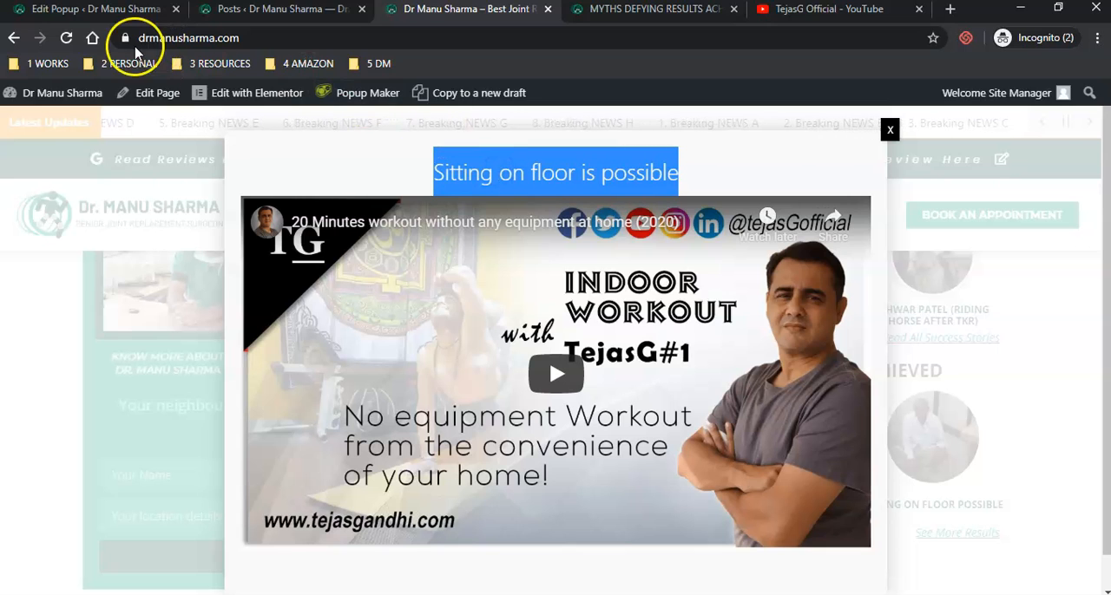
{"action": "left_click", "coordinate": [111, 11]}
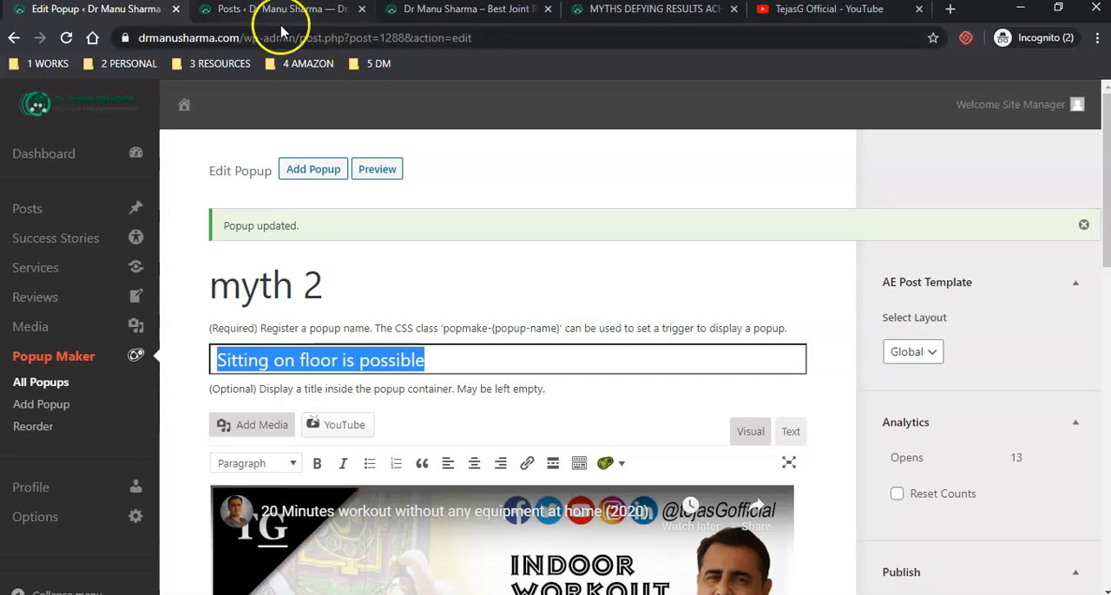
- Show the myth 2 popup's content in text view, undo the removal of the trailing &nbsp;, and select the YouTube link
{"action": "left_click", "coordinate": [792, 431]}
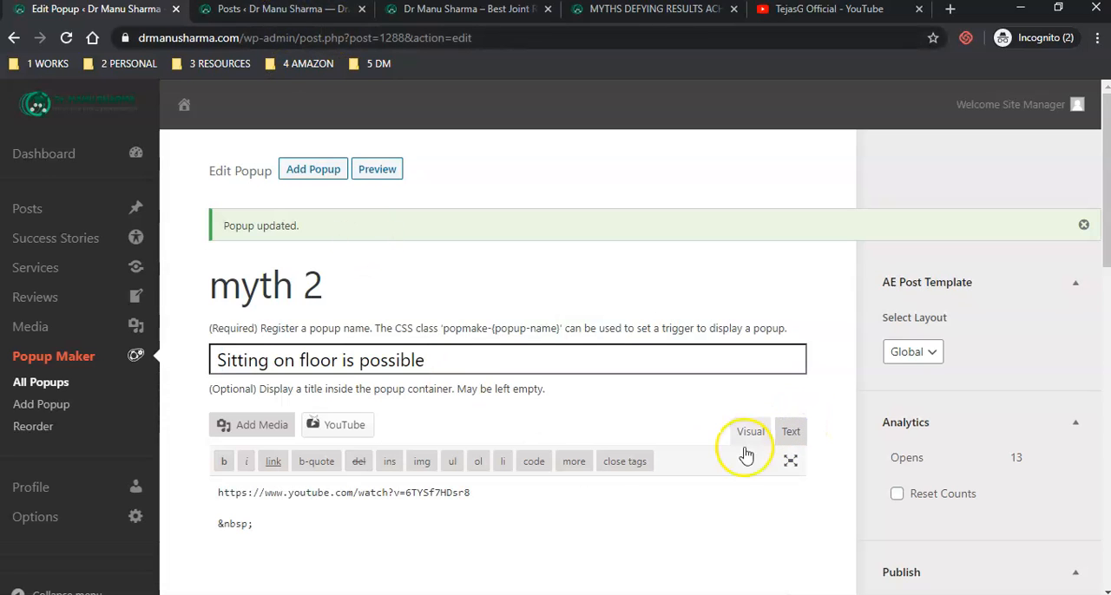
{"action": "left_click", "coordinate": [292, 531]}
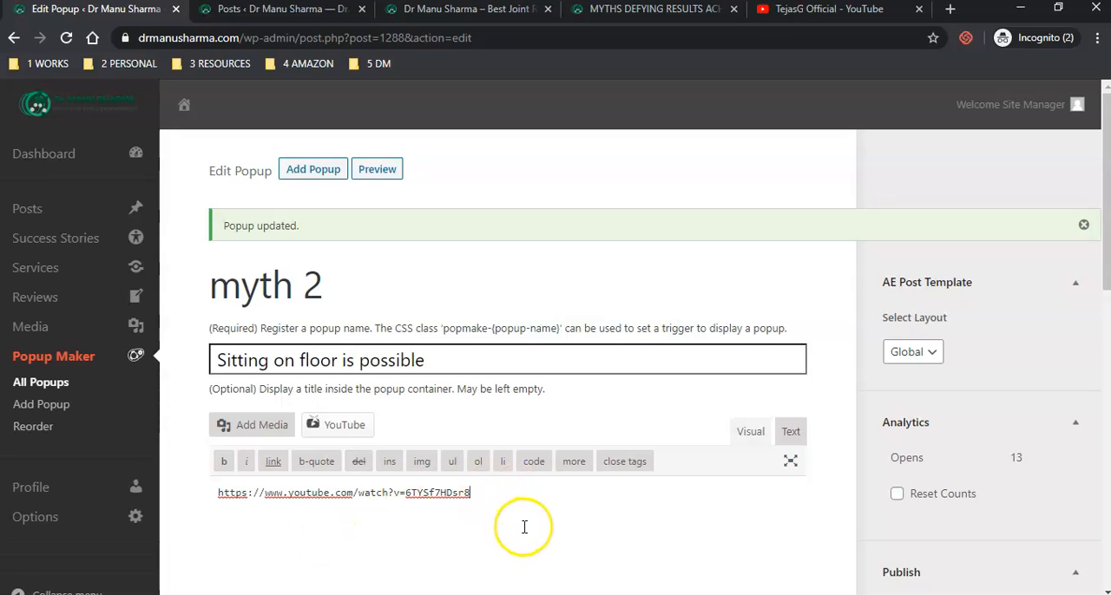
{"action": "key", "text": "ctrl+z"}
{"action": "left_click", "coordinate": [402, 493]}
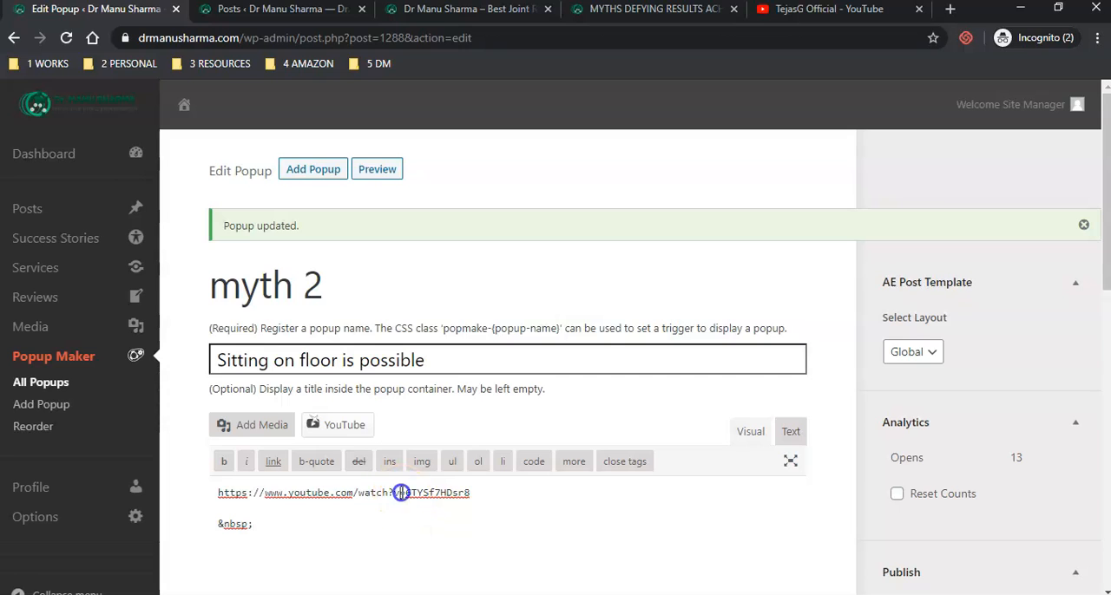
{"action": "triple_click", "coordinate": [402, 493]}
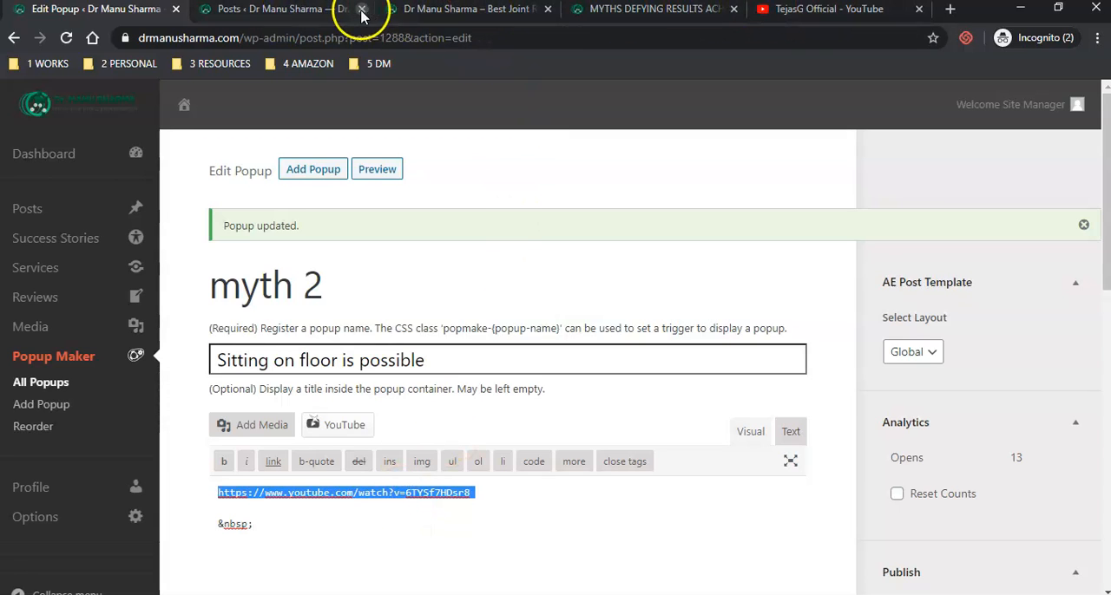
- Check the popup's title and video on the homepage once more and close the popup
{"action": "left_click", "coordinate": [318, 12]}
{"action": "left_click", "coordinate": [494, 11]}
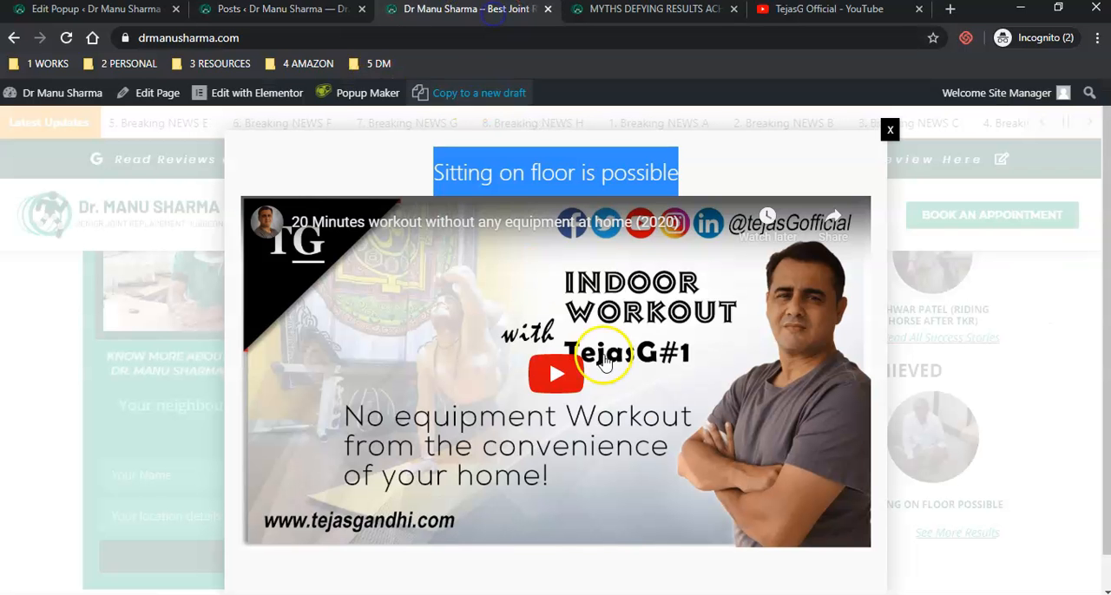
{"action": "left_click", "coordinate": [741, 157]}
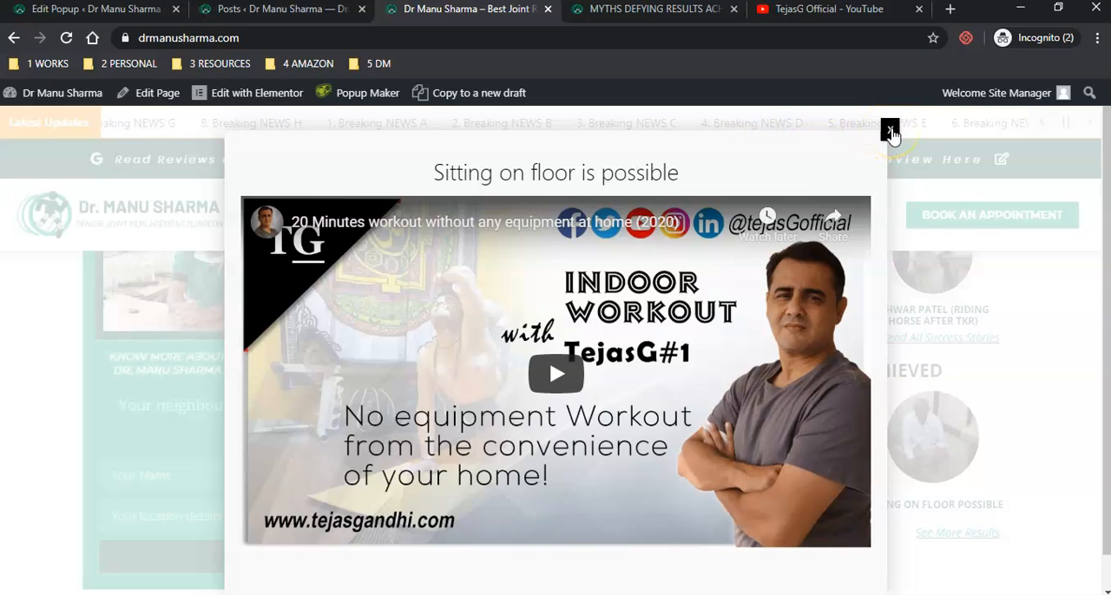
{"action": "left_click", "coordinate": [890, 132]}
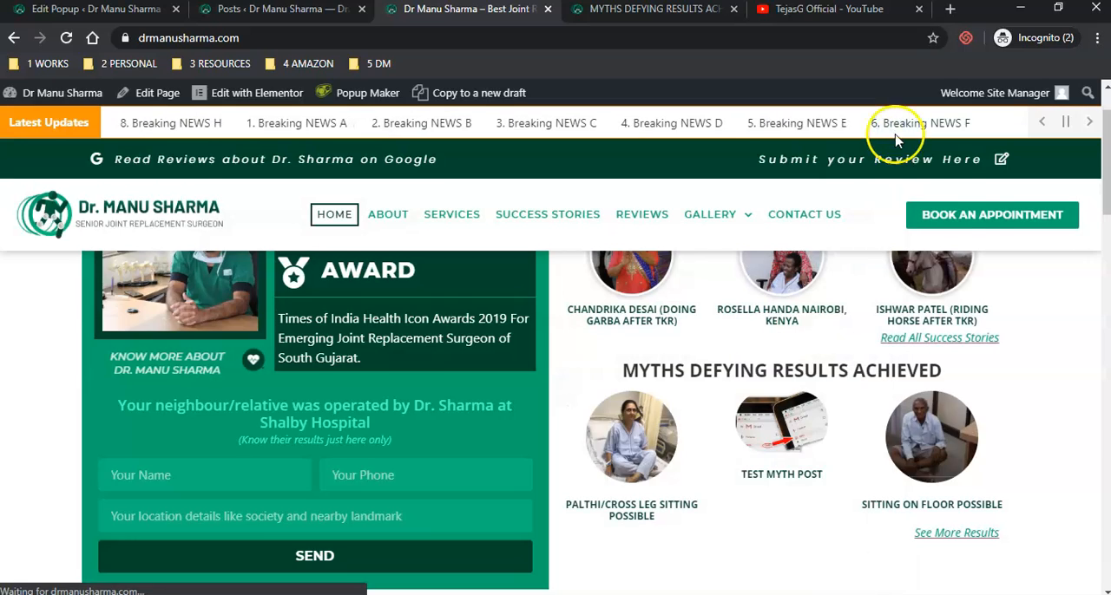
- Open Test Myth Post for editing from the posts list and copy its YouTube Link
{"action": "left_click", "coordinate": [231, 10]}
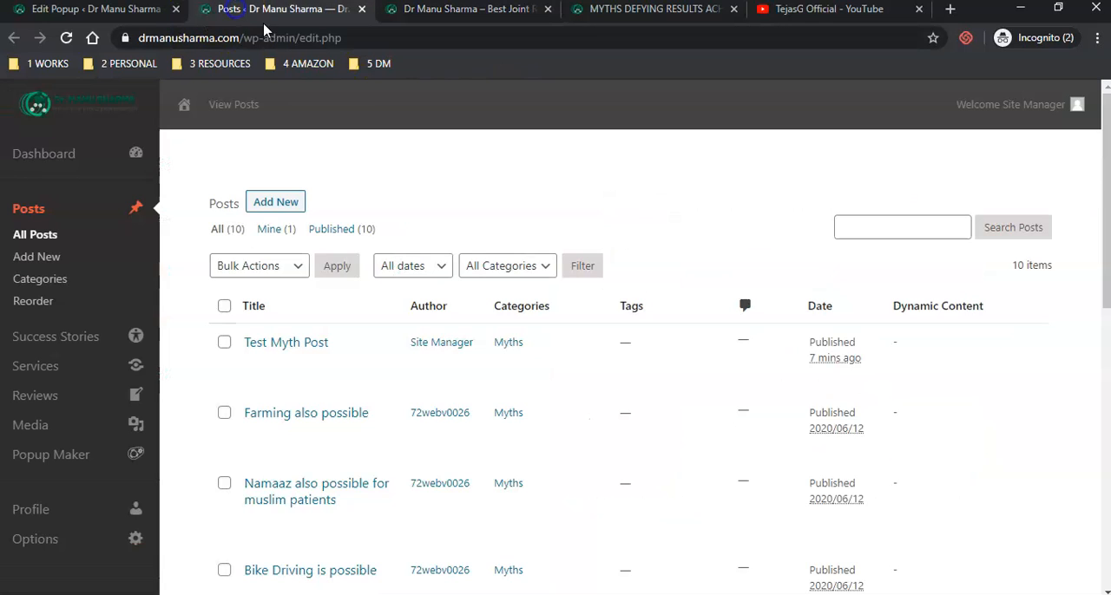
{"action": "left_click", "coordinate": [401, 12]}
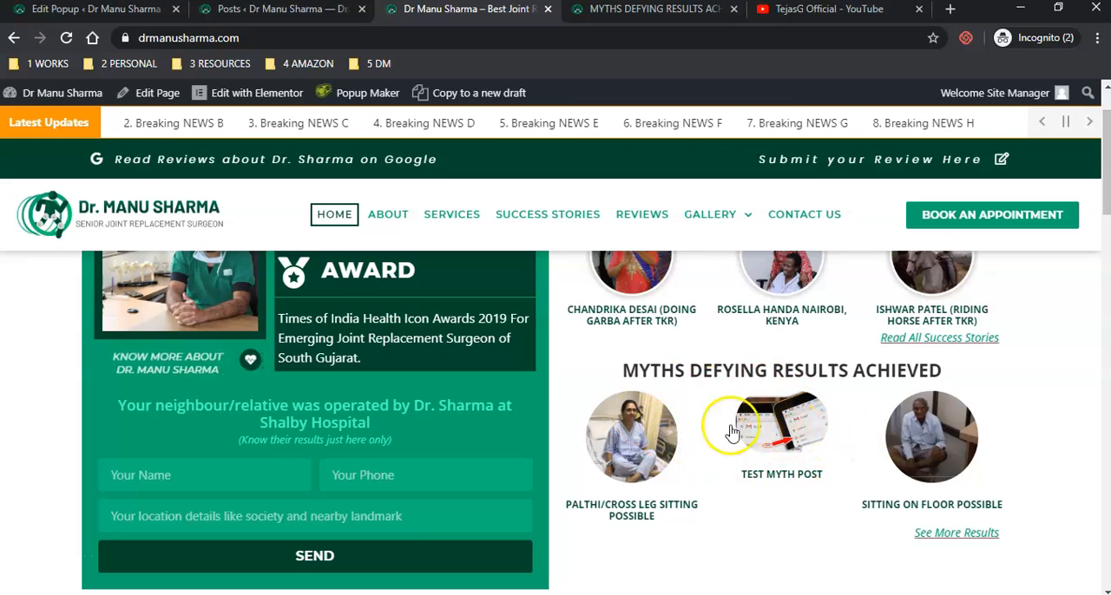
{"action": "left_click", "coordinate": [228, 11]}
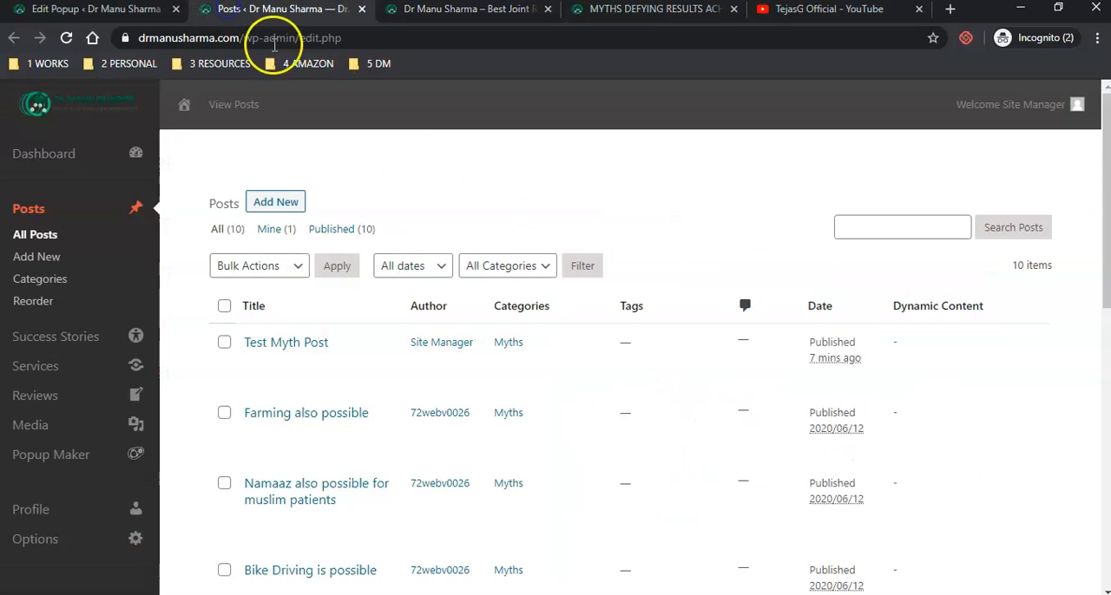
{"action": "left_click", "coordinate": [286, 343]}
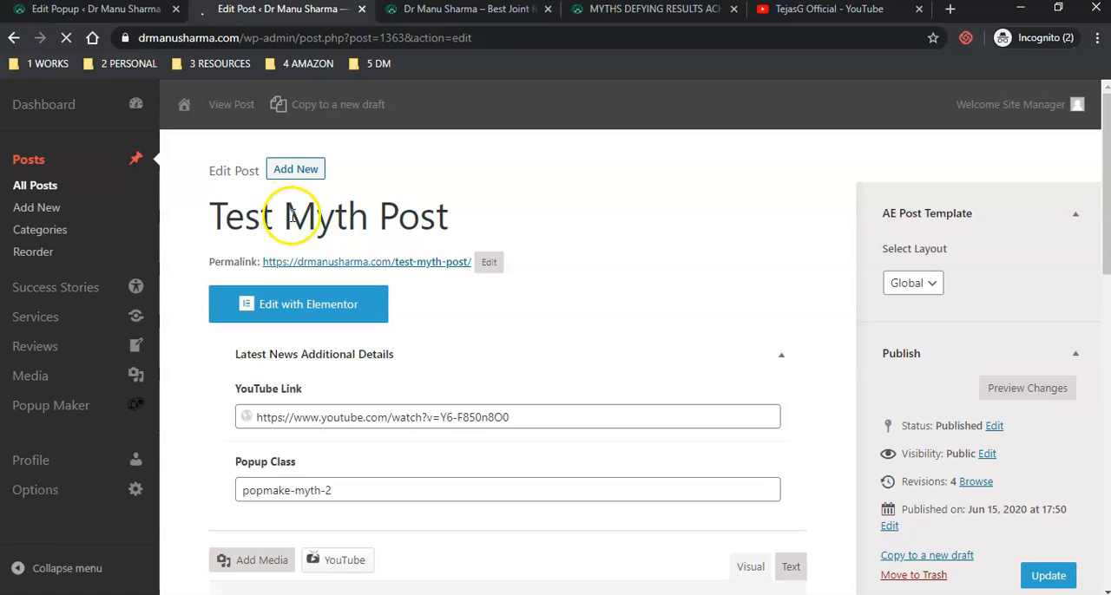
{"action": "triple_click", "coordinate": [299, 217]}
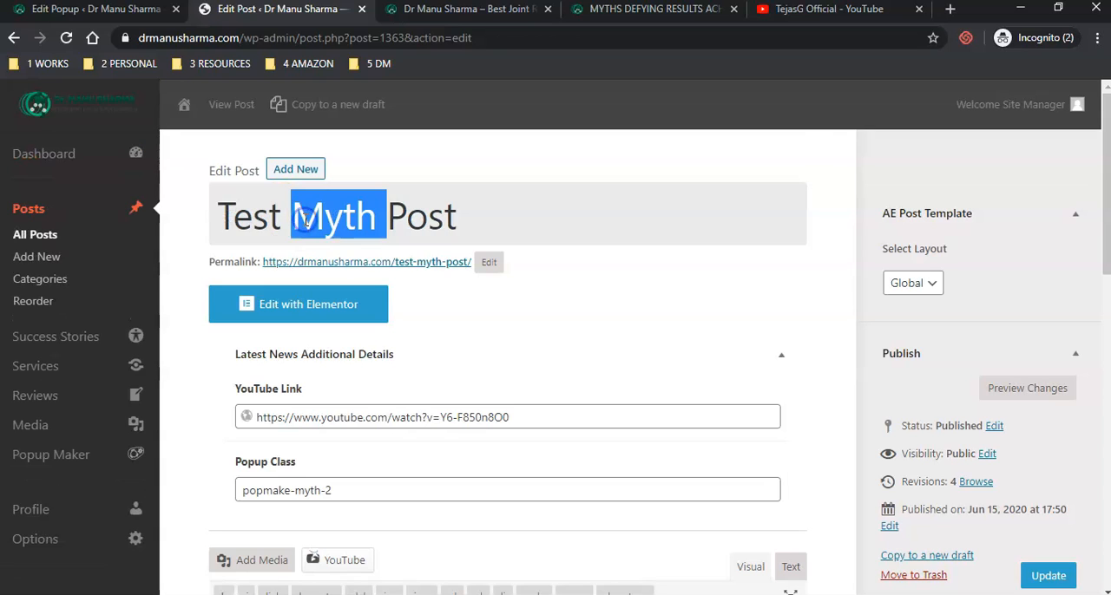
{"action": "triple_click", "coordinate": [376, 416]}
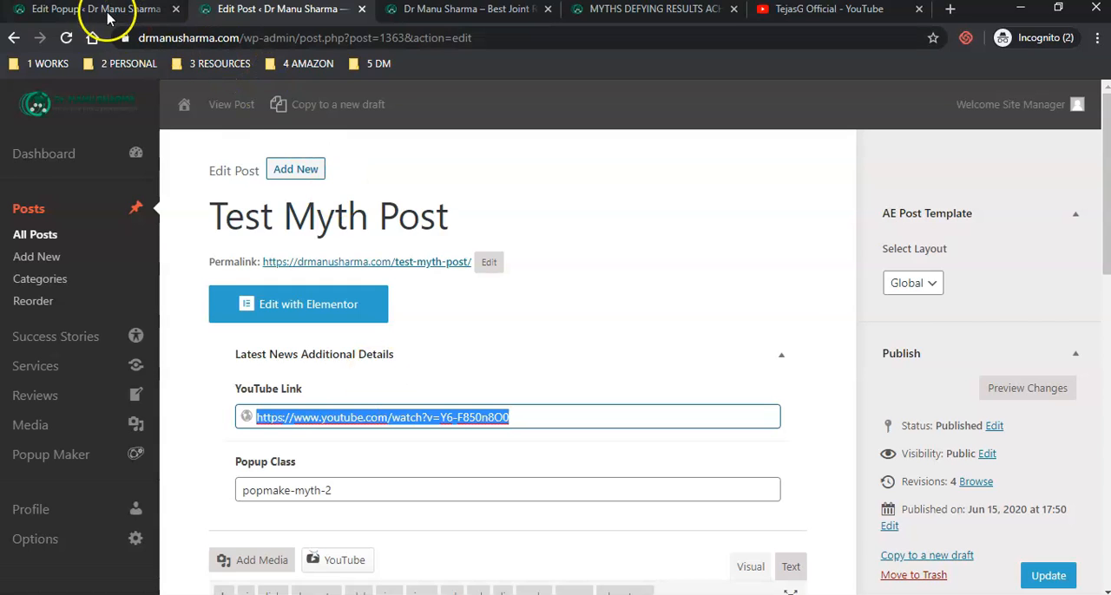
{"action": "left_click", "coordinate": [106, 12]}
{"action": "triple_click", "coordinate": [493, 490]}
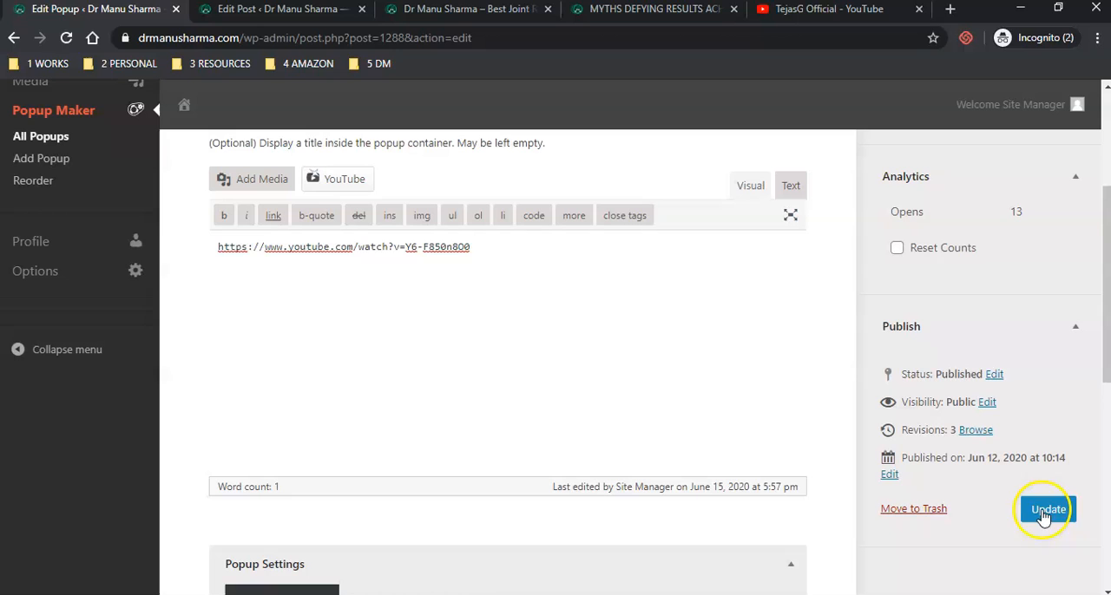
{"action": "left_click", "coordinate": [1046, 511]}
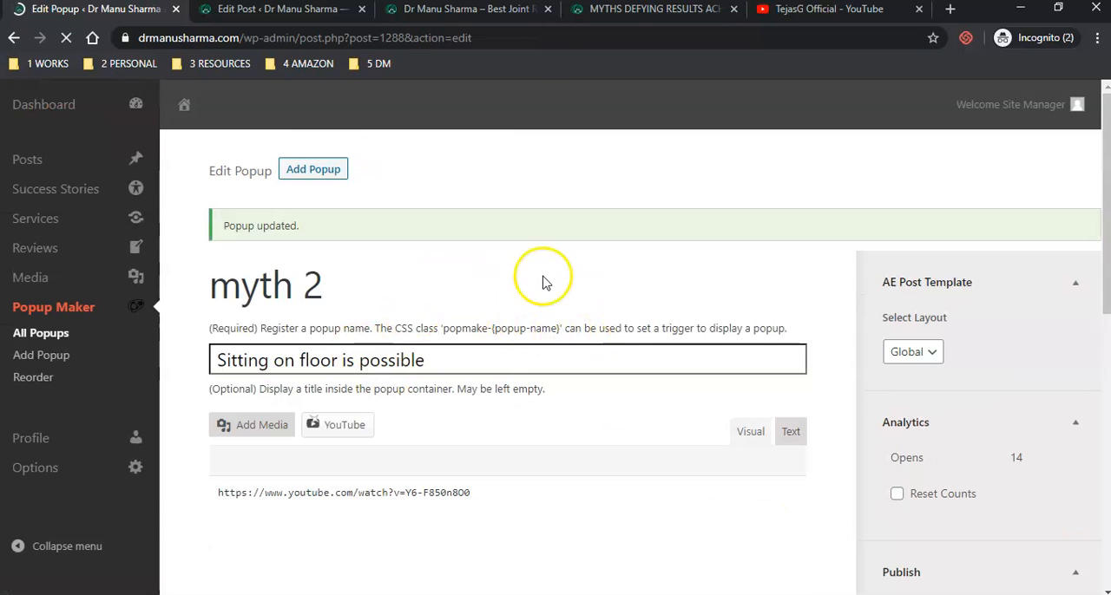
- Review the YouTube Link and Popup Class of Test Myth Post, and look at the homepage's Myths Defying Results Achieved section
{"action": "left_click", "coordinate": [288, 10]}
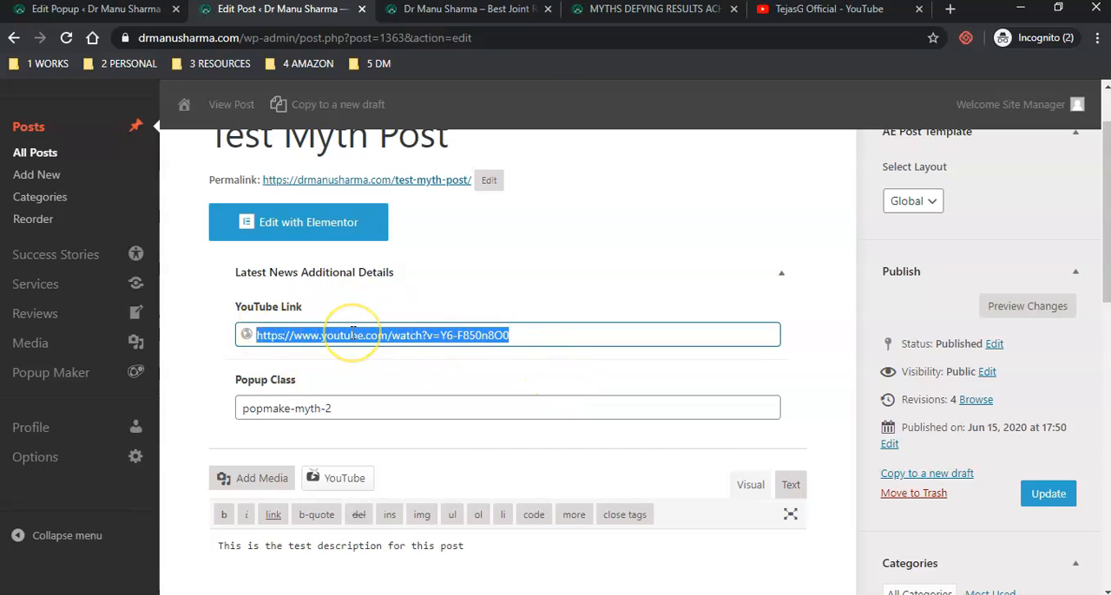
{"action": "scroll", "coordinate": [352, 333], "scroll_direction": "down", "scroll_amount": 1}
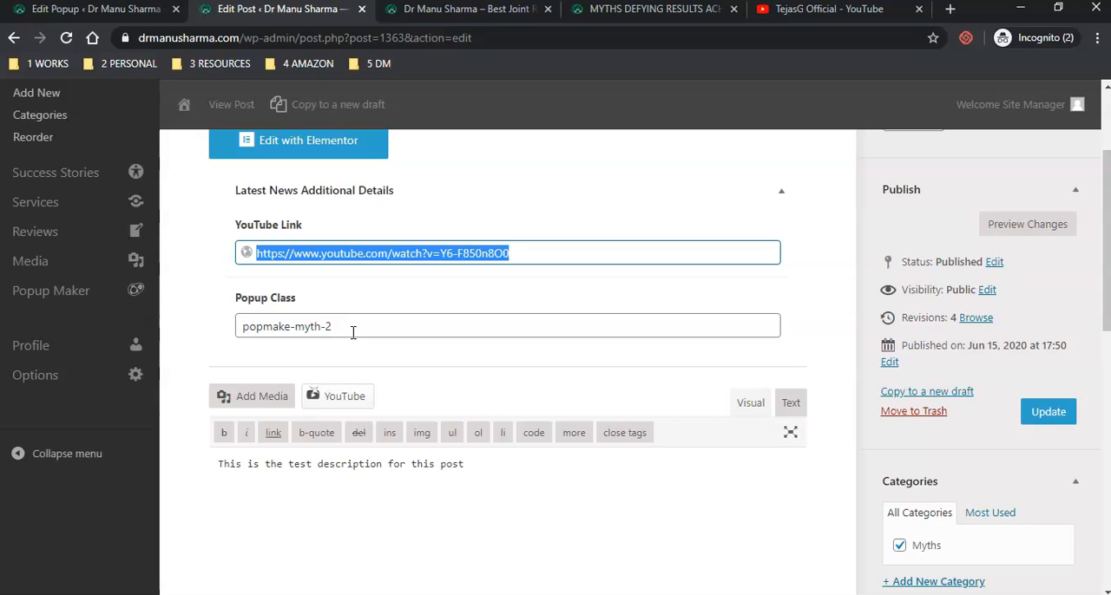
{"action": "triple_click", "coordinate": [356, 331]}
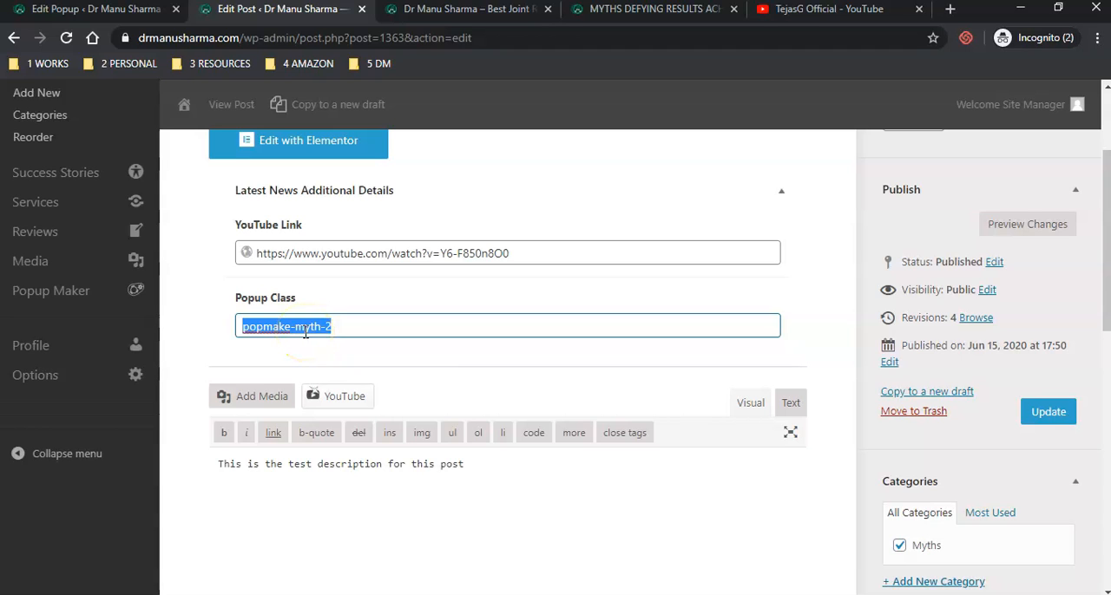
{"action": "left_click", "coordinate": [103, 12]}
{"action": "left_click", "coordinate": [434, 17]}
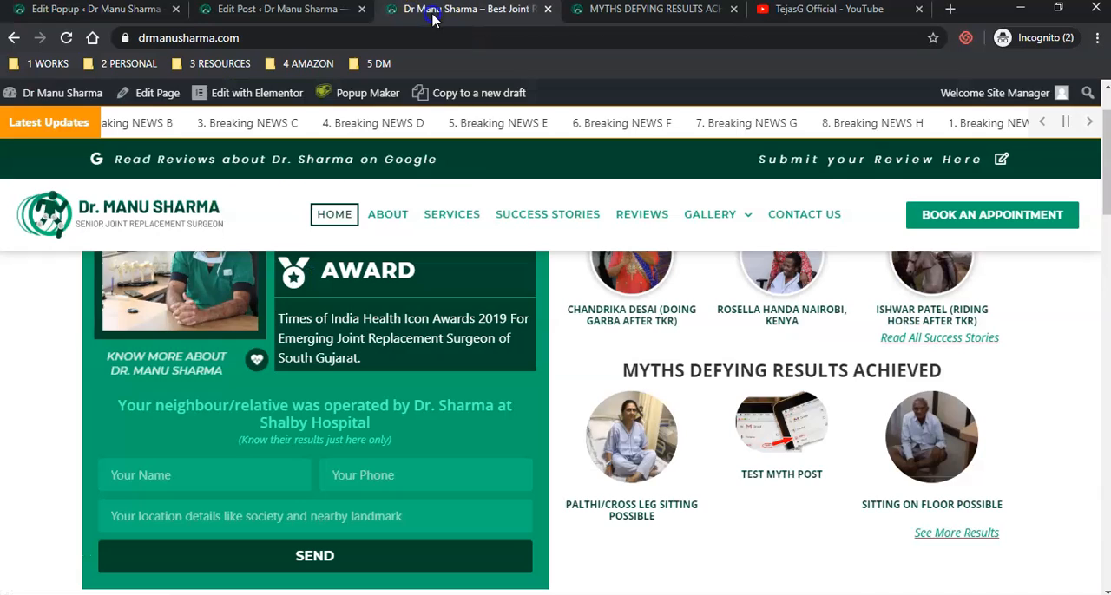
{"action": "double_click", "coordinate": [641, 364]}
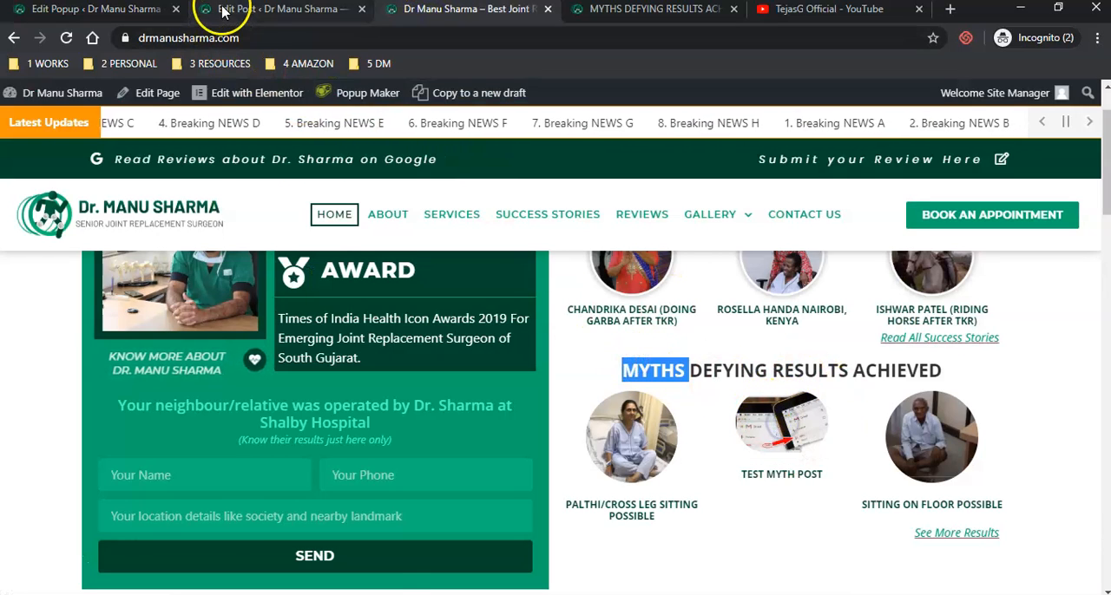
- Clear the Popup Class of Test Myth Post
{"action": "left_click", "coordinate": [223, 10]}
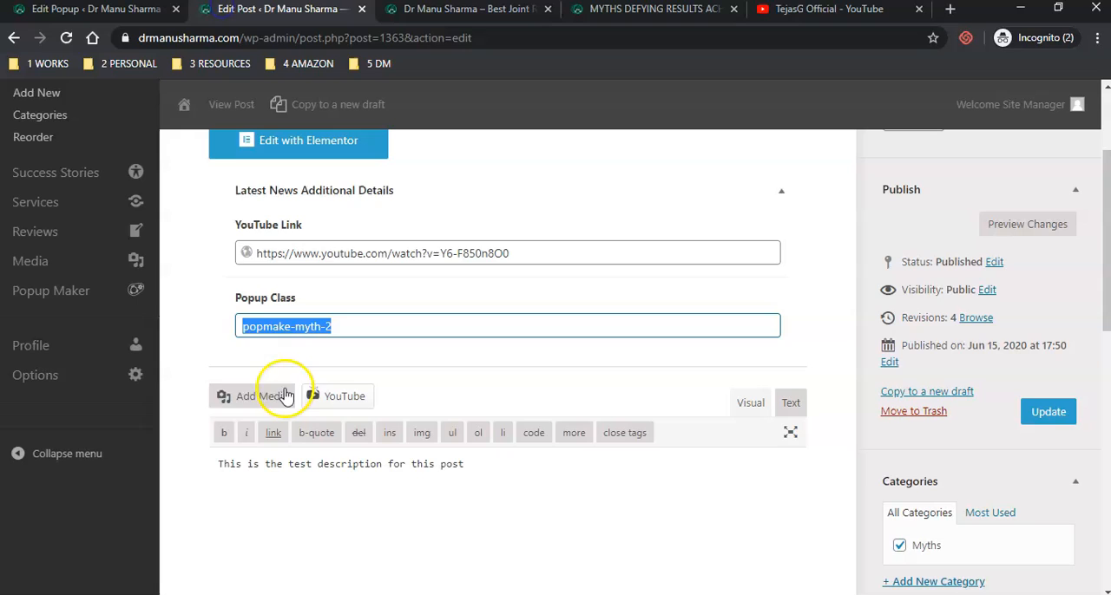
{"action": "left_click", "coordinate": [365, 323]}
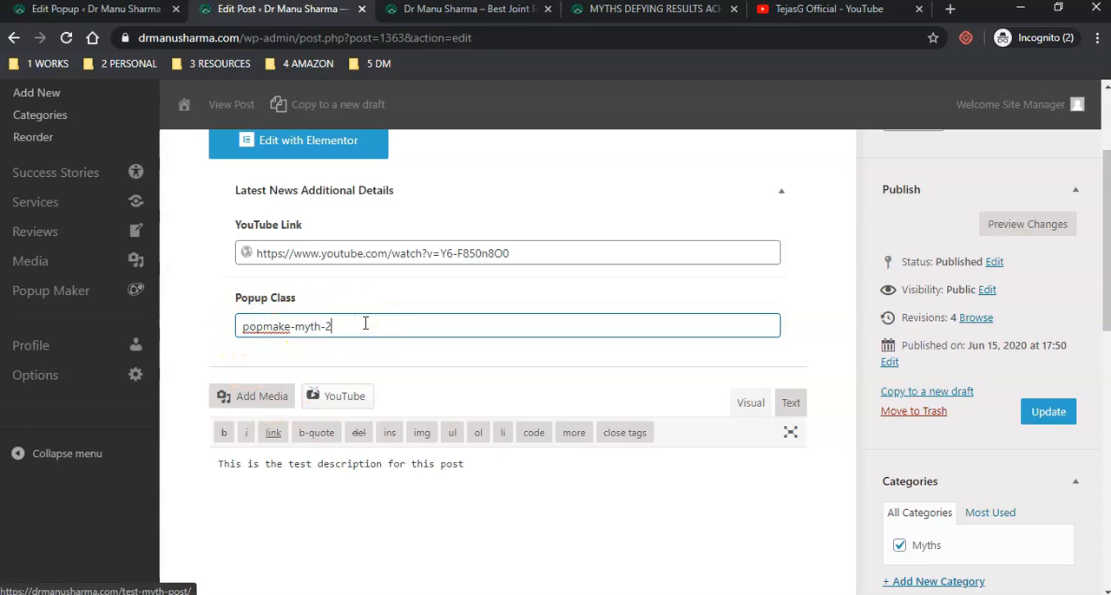
{"action": "key", "text": "BackSpace"}
{"action": "key", "text": "BackSpace"}
{"action": "key", "text": "BackSpace"}
{"action": "key", "text": "BackSpace"}
{"action": "key", "text": "BackSpace"}
{"action": "key", "text": "BackSpace"}
{"action": "key", "text": "BackSpace"}
{"action": "key", "text": "BackSpace"}
{"action": "key", "text": "BackSpace"}
{"action": "key", "text": "BackSpace"}
{"action": "key", "text": "BackSpace"}
{"action": "key", "text": "BackSpace"}
{"action": "key", "text": "BackSpace"}
{"action": "key", "text": "BackSpace"}
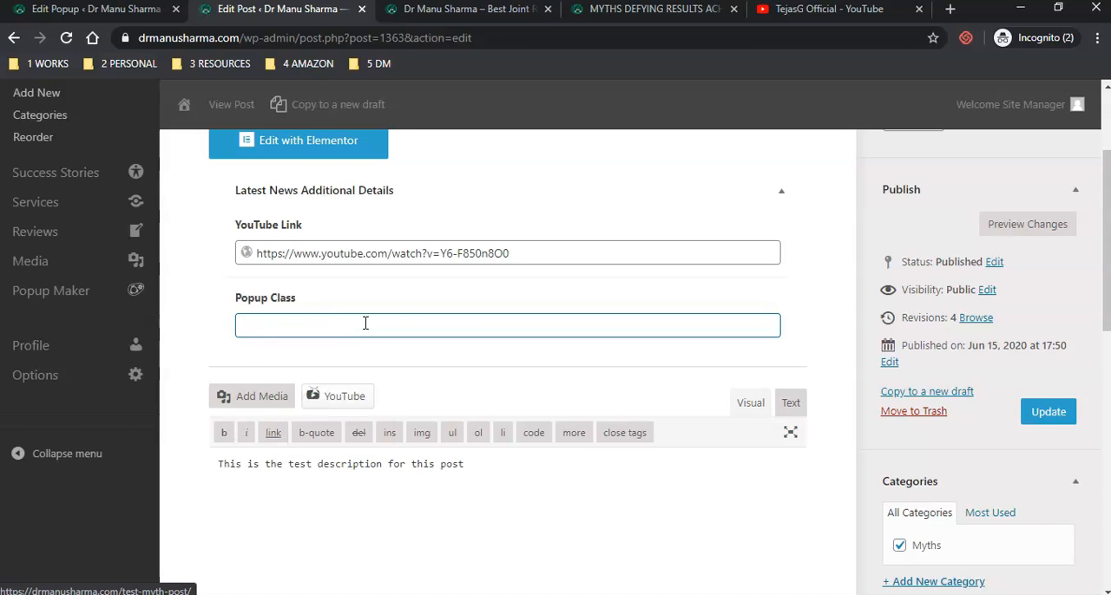
{"action": "scroll", "coordinate": [322, 163], "scroll_direction": "up", "scroll_amount": 1}
{"action": "scroll", "coordinate": [540, 363], "scroll_direction": "down", "scroll_amount": 1}
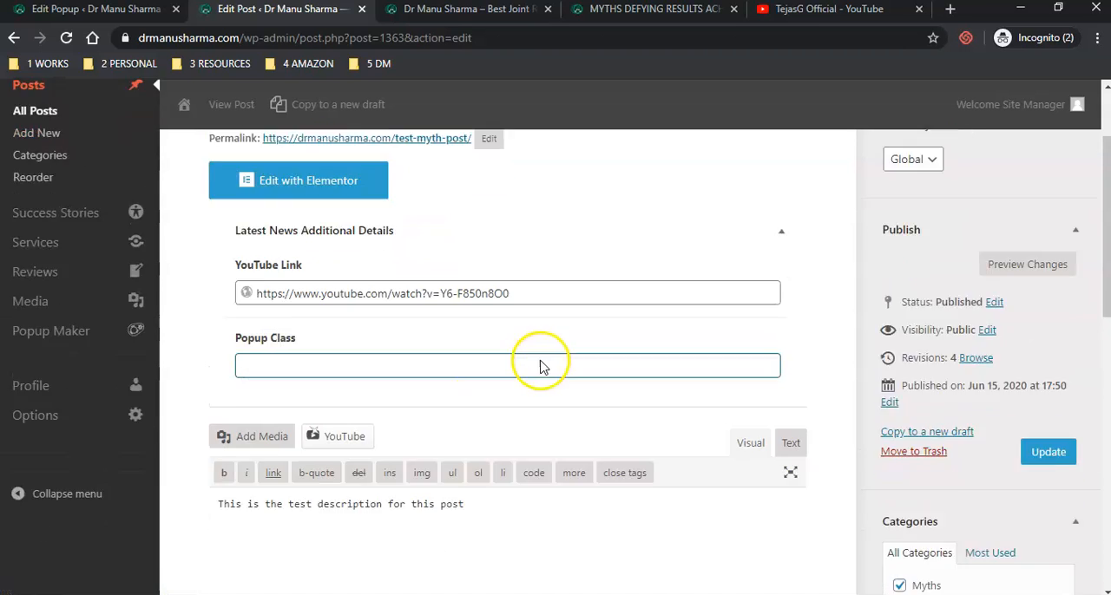
- Update Test Myth Post with its Popup Class empty and check its entry in the homepage's Myths Defying Results Achieved section
{"action": "scroll", "coordinate": [539, 364], "scroll_direction": "down", "scroll_amount": 1}
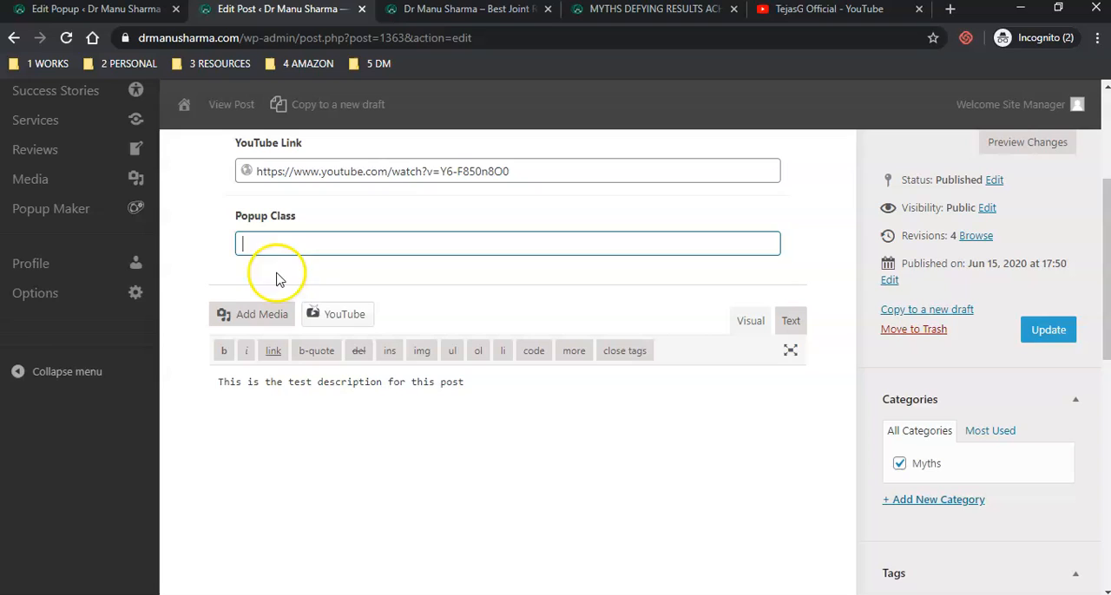
{"action": "left_click", "coordinate": [1047, 334]}
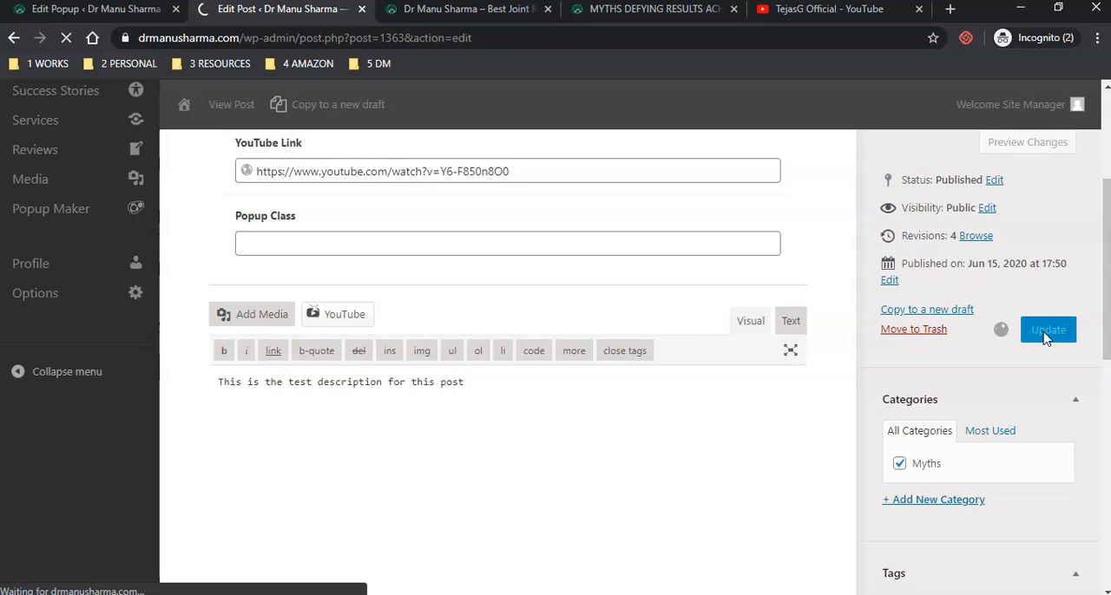
{"action": "left_click", "coordinate": [451, 23]}
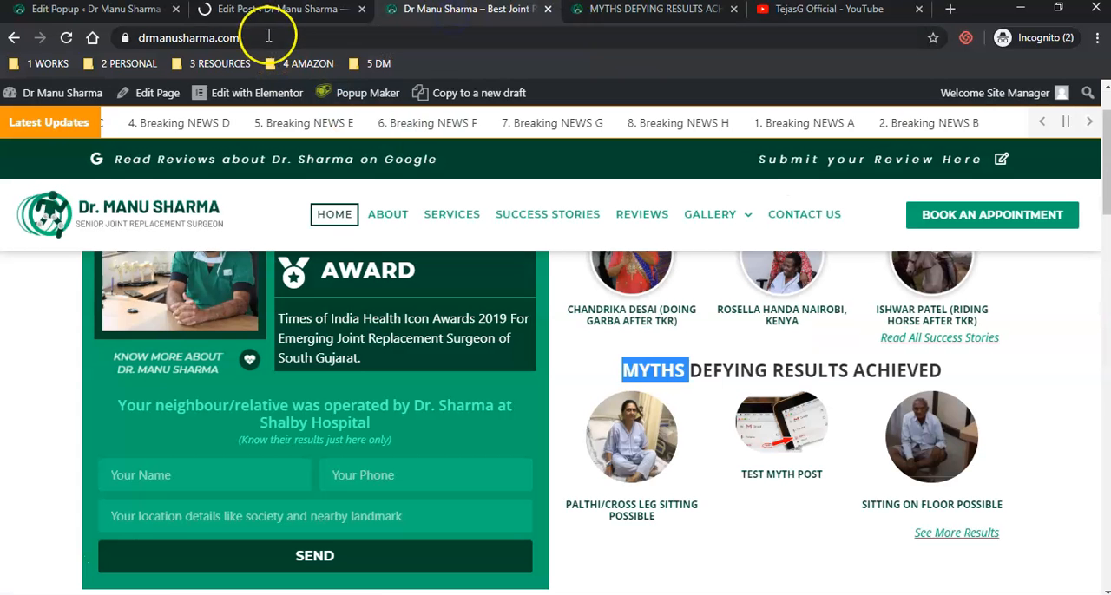
{"action": "left_click", "coordinate": [272, 10]}
{"action": "scroll", "coordinate": [426, 466], "scroll_direction": "down", "scroll_amount": 2}
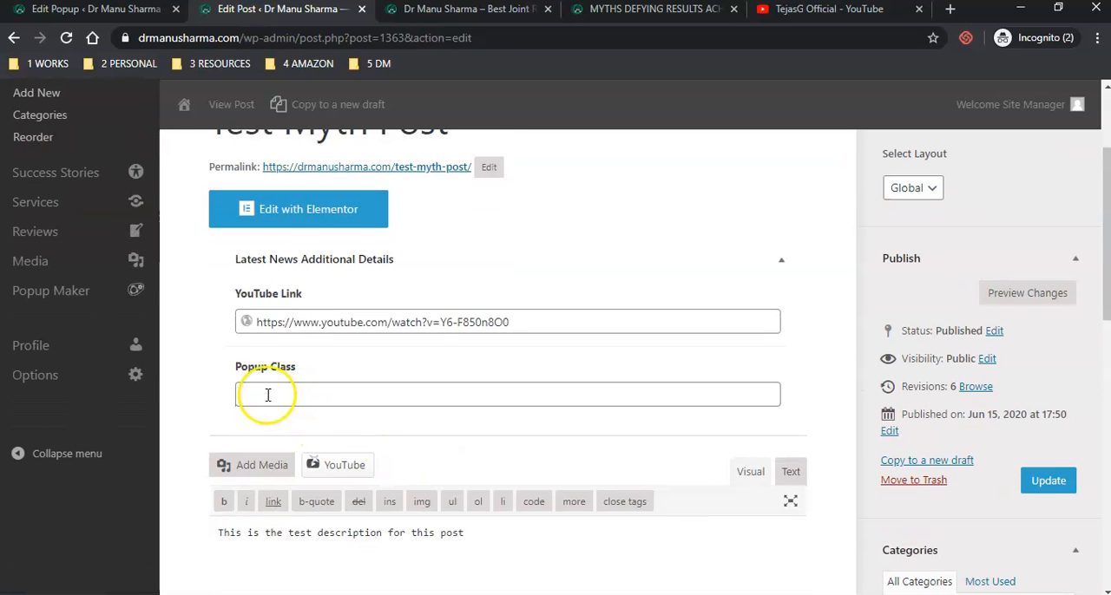
{"action": "left_click", "coordinate": [262, 395]}
{"action": "left_click", "coordinate": [419, 10]}
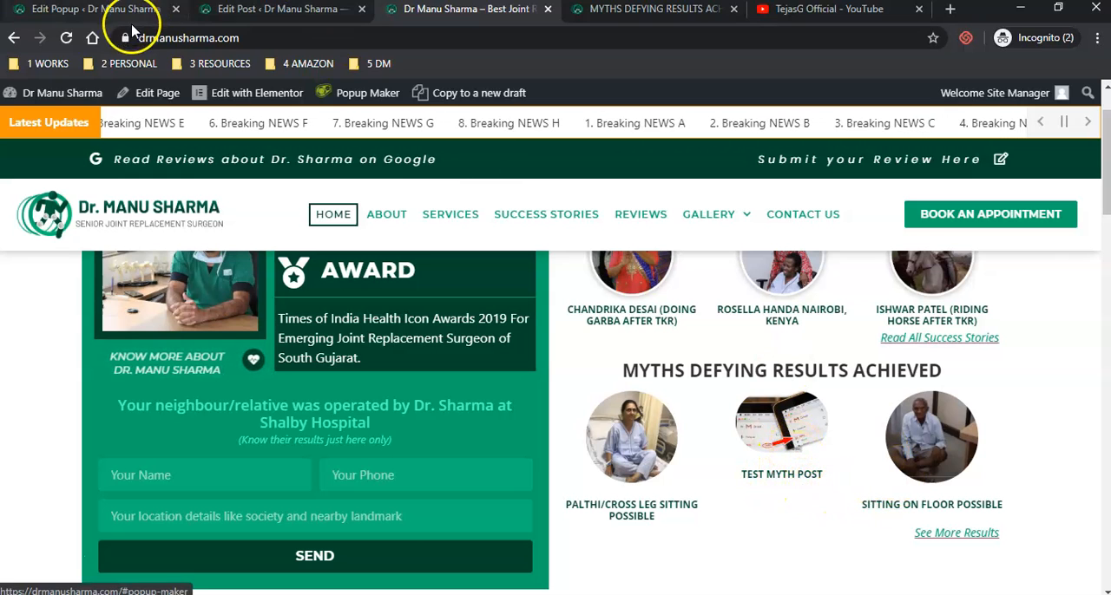
- Open the posts list, then check Test Myth Post on the homepage and reload the Myths Defying Results Achieved page
{"action": "left_click", "coordinate": [104, 8]}
{"action": "left_click", "coordinate": [22, 213]}
{"action": "left_click", "coordinate": [269, 8]}
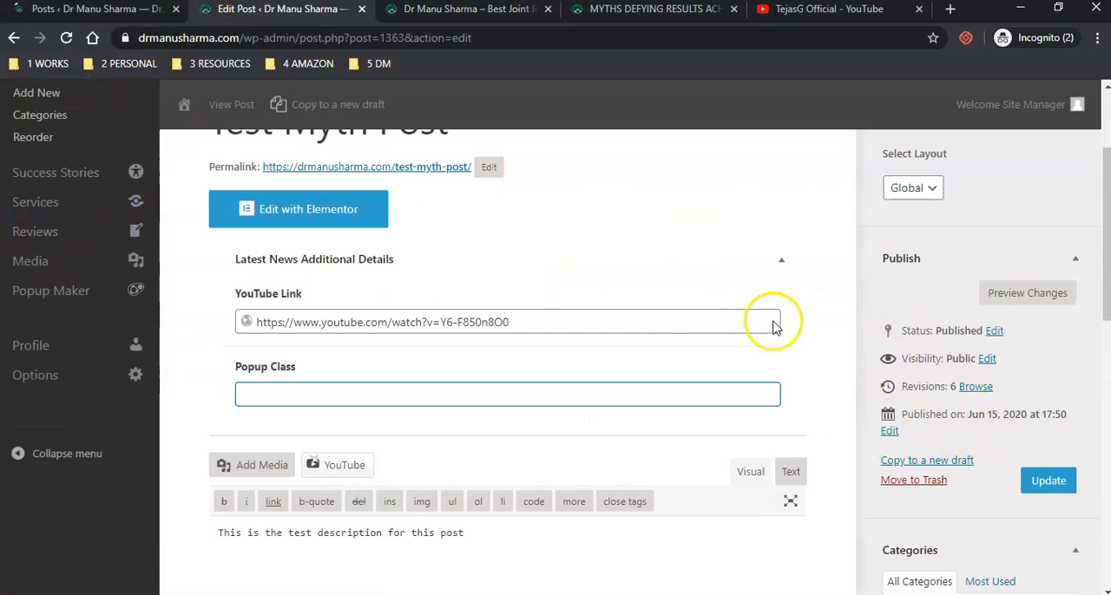
{"action": "left_click", "coordinate": [428, 8]}
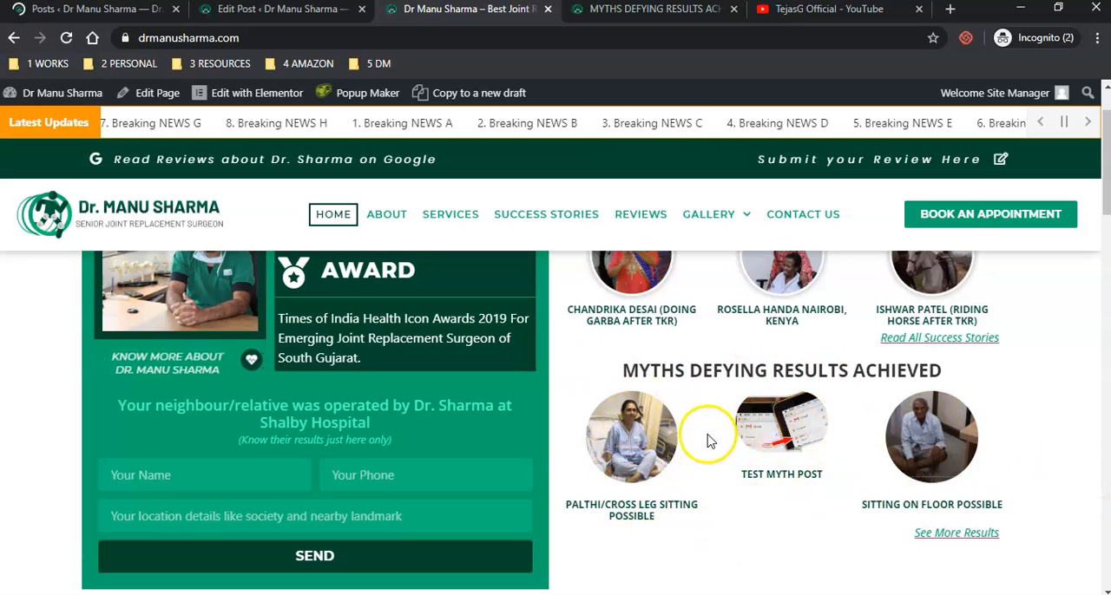
{"action": "left_click_drag", "start_coordinate": [782, 433], "coordinate": [762, 451]}
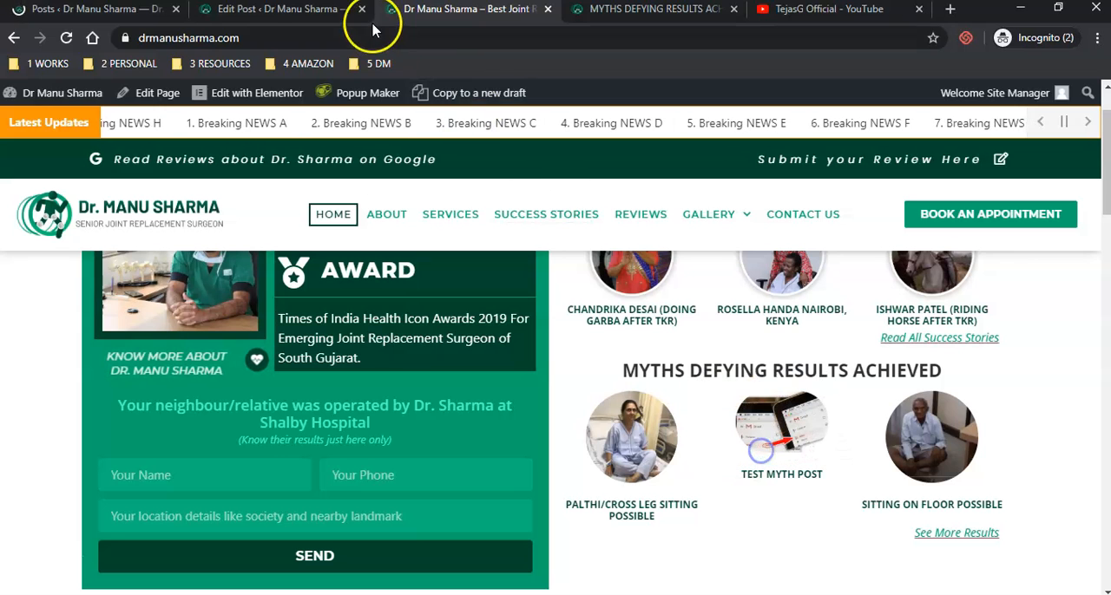
{"action": "left_click", "coordinate": [659, 15]}
{"action": "left_click", "coordinate": [536, 332]}
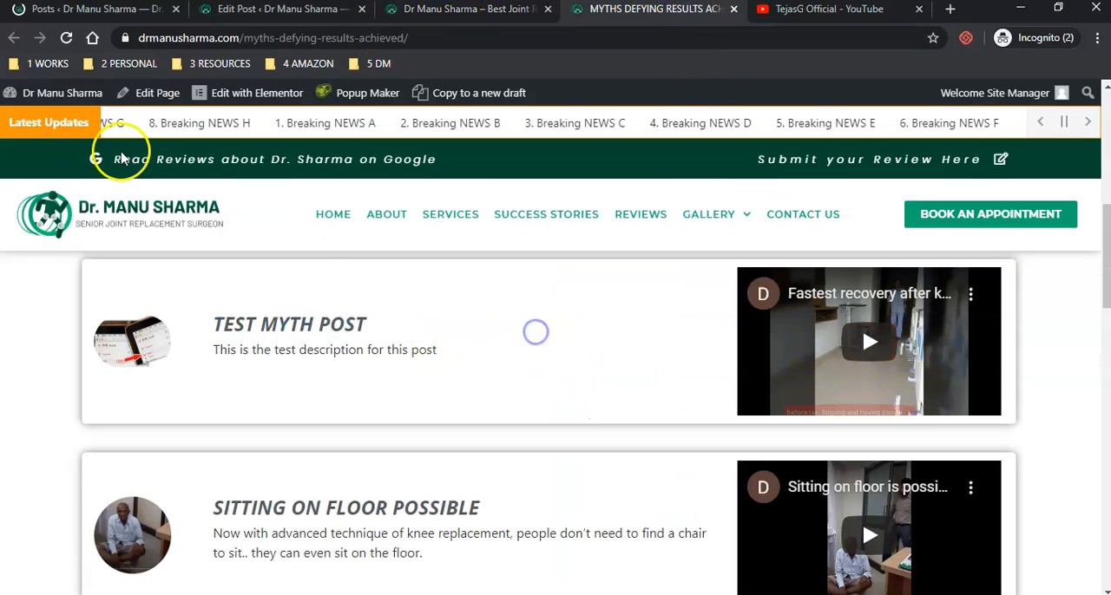
{"action": "left_click", "coordinate": [64, 40]}
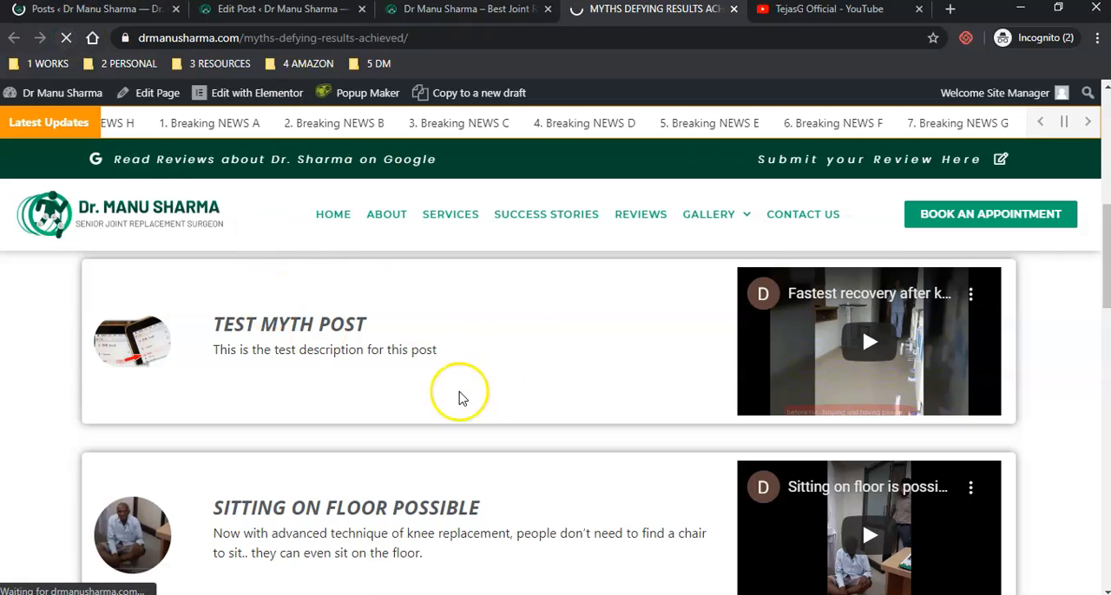
- Open the Reorder page for posts
{"action": "left_click", "coordinate": [98, 18]}
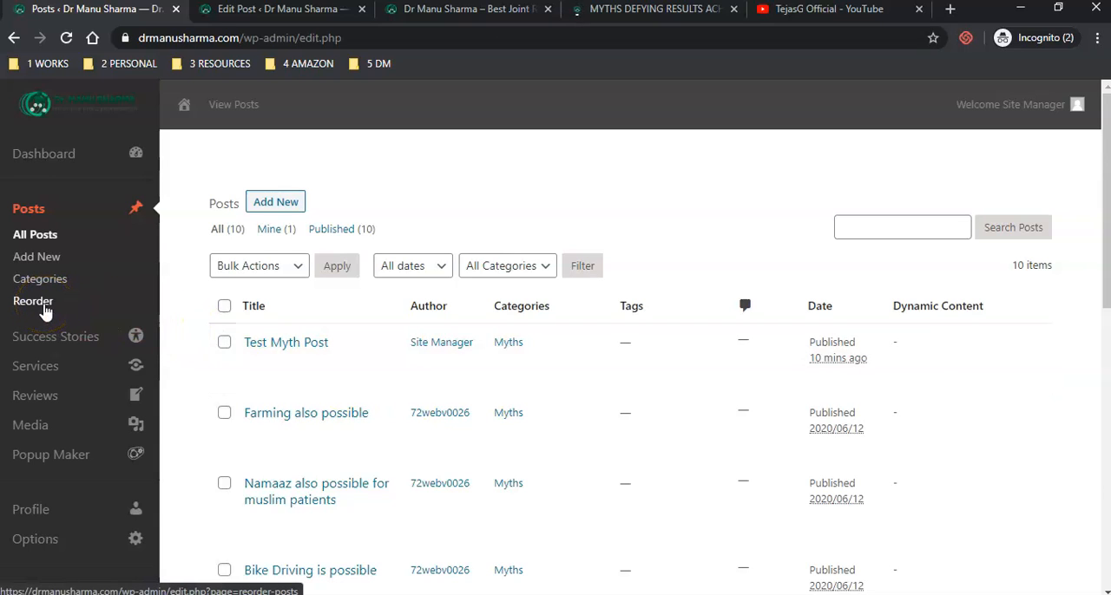
{"action": "left_click", "coordinate": [15, 209]}
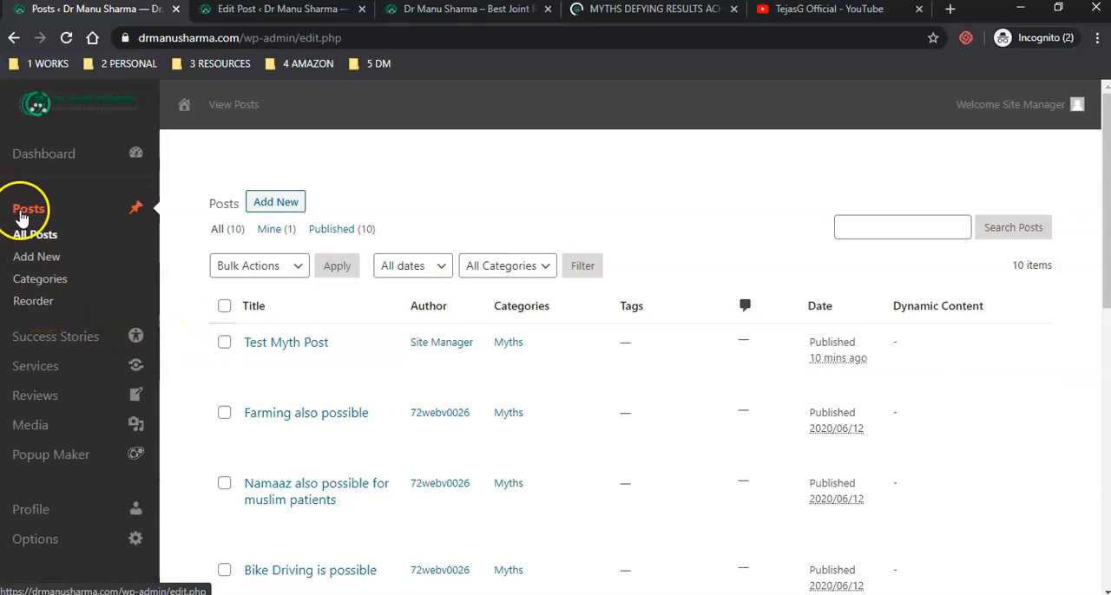
{"action": "left_click", "coordinate": [15, 299]}
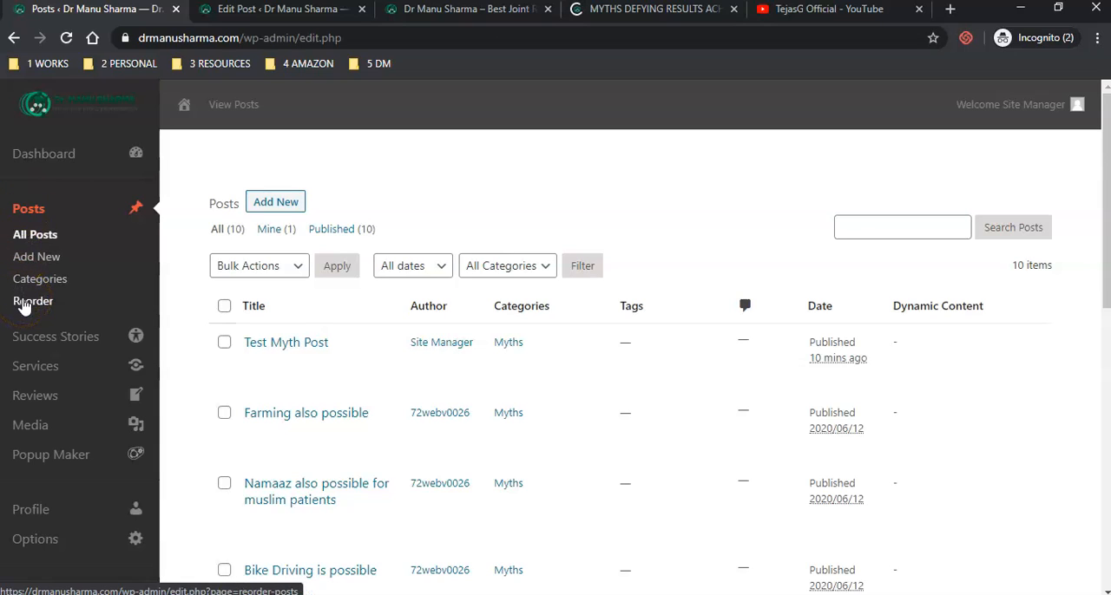
{"action": "left_click", "coordinate": [23, 301]}
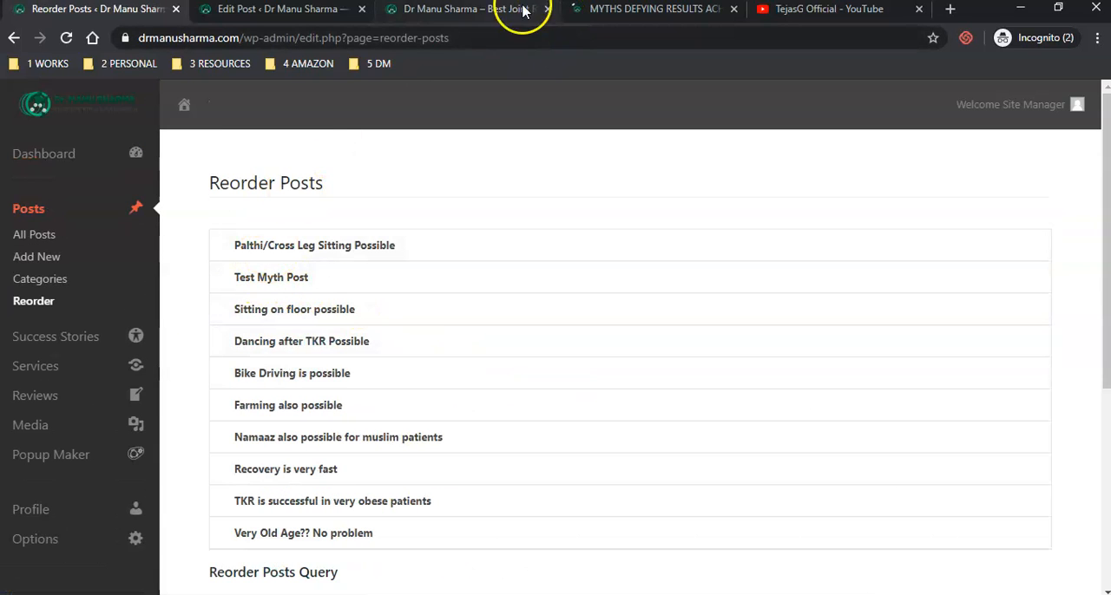
- Check the myth order on the homepage and move Test Myth Post between Bike Driving is possible and Farming also possible
{"action": "left_click", "coordinate": [466, 11]}
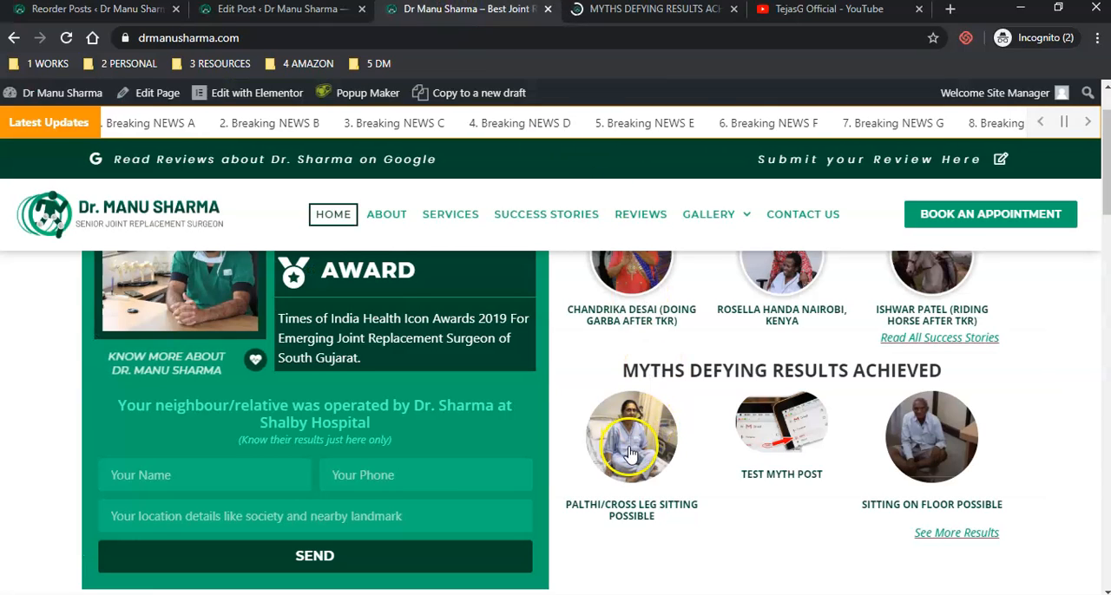
{"action": "left_click_drag", "start_coordinate": [643, 407], "coordinate": [619, 448]}
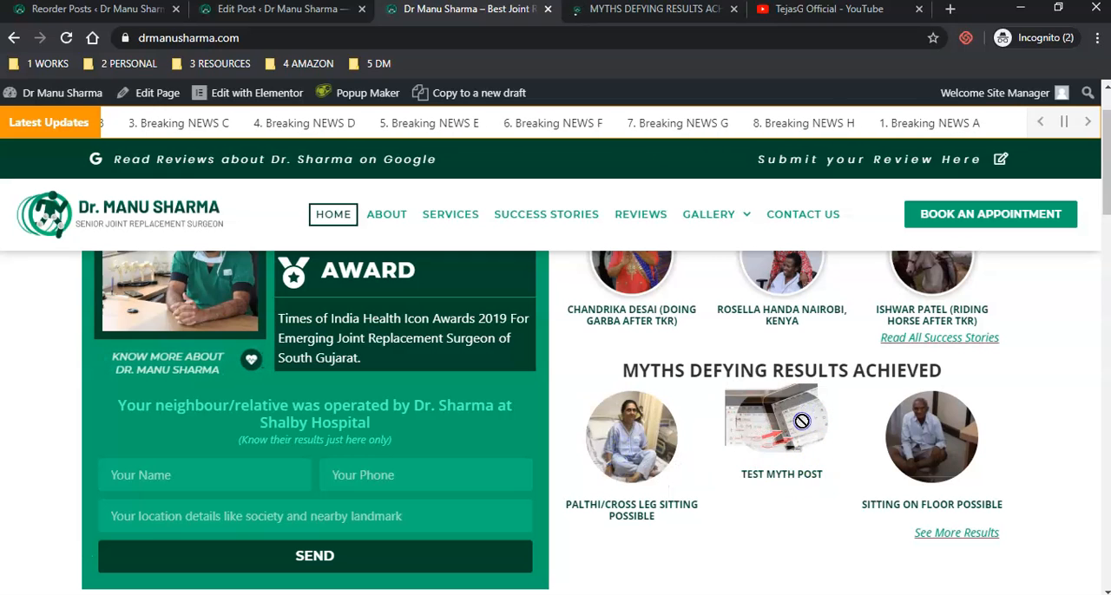
{"action": "left_click_drag", "start_coordinate": [943, 436], "coordinate": [946, 447]}
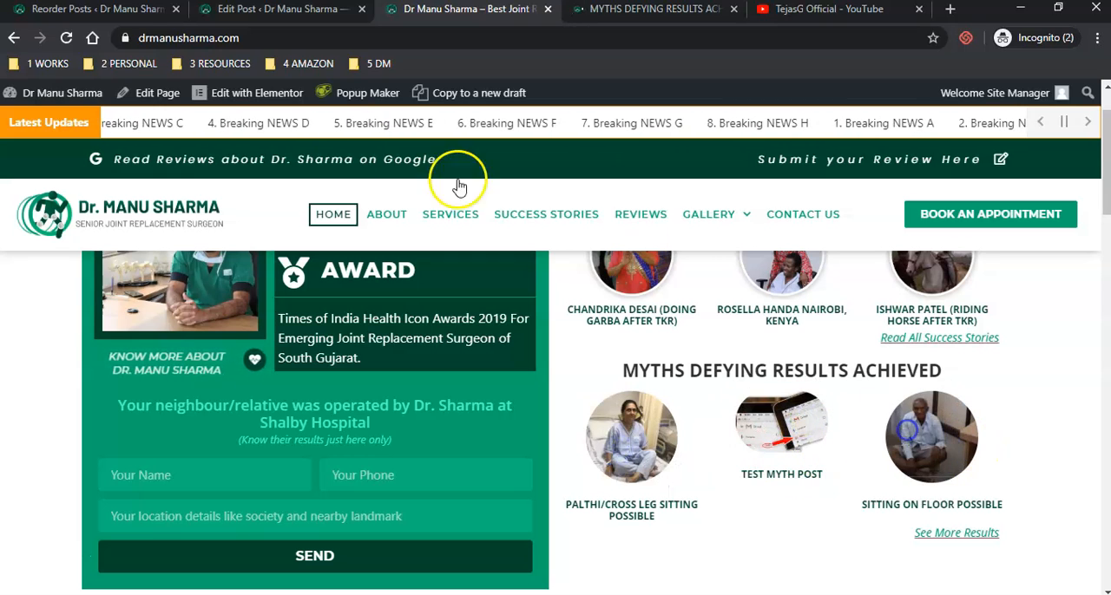
{"action": "left_click", "coordinate": [95, 10]}
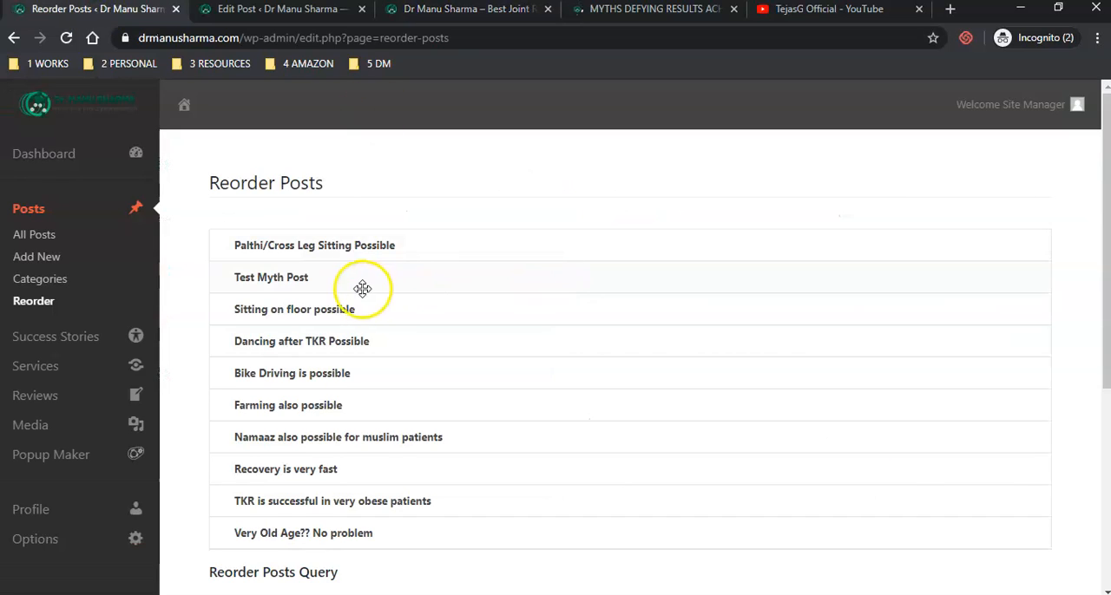
{"action": "left_click_drag", "start_coordinate": [343, 277], "coordinate": [314, 358]}
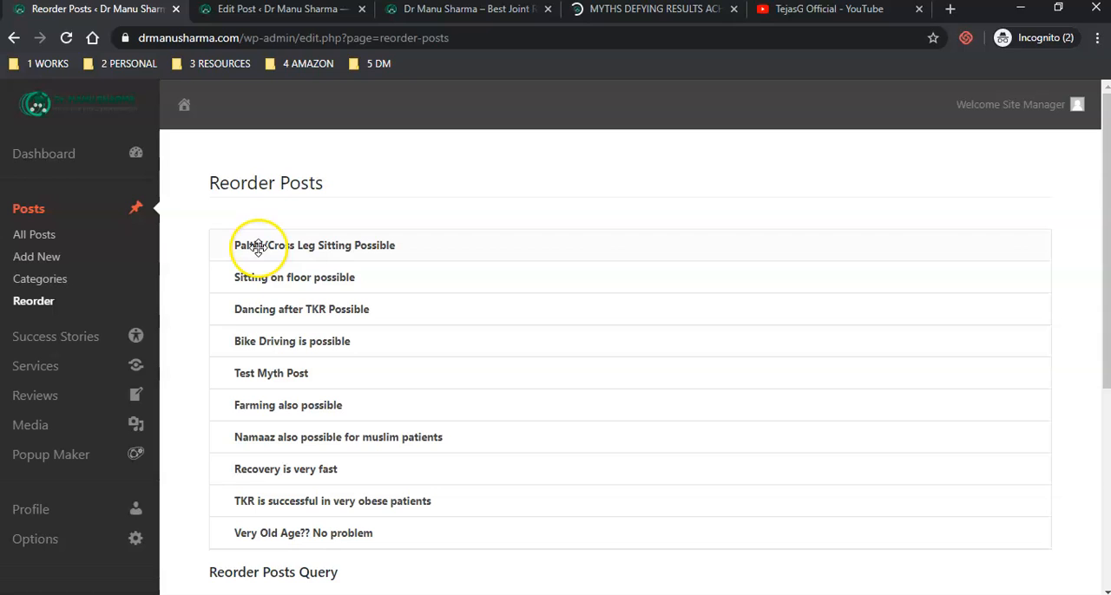
- Reload the homepage and compare its Myths Defying Results Achieved section with the Reorder Posts list
{"action": "left_click", "coordinate": [426, 12]}
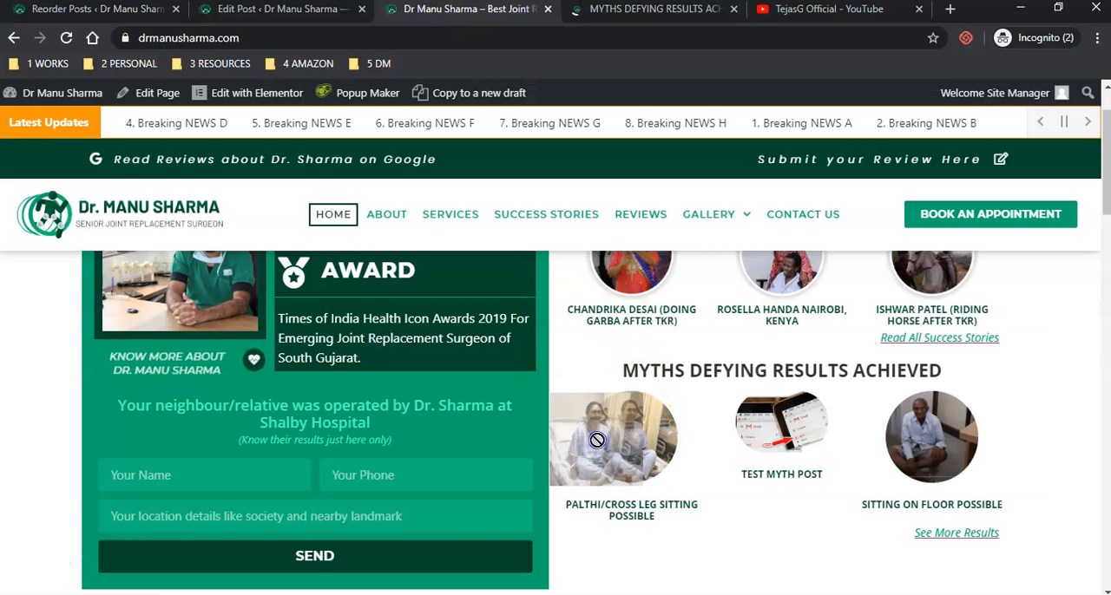
{"action": "left_click", "coordinate": [91, 10]}
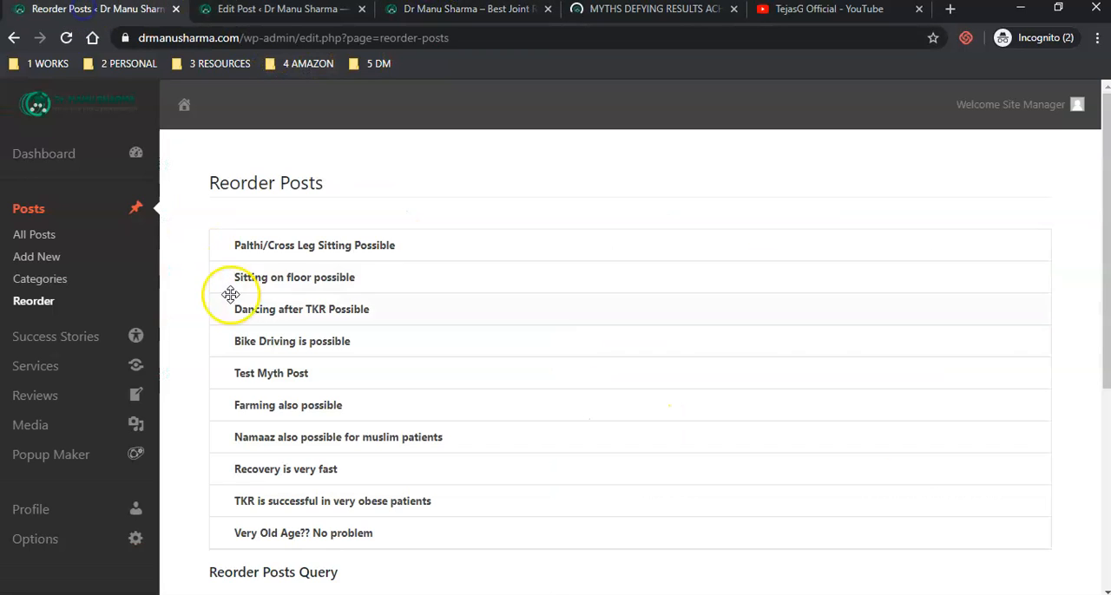
{"action": "left_click_drag", "start_coordinate": [259, 283], "coordinate": [323, 284]}
{"action": "left_click", "coordinate": [469, 12]}
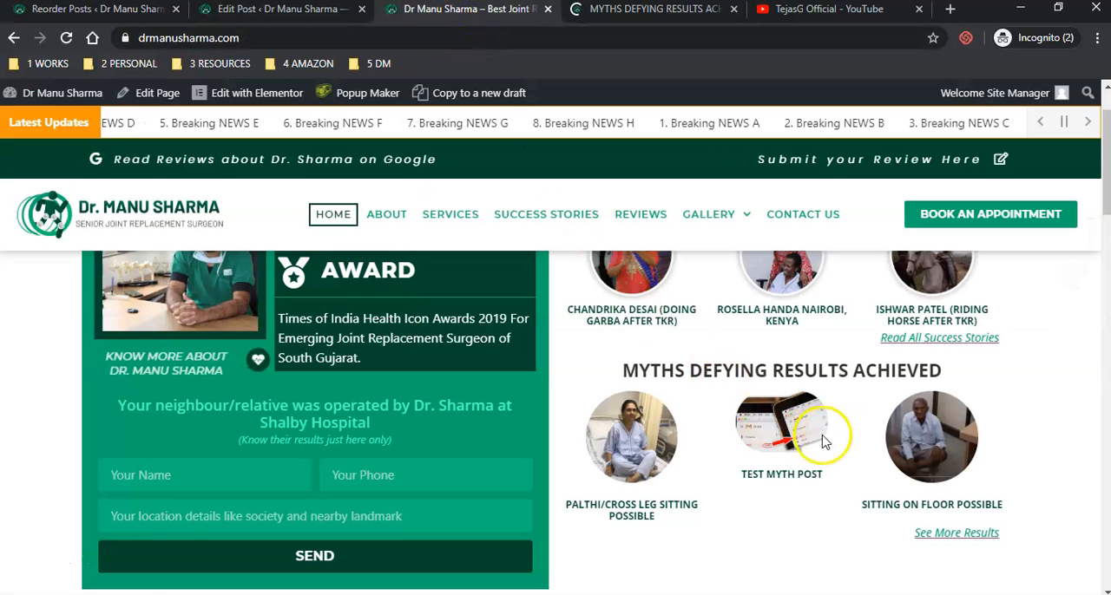
{"action": "left_click", "coordinate": [68, 37]}
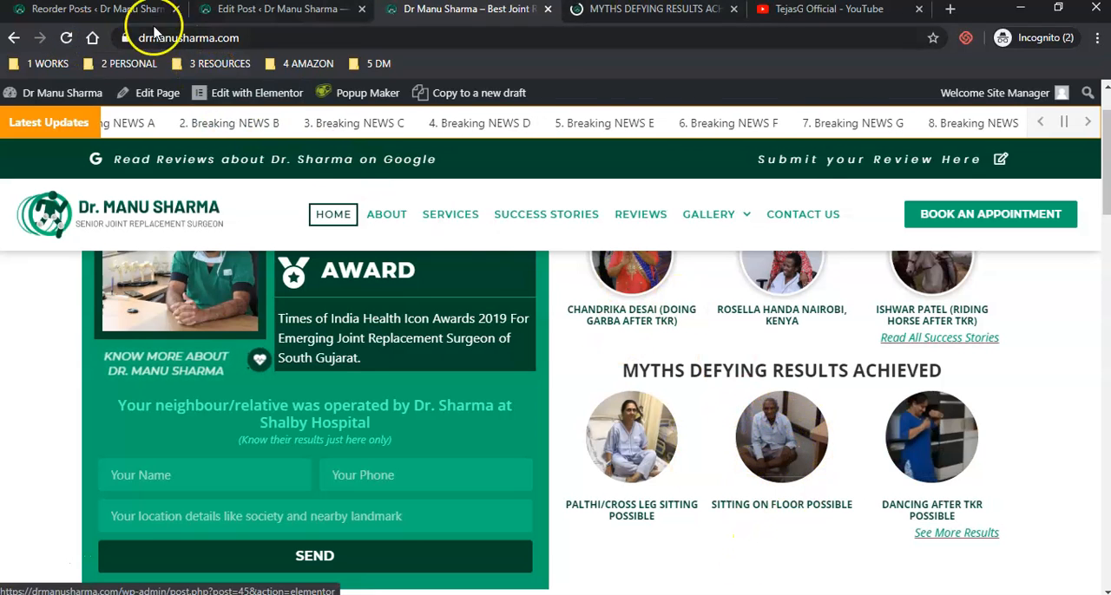
{"action": "left_click", "coordinate": [106, 13]}
{"action": "left_click_drag", "start_coordinate": [287, 313], "coordinate": [283, 312]}
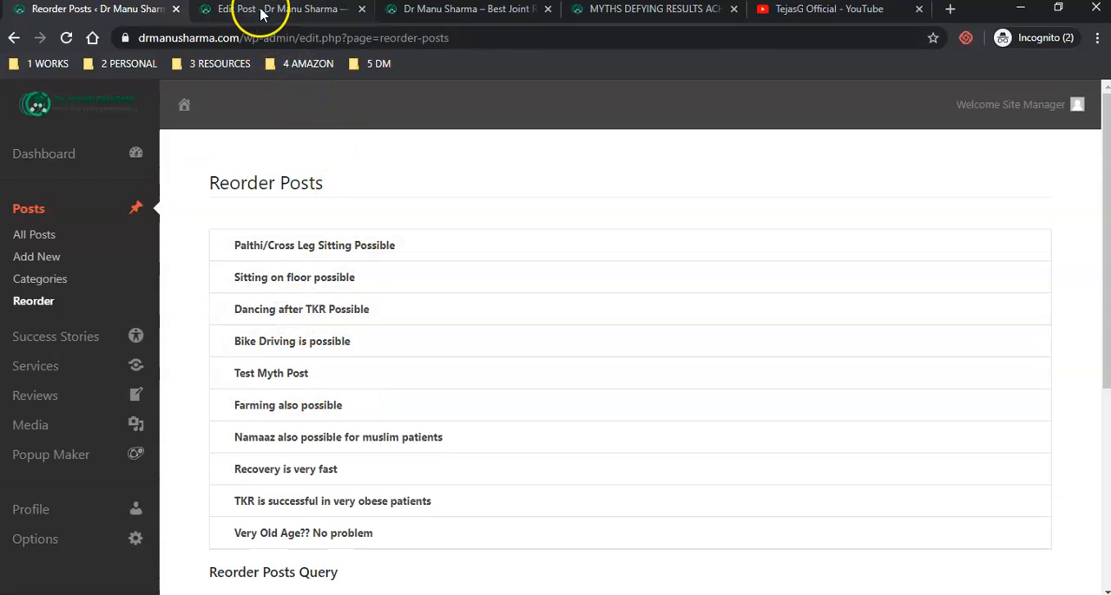
{"action": "left_click", "coordinate": [439, 11]}
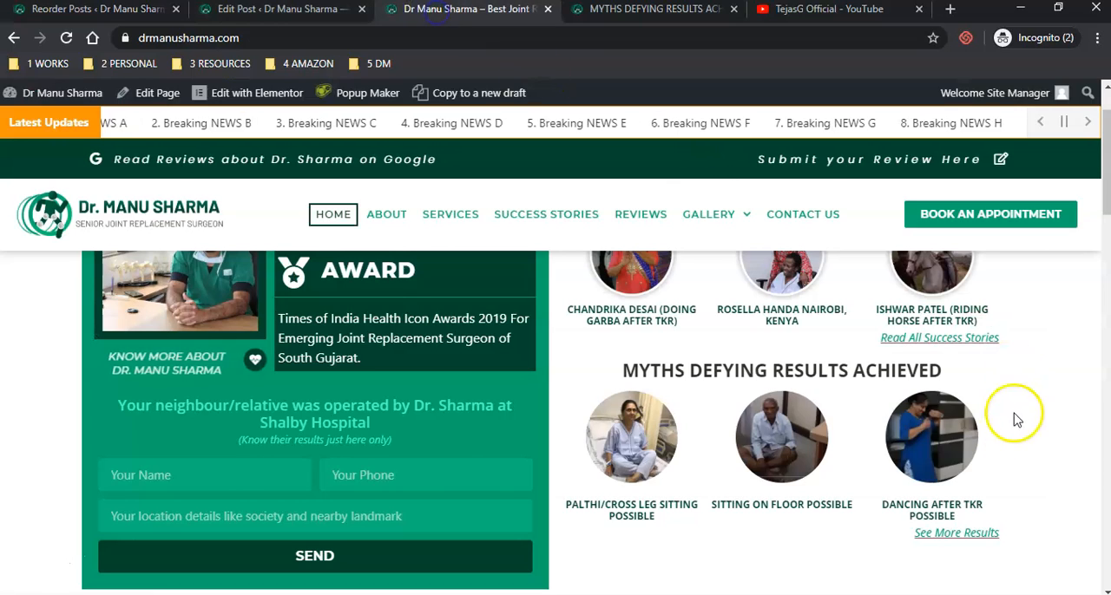
{"action": "left_click", "coordinate": [97, 13]}
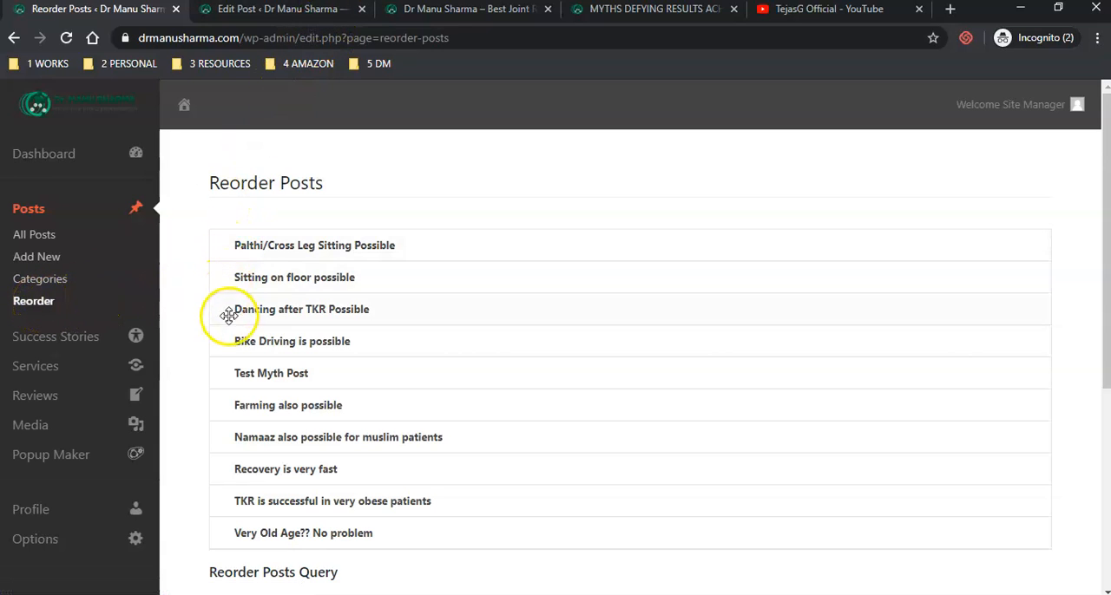
{"action": "left_click", "coordinate": [442, 12]}
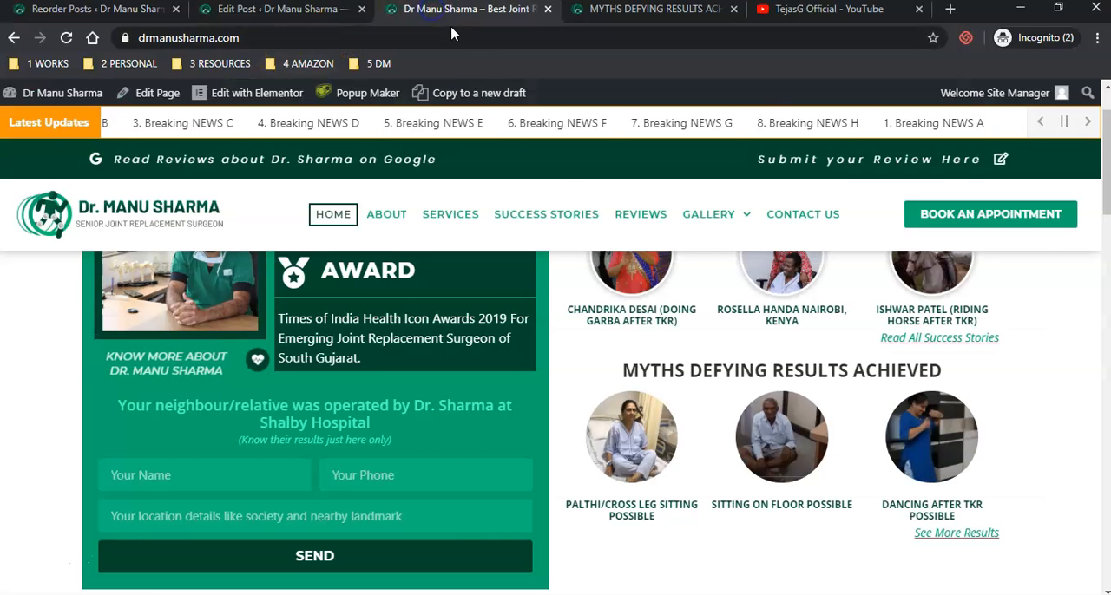
- Try the popups of the homepage's Sitting on Floor, Palthi/Cross Leg Sitting and Dancing after TKR myths
{"action": "left_click", "coordinate": [761, 451]}
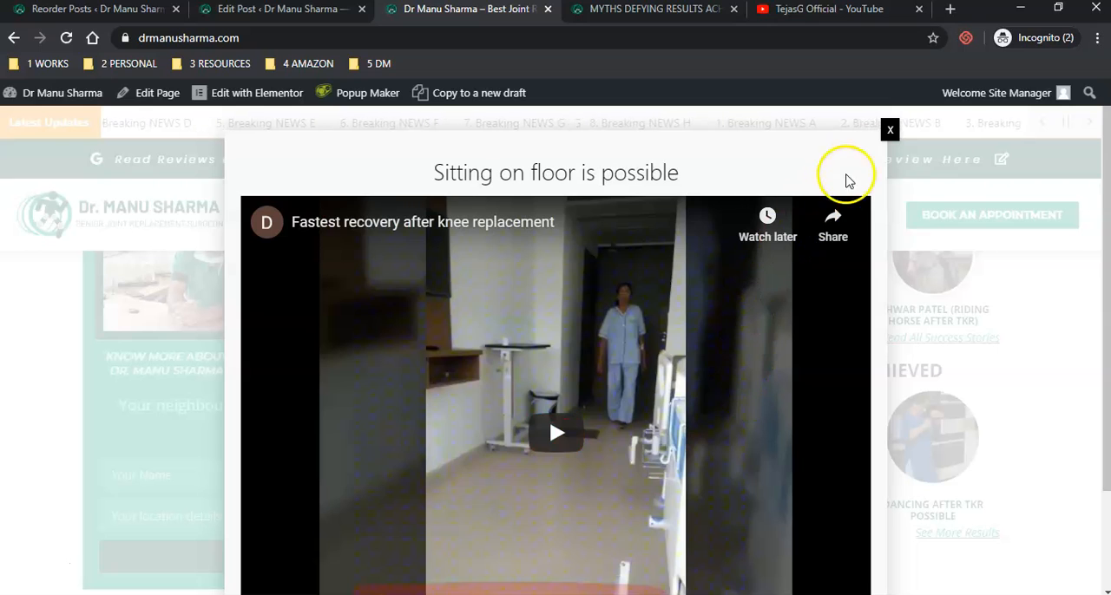
{"action": "left_click", "coordinate": [889, 130]}
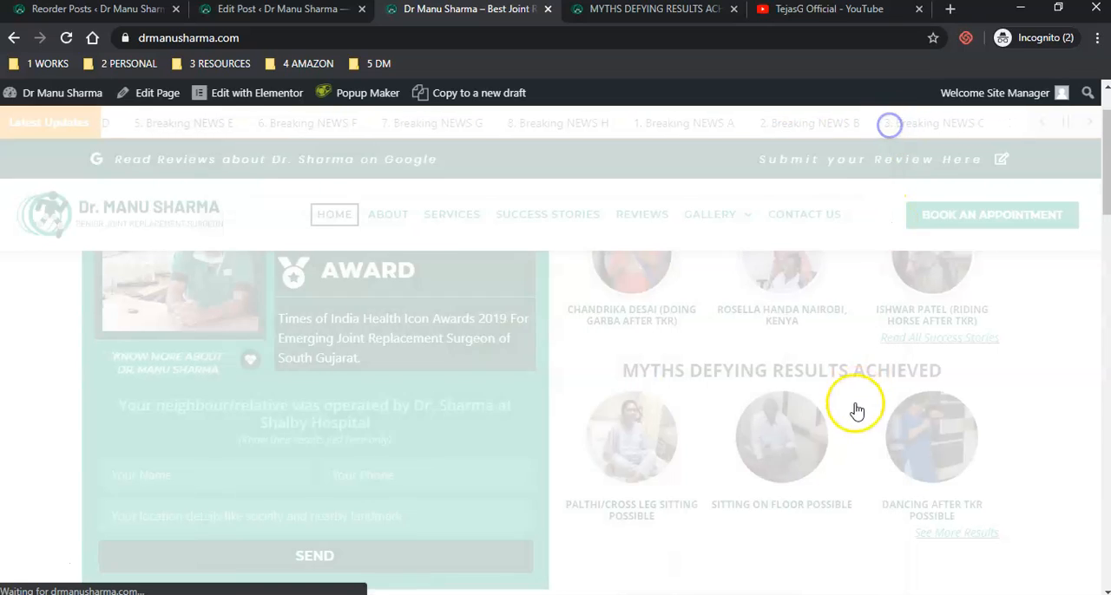
{"action": "left_click", "coordinate": [643, 453]}
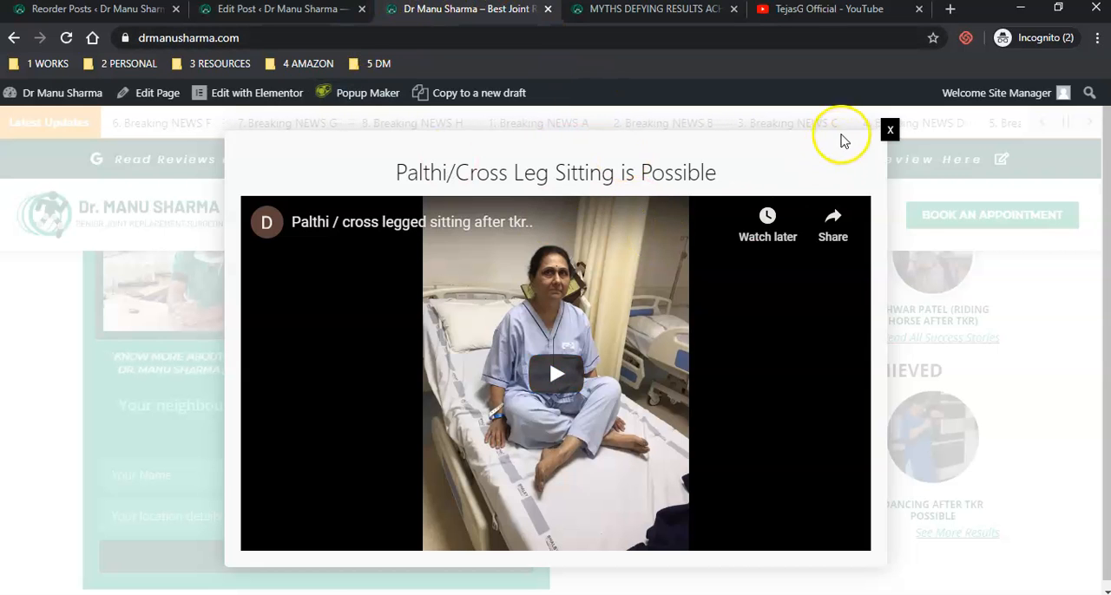
{"action": "left_click", "coordinate": [889, 130]}
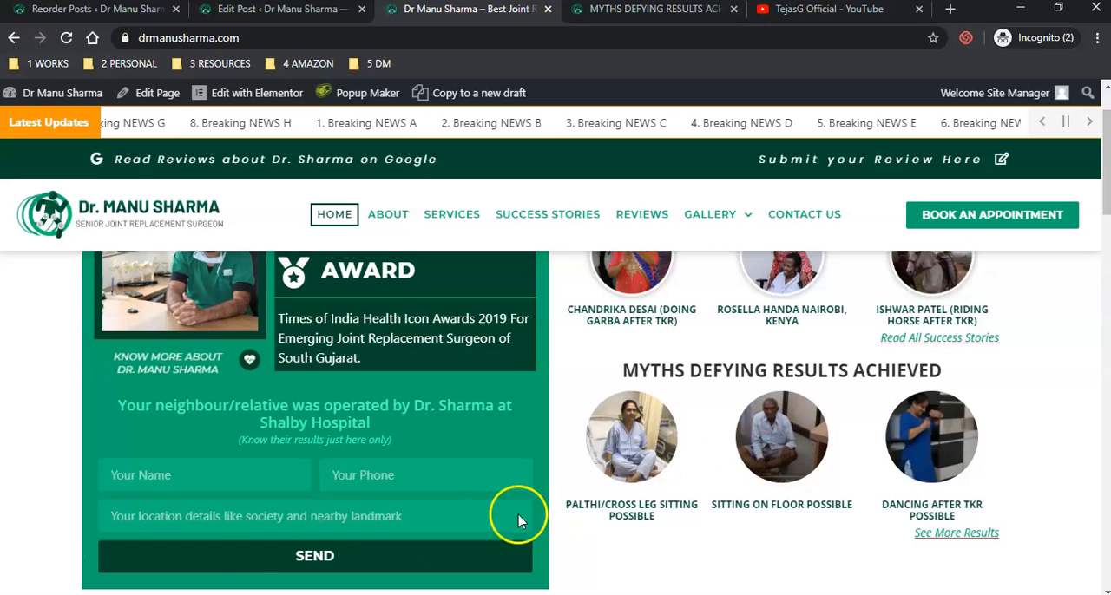
{"action": "left_click", "coordinate": [917, 418]}
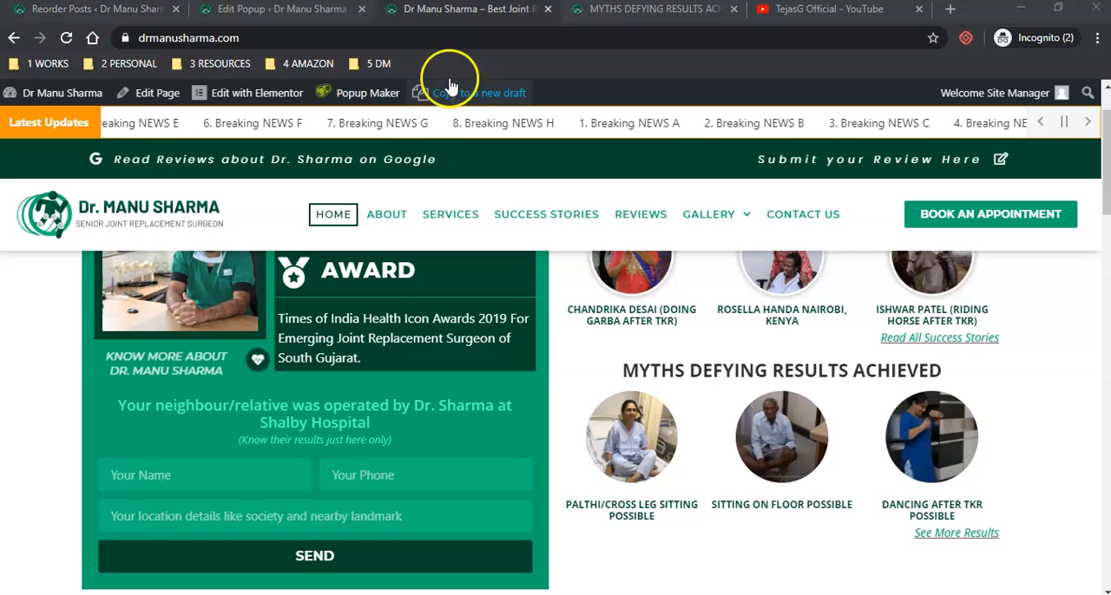
- Review the myth 2 popup's name, title and video, and return to the homepage's myths section
{"action": "left_click", "coordinate": [228, 11]}
{"action": "scroll", "coordinate": [459, 379], "scroll_direction": "down", "scroll_amount": 2}
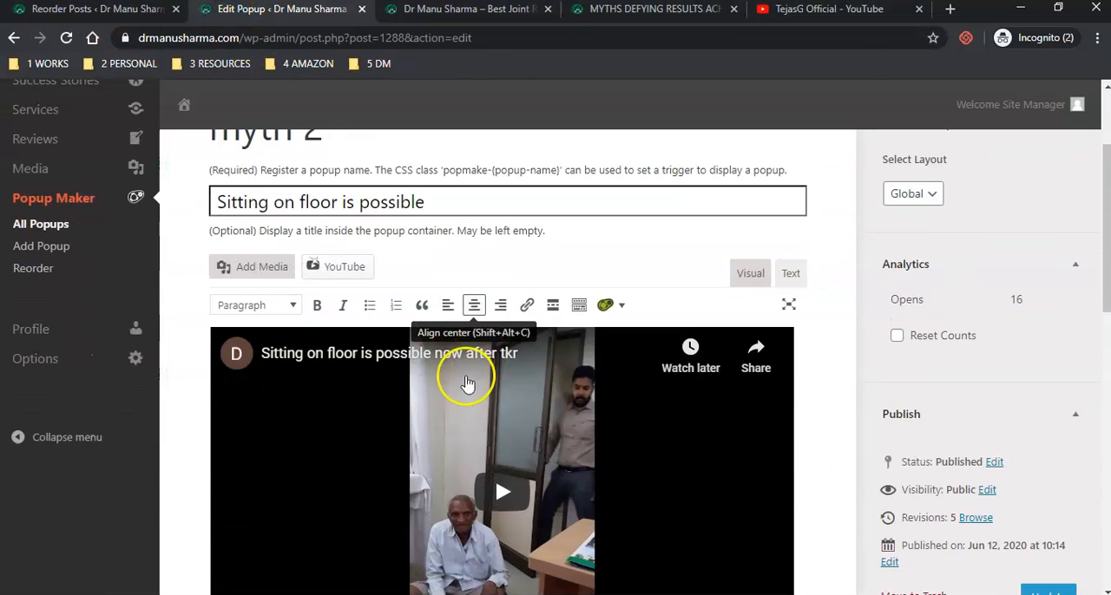
{"action": "scroll", "coordinate": [300, 208], "scroll_direction": "up", "scroll_amount": 1}
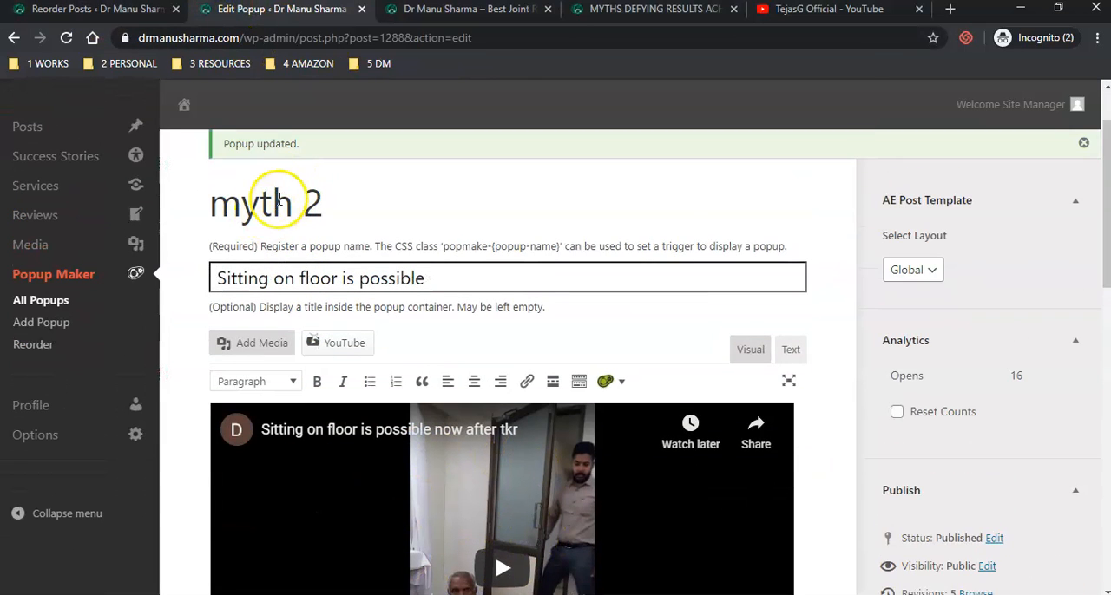
{"action": "left_click", "coordinate": [424, 10]}
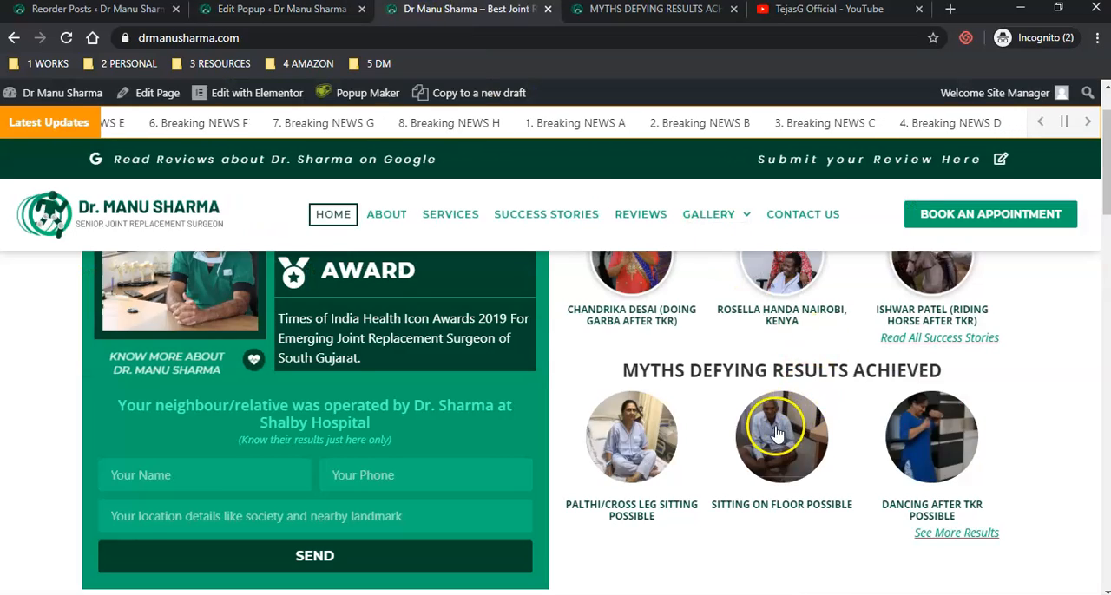
- Check the homepage popups of the Sitting on Floor, Dancing after TKR and Palthi/Cross Leg Sitting myths for matching titles and videos
{"action": "left_click", "coordinate": [777, 434]}
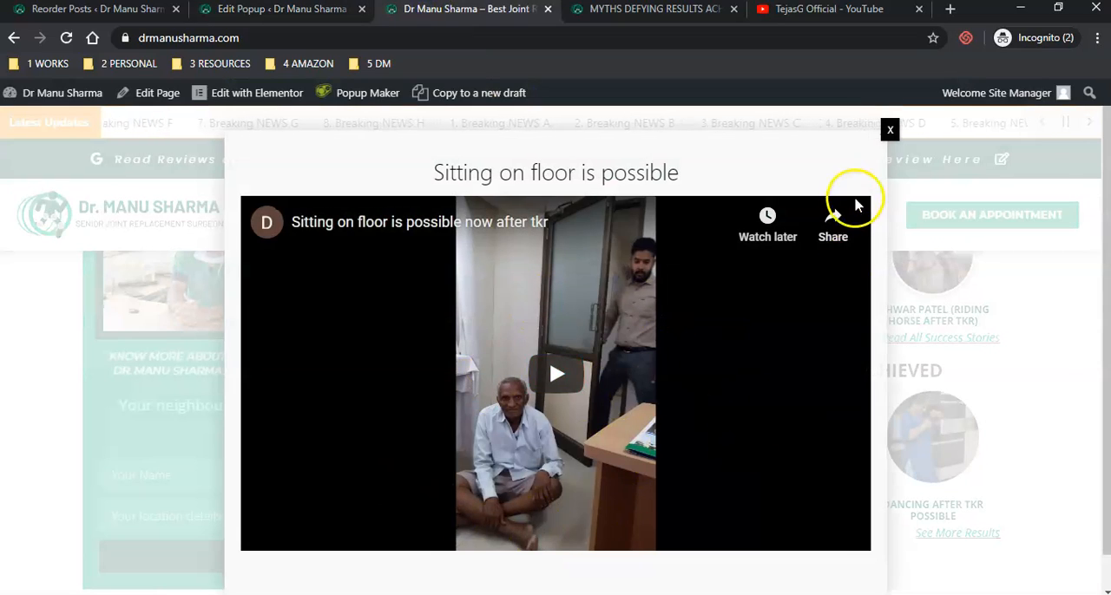
{"action": "left_click", "coordinate": [890, 130]}
{"action": "left_click", "coordinate": [964, 431]}
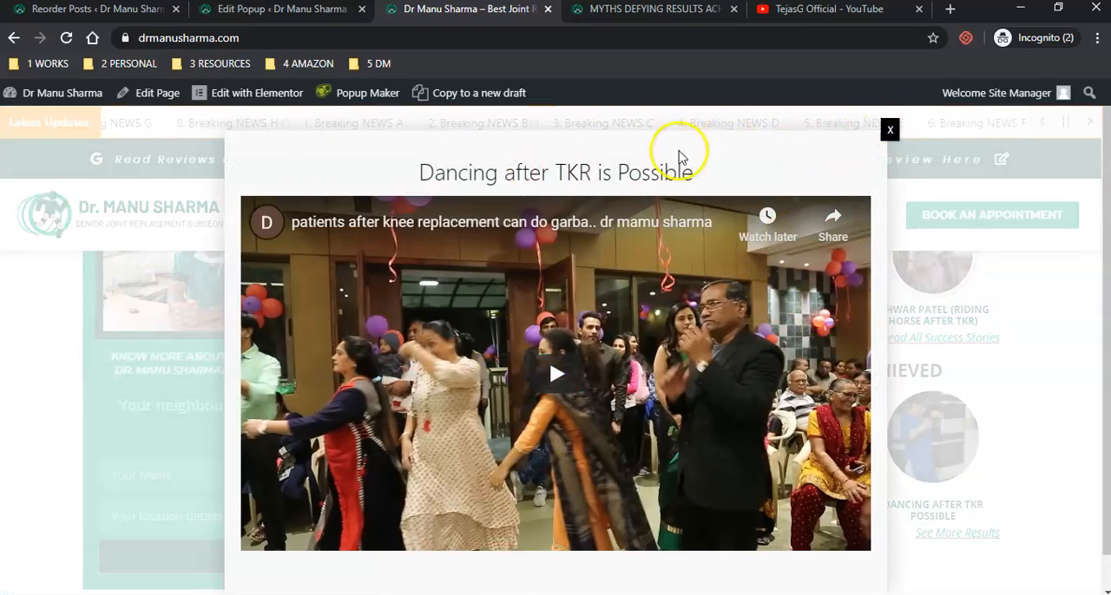
{"action": "left_click", "coordinate": [888, 135]}
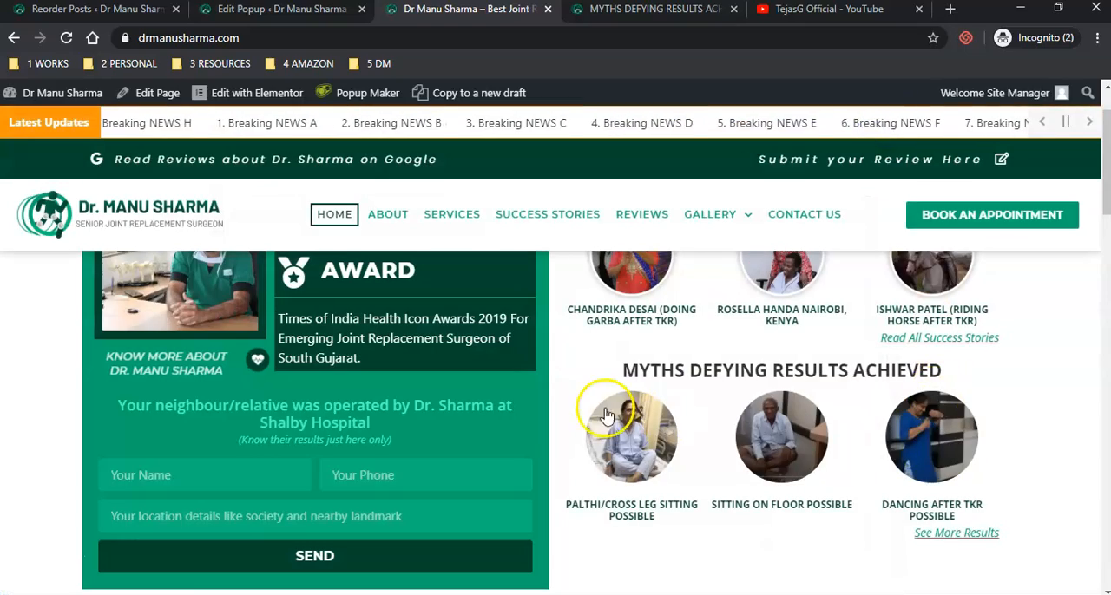
{"action": "left_click", "coordinate": [610, 416]}
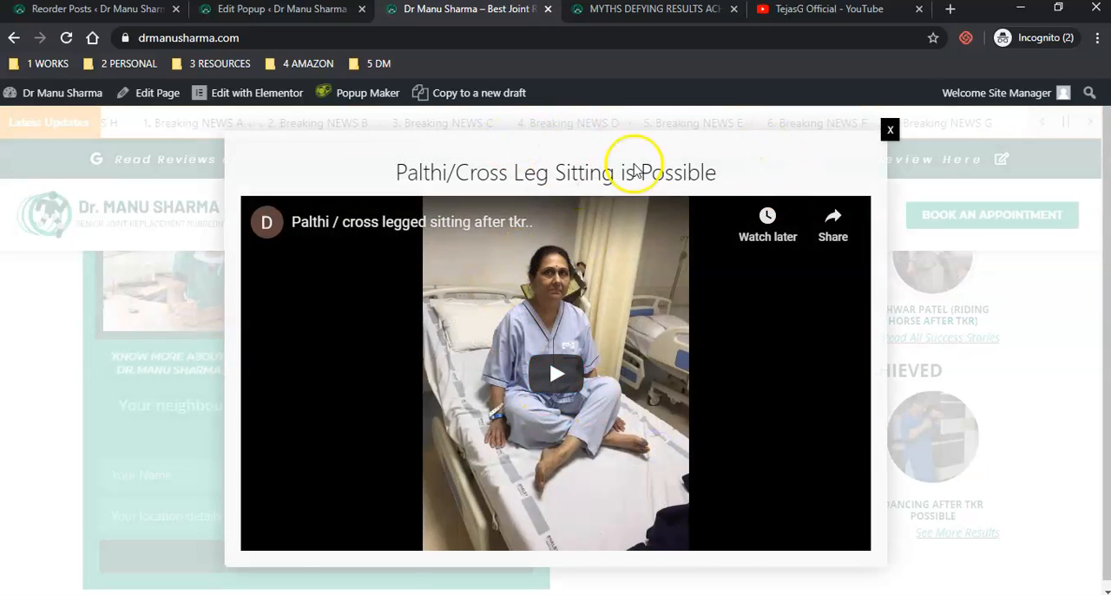
{"action": "left_click", "coordinate": [888, 130]}
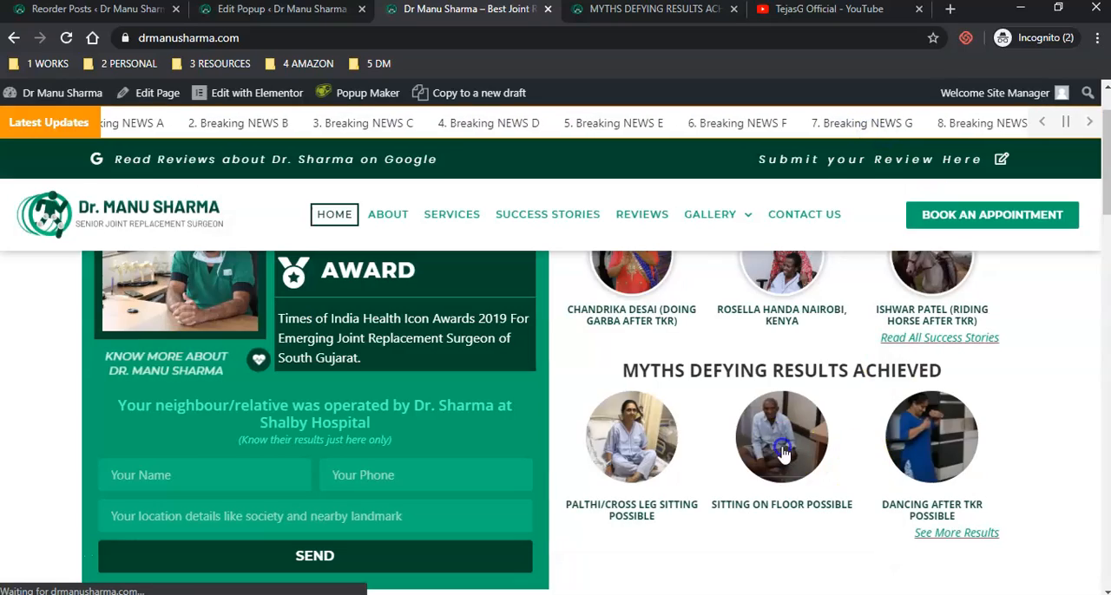
{"action": "left_click", "coordinate": [779, 443]}
{"action": "left_click", "coordinate": [890, 130]}
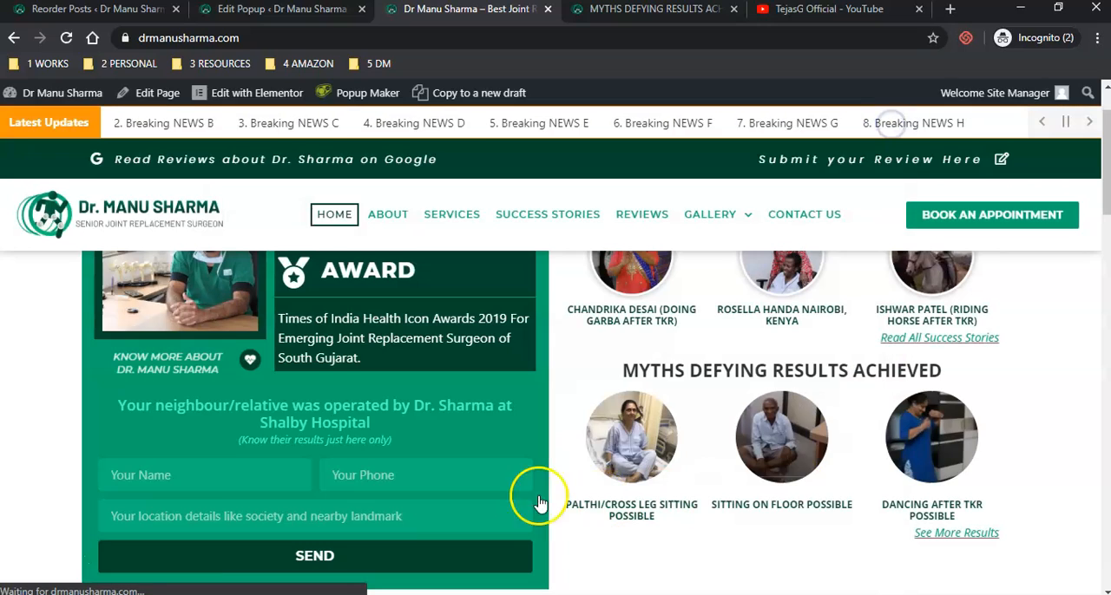
- Permanently delete Test Myth Post by way of the trash and return to the list of all posts
{"action": "left_click", "coordinate": [263, 19]}
{"action": "mouse_move", "coordinate": [72, 180]}
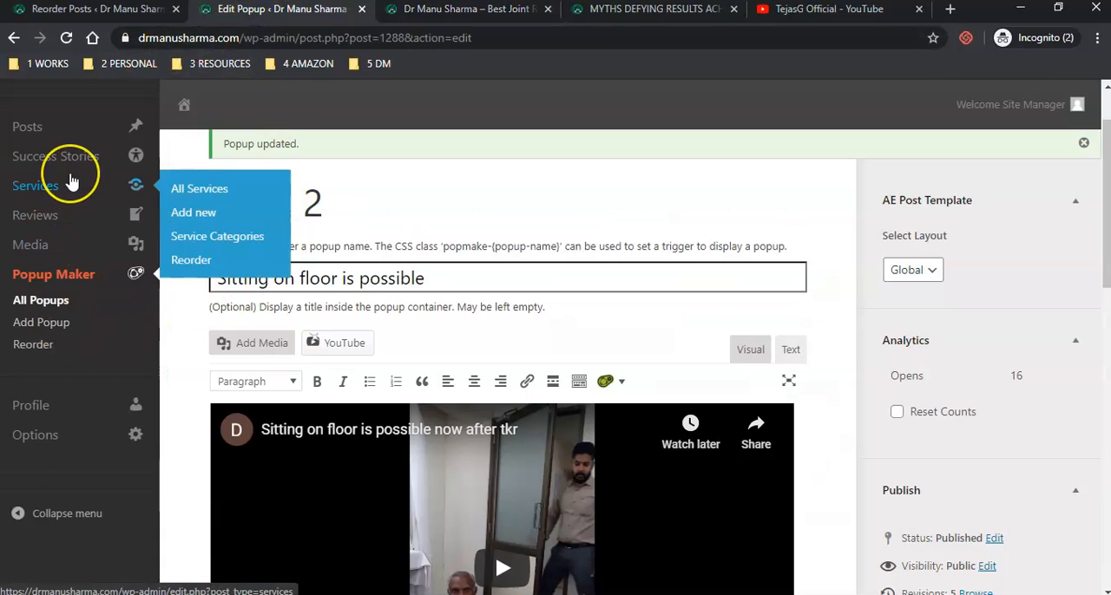
{"action": "left_click", "coordinate": [31, 11]}
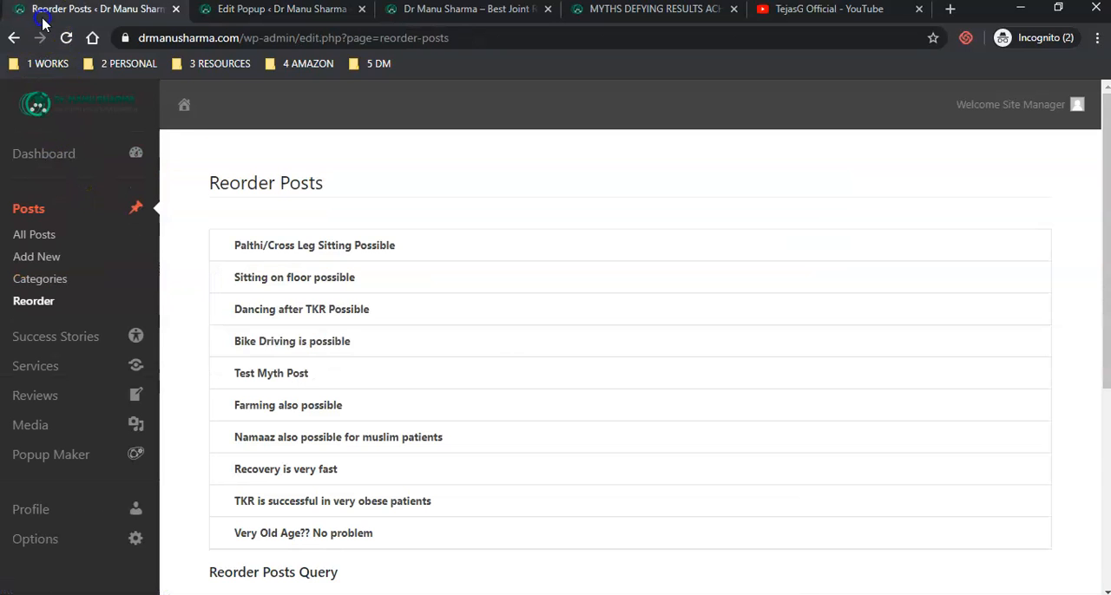
{"action": "left_click", "coordinate": [30, 208]}
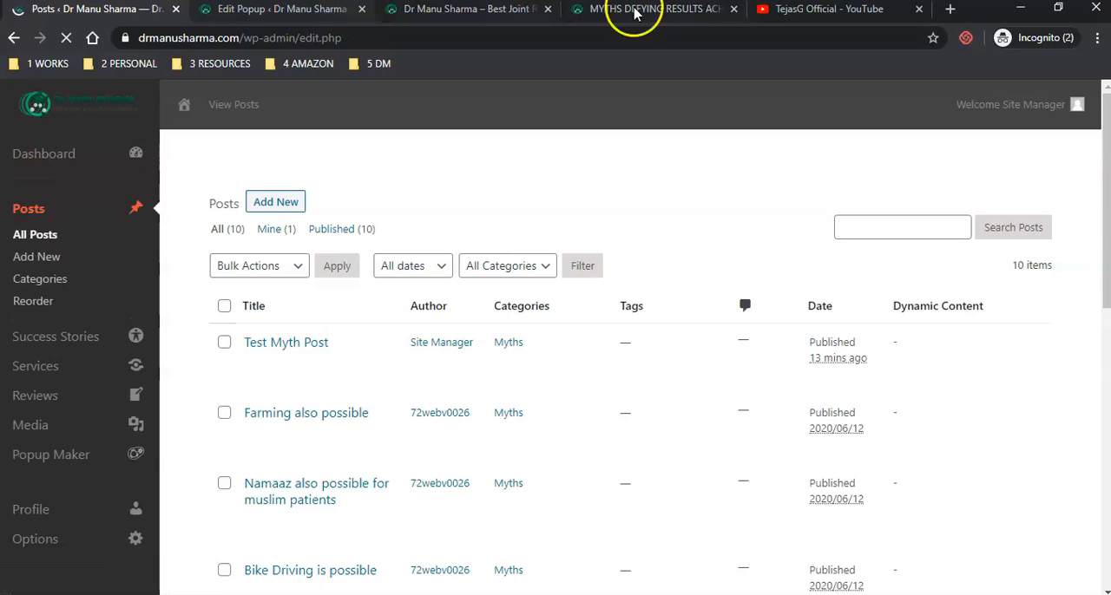
{"action": "left_click", "coordinate": [646, 11]}
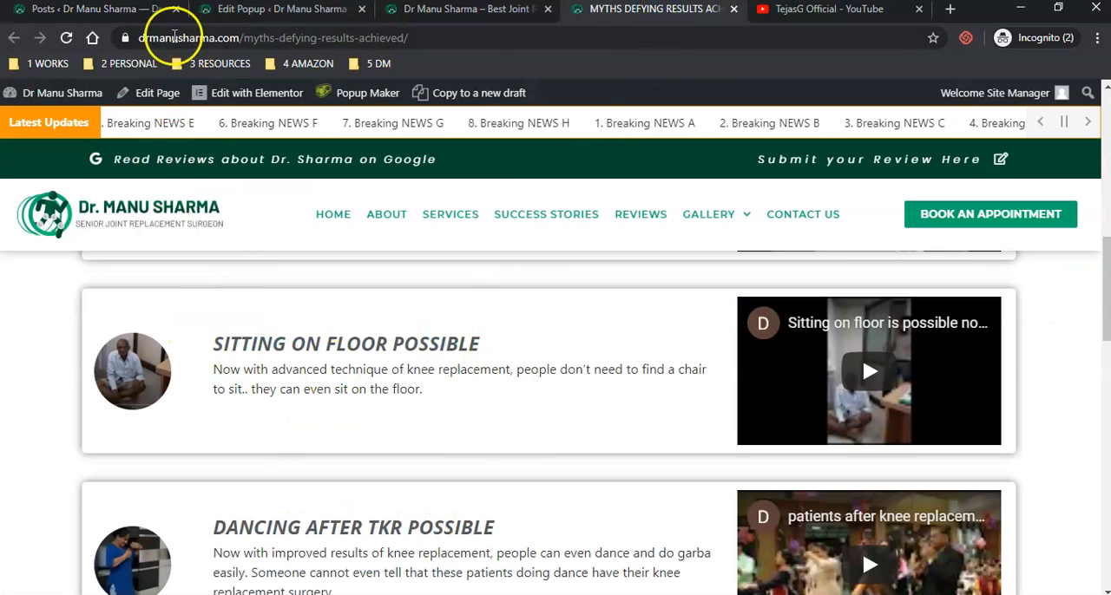
{"action": "left_click", "coordinate": [32, 12]}
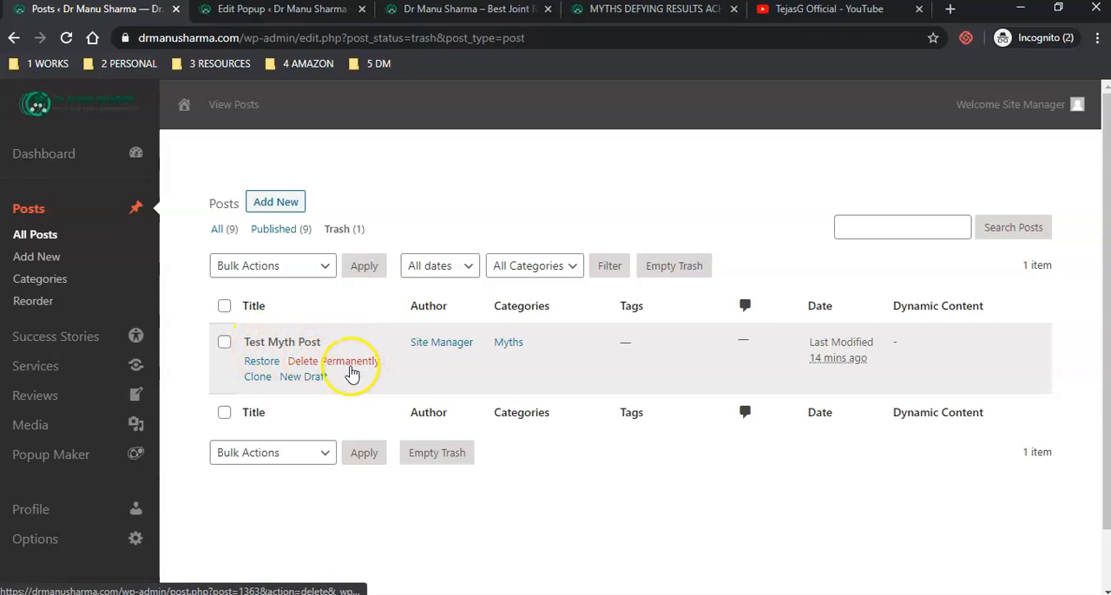
{"action": "left_click", "coordinate": [683, 268]}
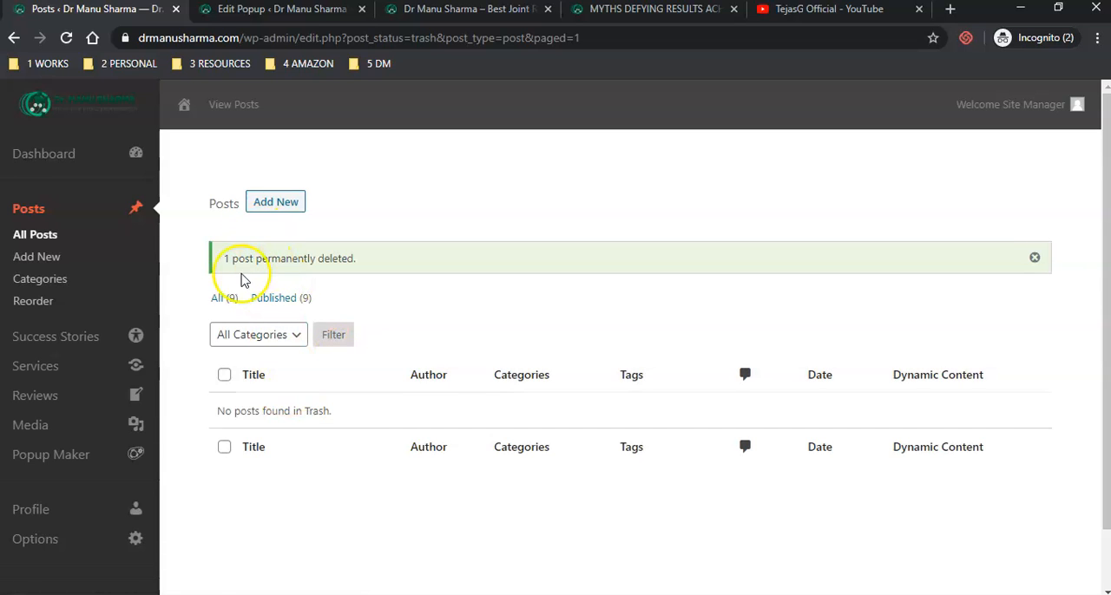
{"action": "left_click", "coordinate": [33, 236]}
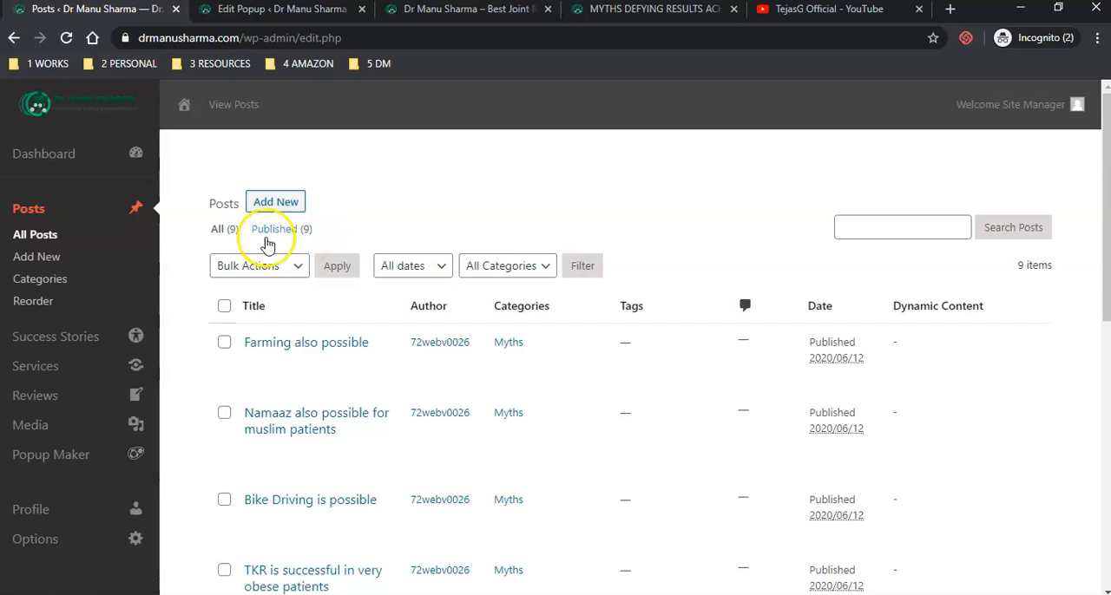
- Review the homepage's Myths Defying Results Achieved section alongside the myth 2 popup and the posts list
{"action": "left_click", "coordinate": [305, 10]}
{"action": "left_click", "coordinate": [438, 10]}
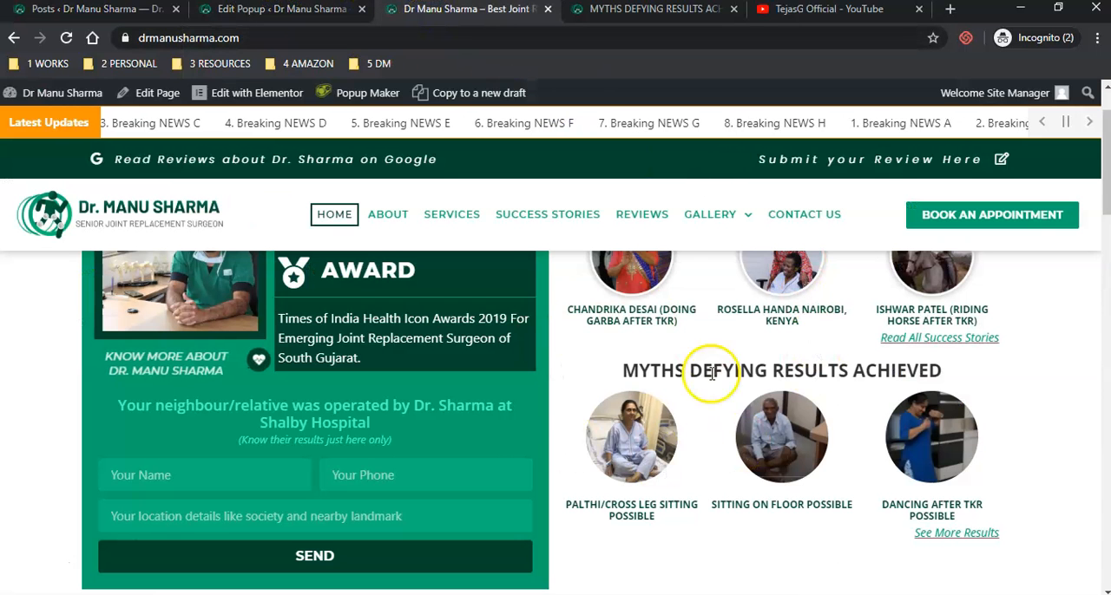
{"action": "scroll", "coordinate": [714, 441], "scroll_direction": "up", "scroll_amount": 1}
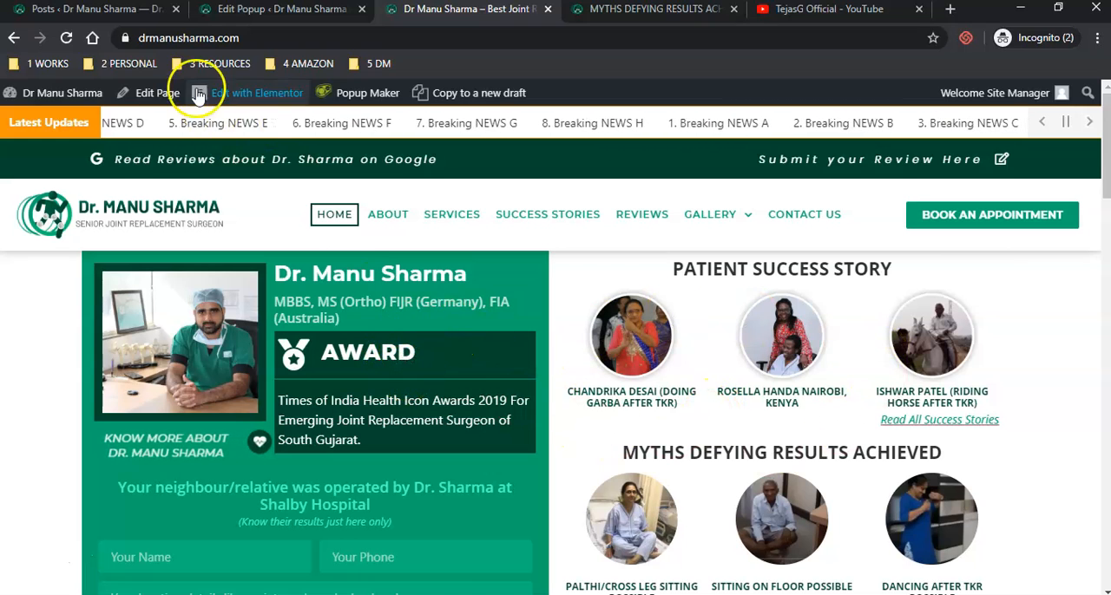
{"action": "left_click", "coordinate": [220, 17]}
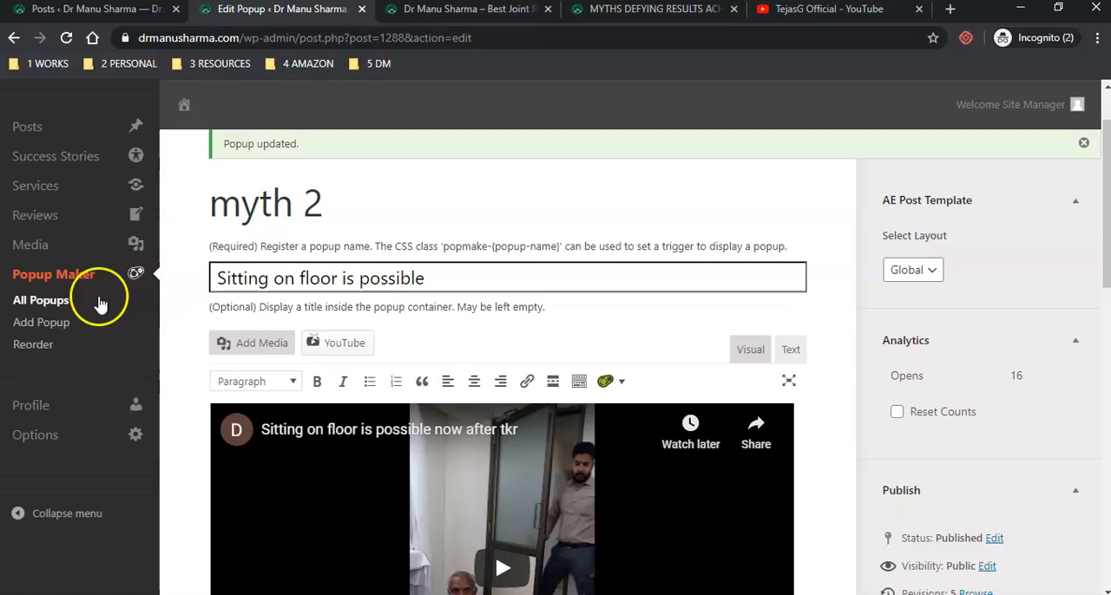
{"action": "left_click", "coordinate": [52, 13]}
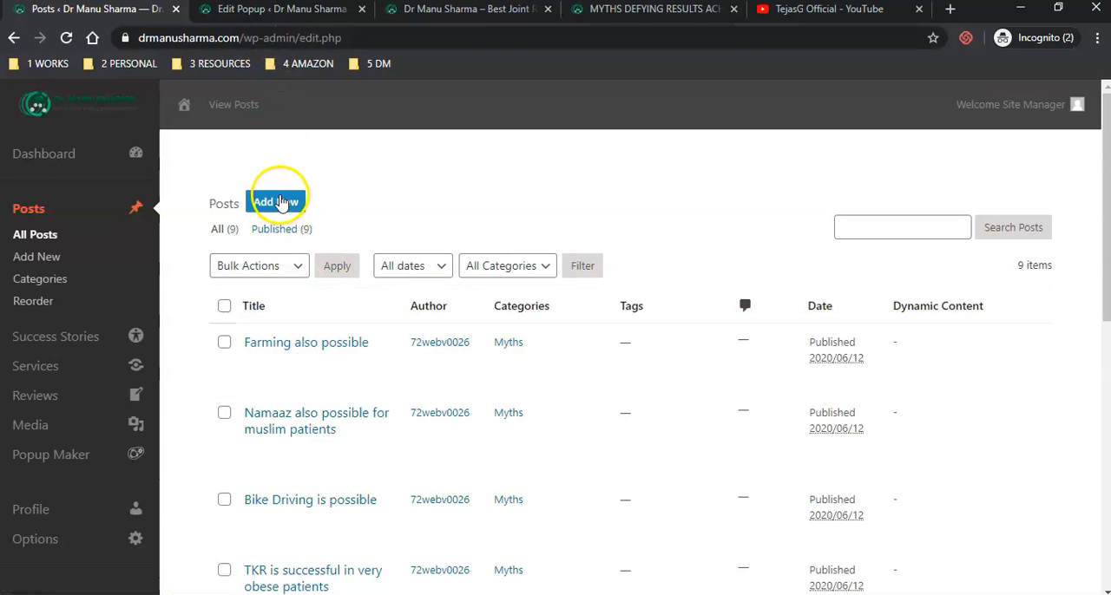
{"action": "left_click", "coordinate": [280, 203]}
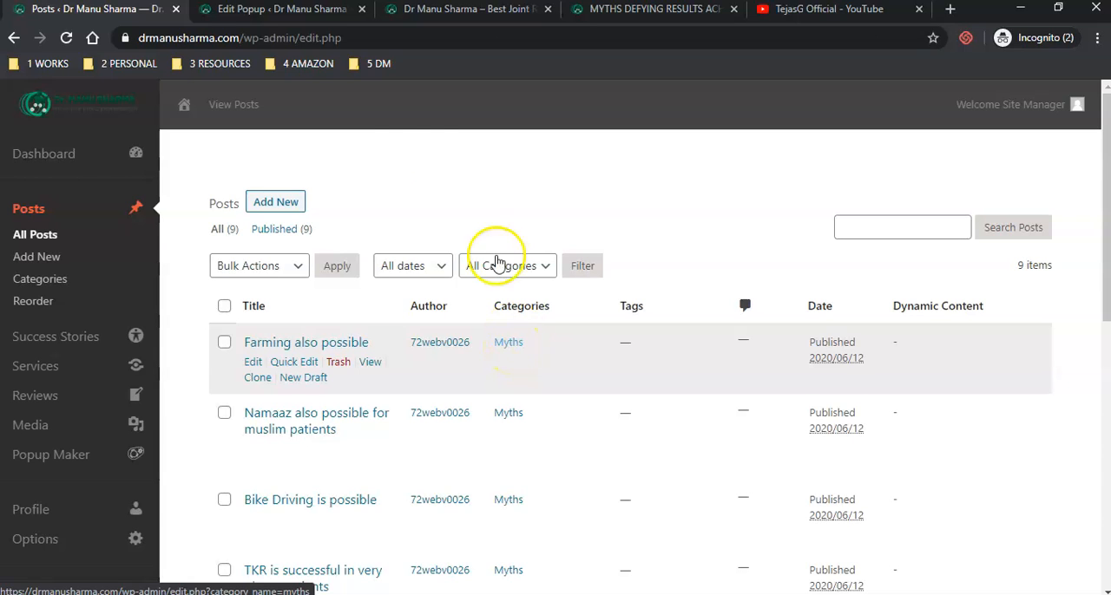
{"action": "left_click", "coordinate": [469, 10]}
{"action": "left_click_drag", "start_coordinate": [638, 505], "coordinate": [576, 231]}
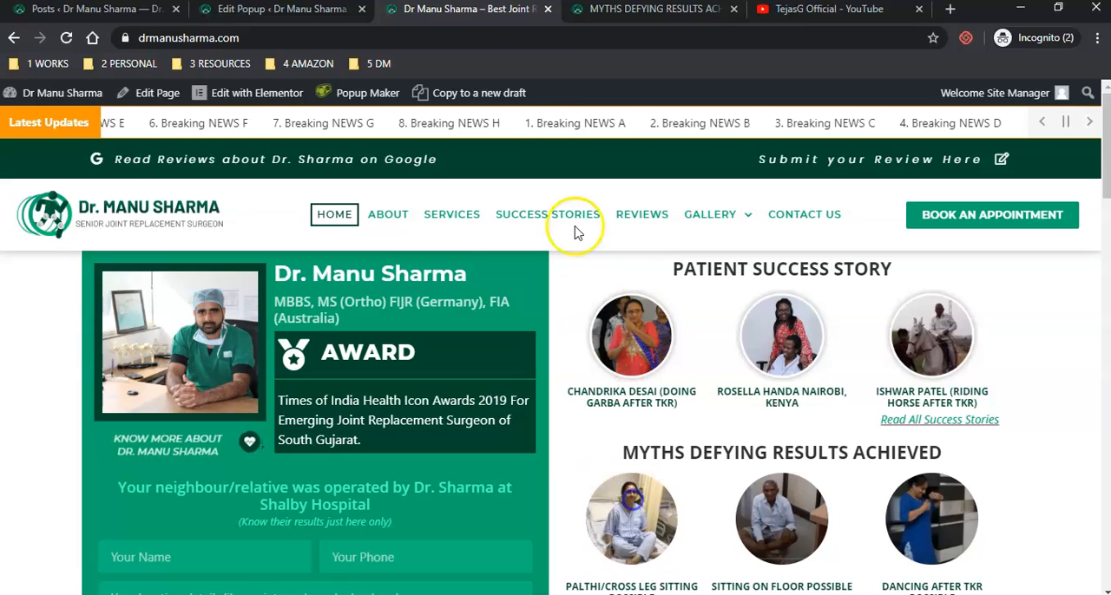
{"action": "left_click", "coordinate": [129, 12]}
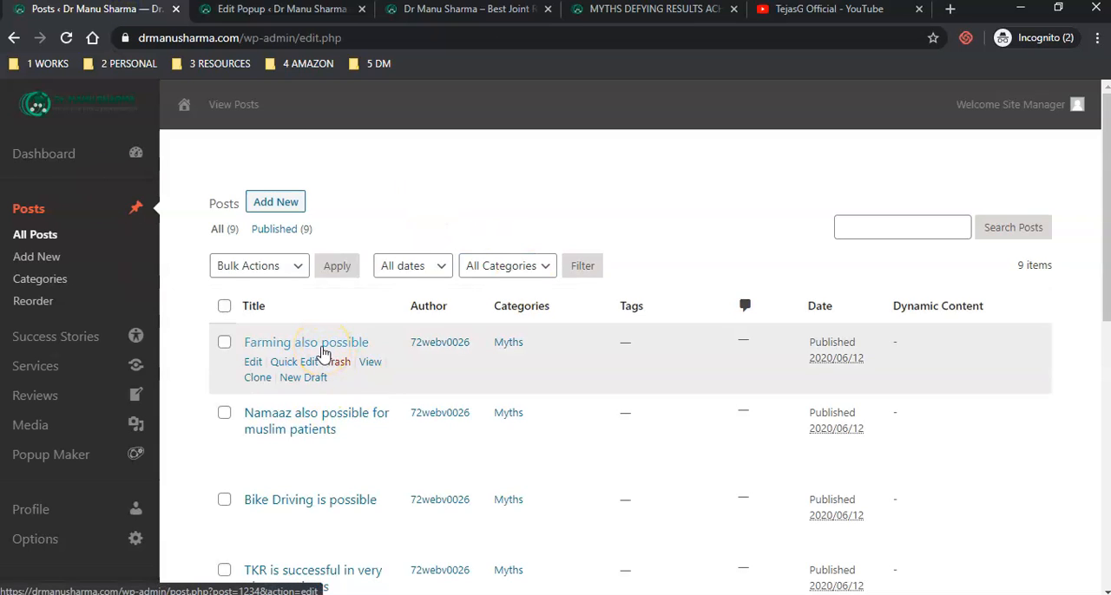
- Open the list of all popups and compare the myth popups with the homepage myths and the posts list
{"action": "left_click", "coordinate": [261, 18]}
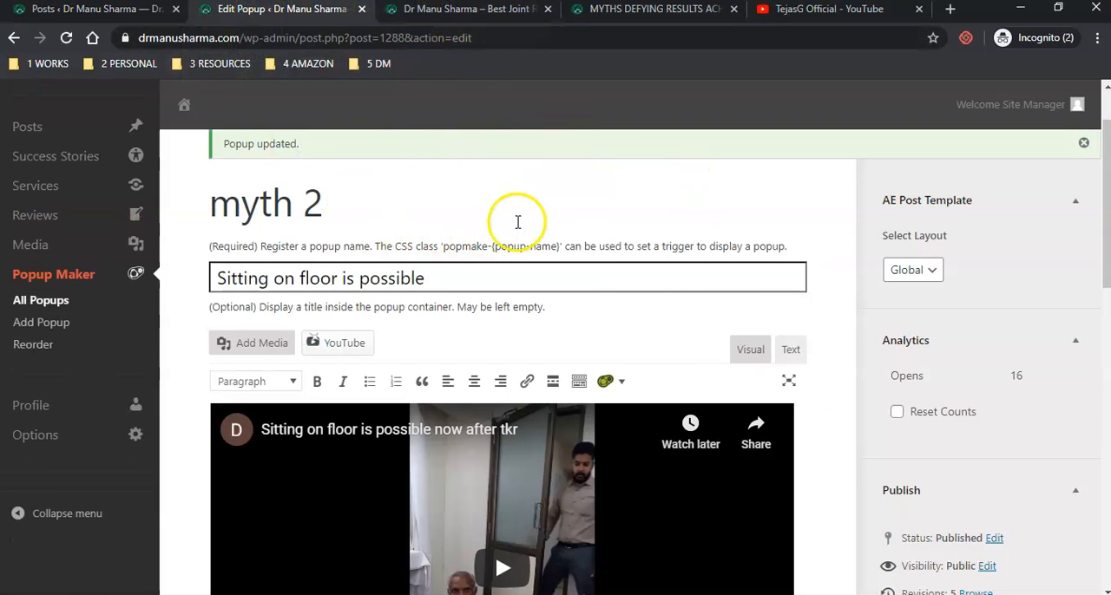
{"action": "left_click", "coordinate": [40, 304]}
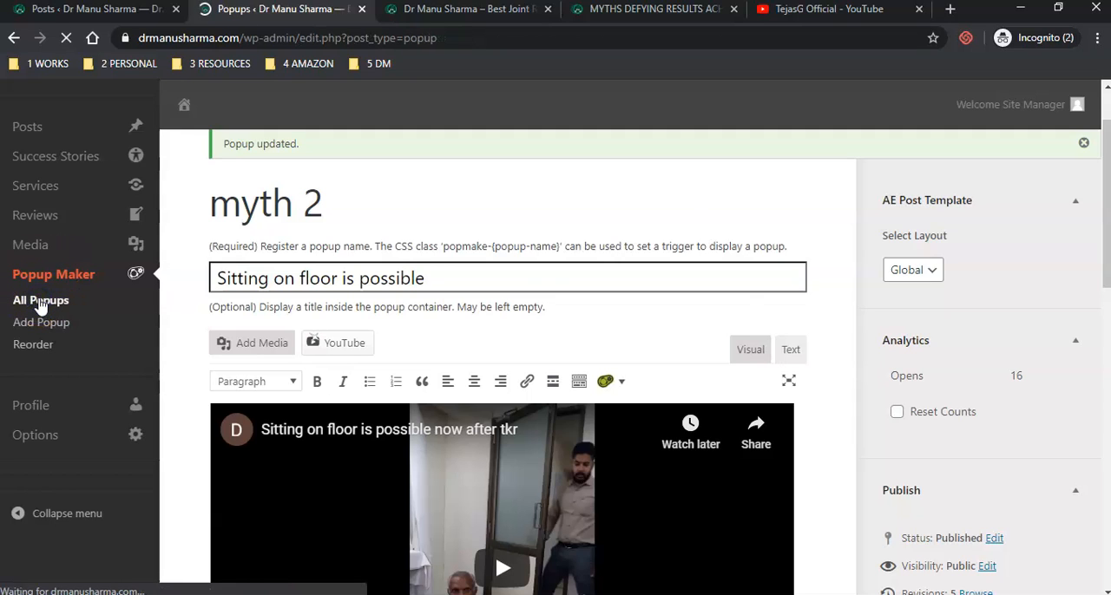
{"action": "scroll", "coordinate": [593, 397], "scroll_direction": "down", "scroll_amount": 1}
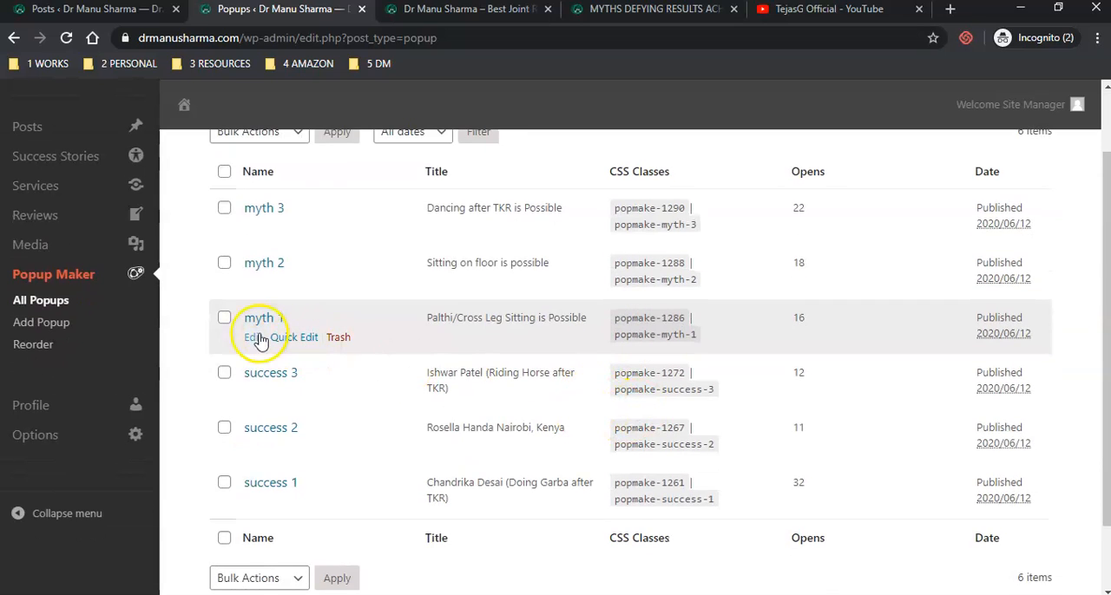
{"action": "left_click", "coordinate": [467, 16]}
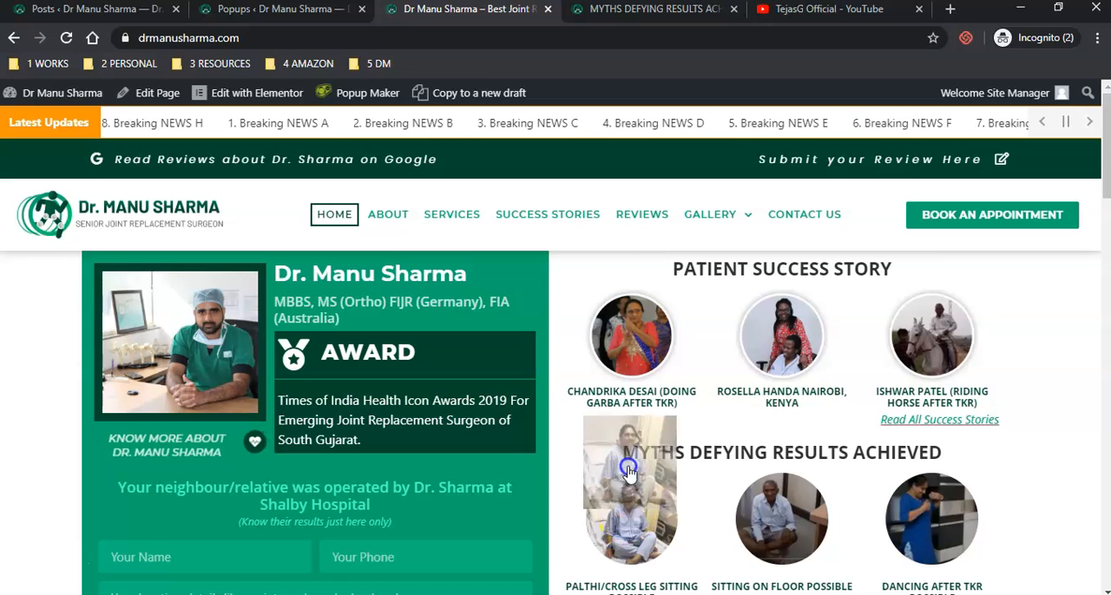
{"action": "left_click", "coordinate": [39, 11]}
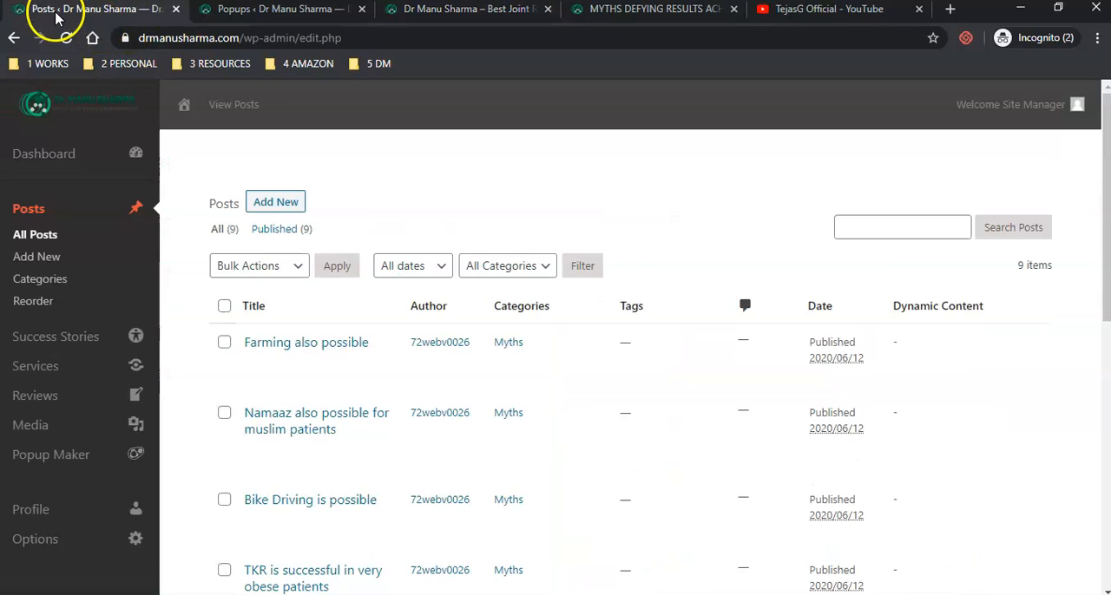
{"action": "left_click", "coordinate": [239, 9]}
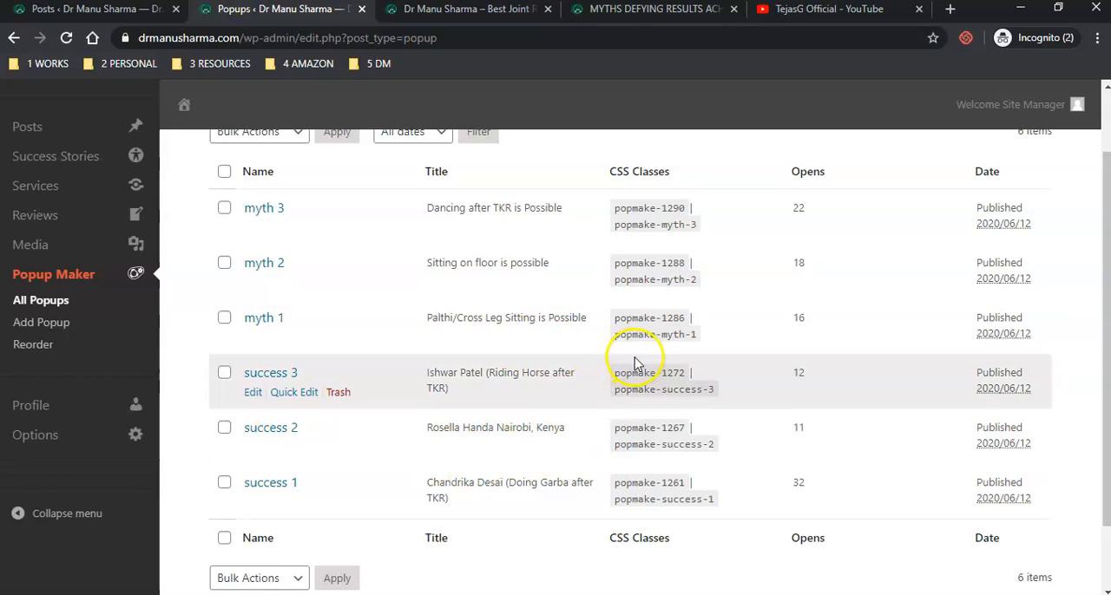
- Copy the CSS class popmake-myth-1 of the myth 1 popup
{"action": "left_click_drag", "start_coordinate": [612, 336], "coordinate": [672, 347]}
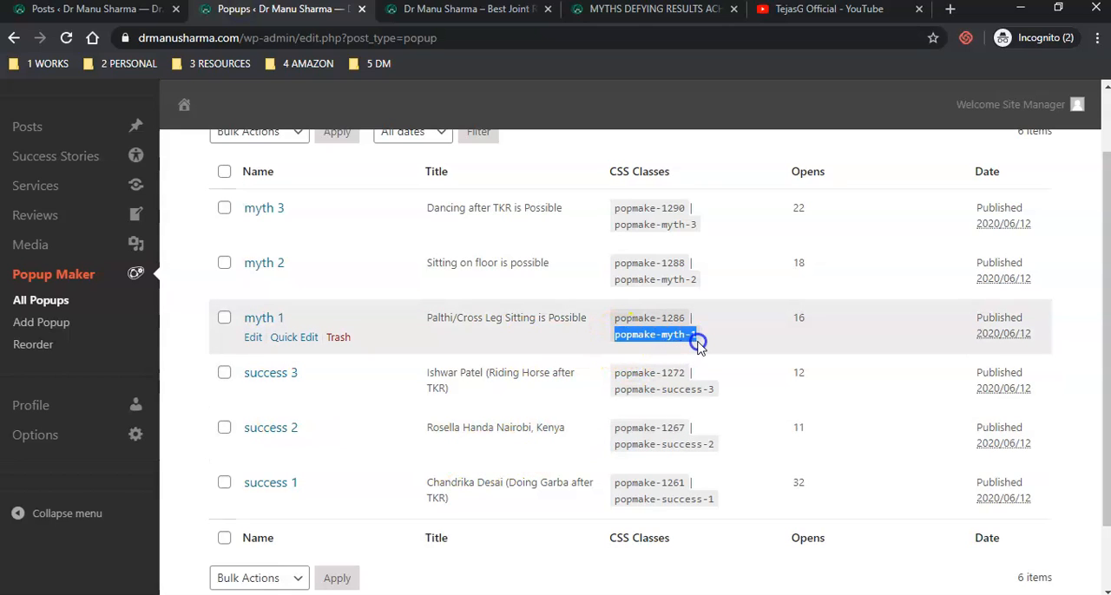
{"action": "right_click", "coordinate": [680, 337]}
{"action": "left_click", "coordinate": [705, 343]}
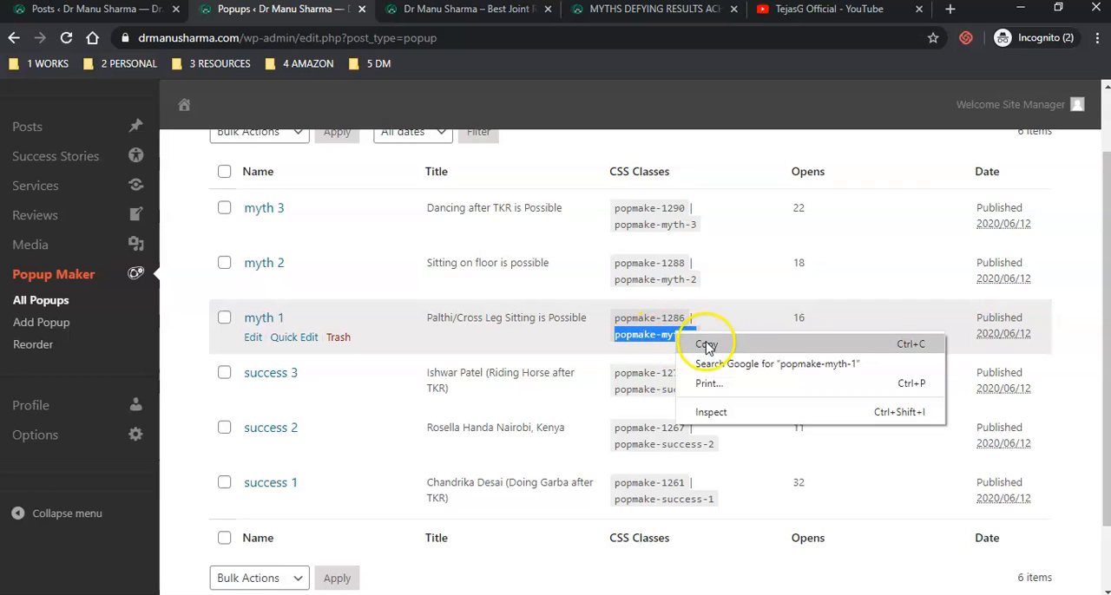
{"action": "left_click", "coordinate": [705, 346]}
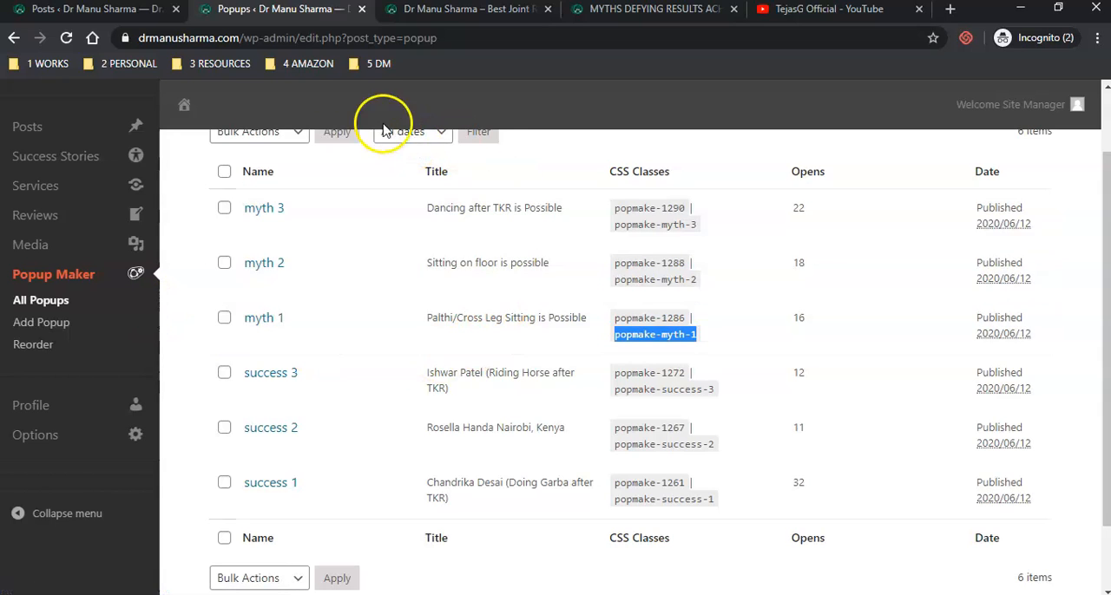
- Open the Farming also possible post for editing, look over it and return to the posts list
{"action": "left_click", "coordinate": [103, 10]}
{"action": "left_click", "coordinate": [297, 346]}
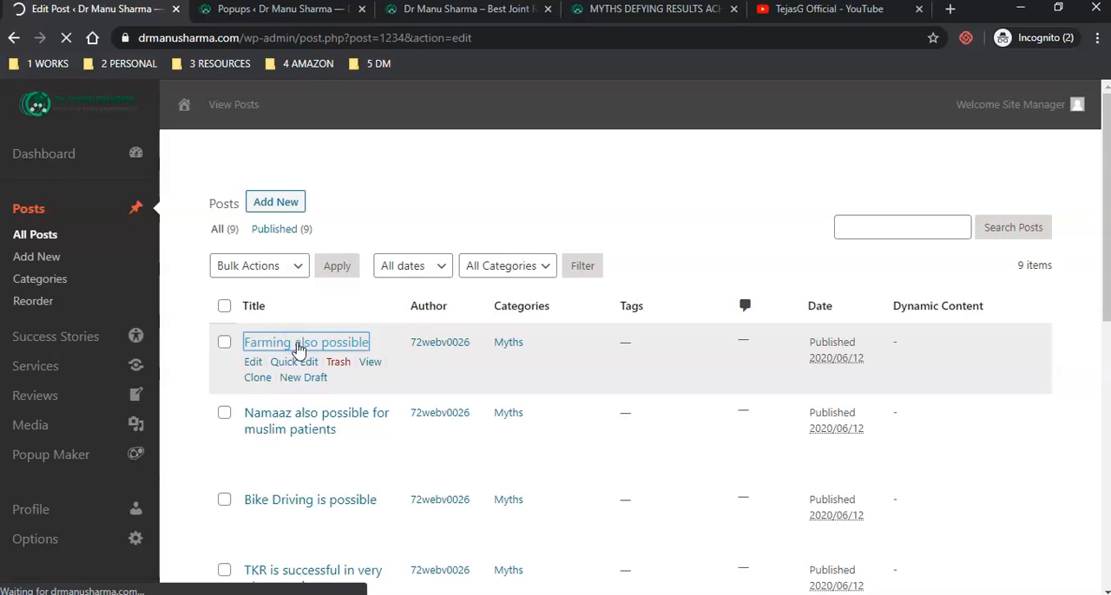
{"action": "scroll", "coordinate": [302, 344], "scroll_direction": "down", "scroll_amount": 2}
{"action": "scroll", "coordinate": [329, 335], "scroll_direction": "up", "scroll_amount": 2}
{"action": "left_click", "coordinate": [328, 322]}
{"action": "left_click", "coordinate": [15, 37]}
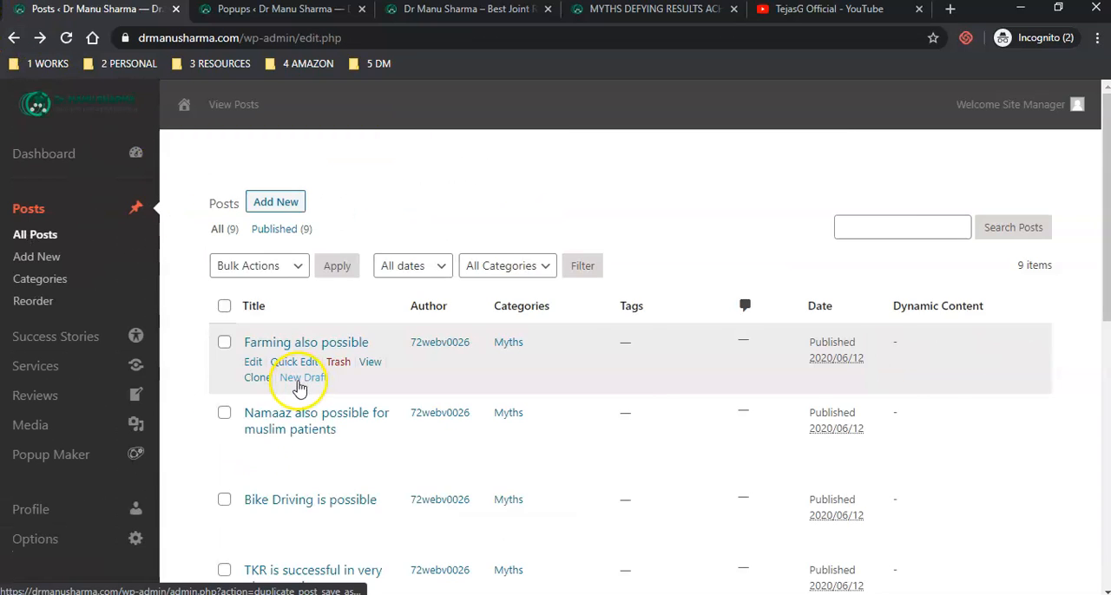
- Examine the Myths Defying Results Achieved and Patient Success Story sections on the homepage
{"action": "left_click", "coordinate": [473, 11]}
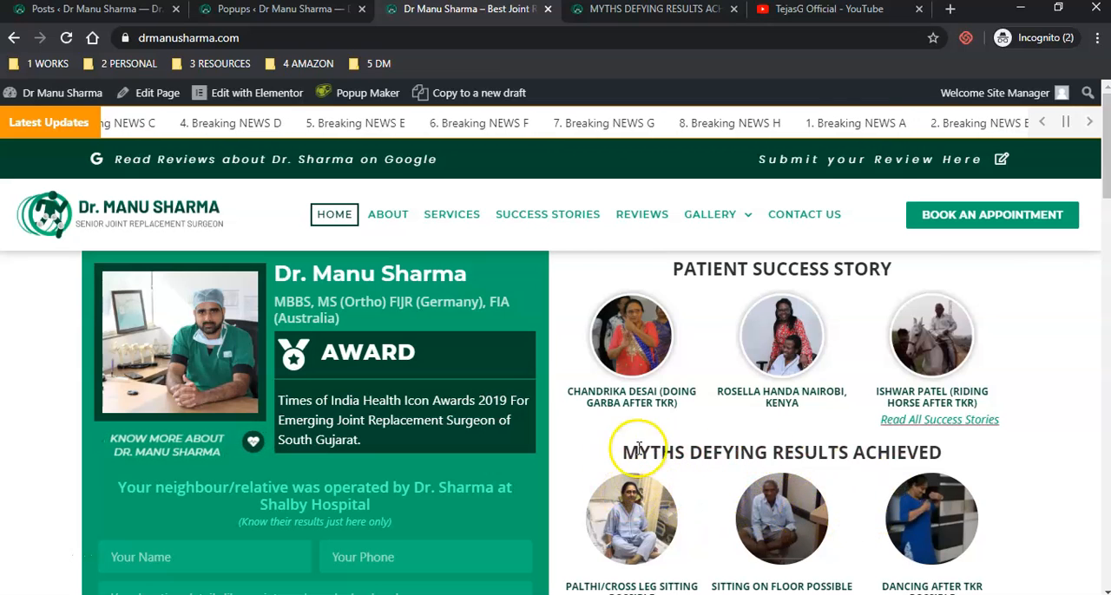
{"action": "left_click_drag", "start_coordinate": [621, 453], "coordinate": [941, 468]}
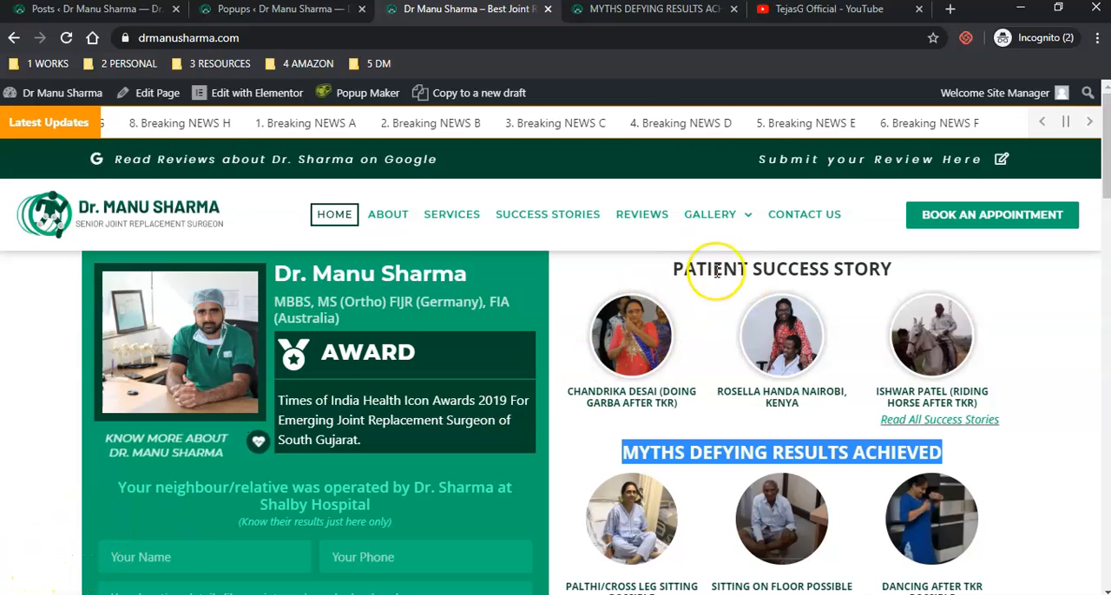
{"action": "left_click", "coordinate": [669, 278]}
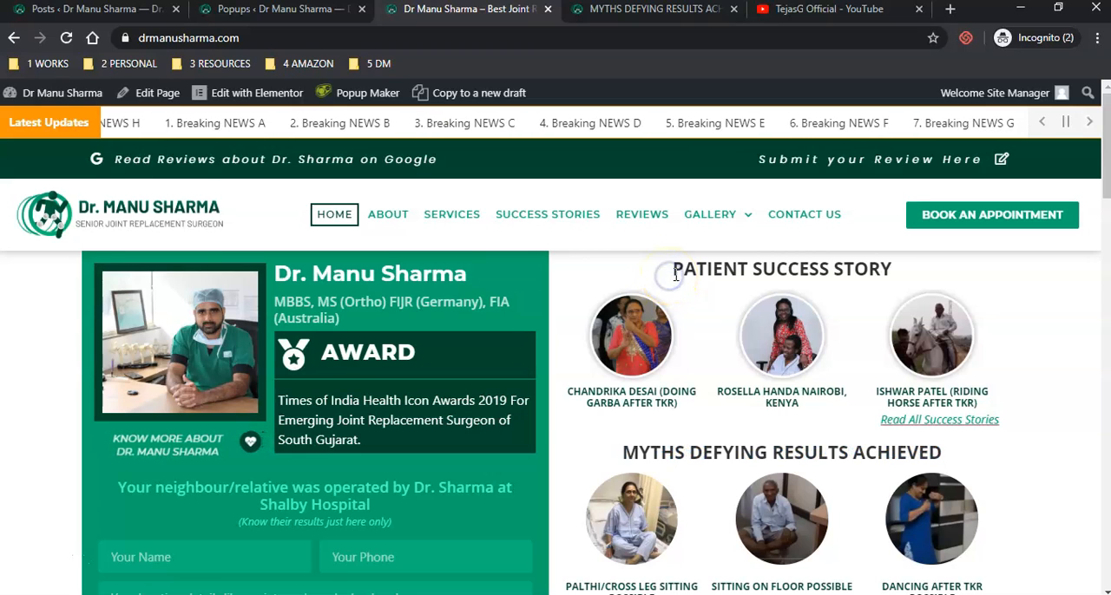